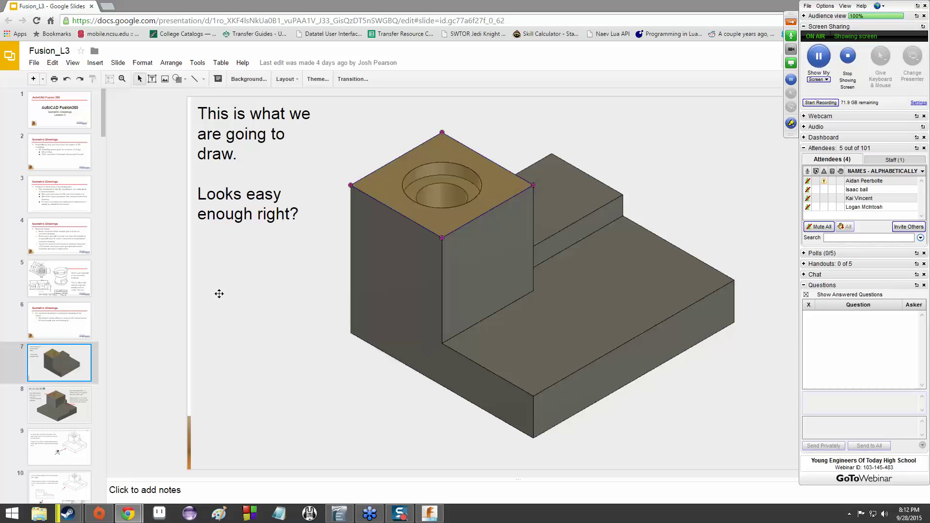
Step: Examine the part's 3D model views on slides 7 and 8 and its isometric drawing on slide 9
left_click(51, 413)
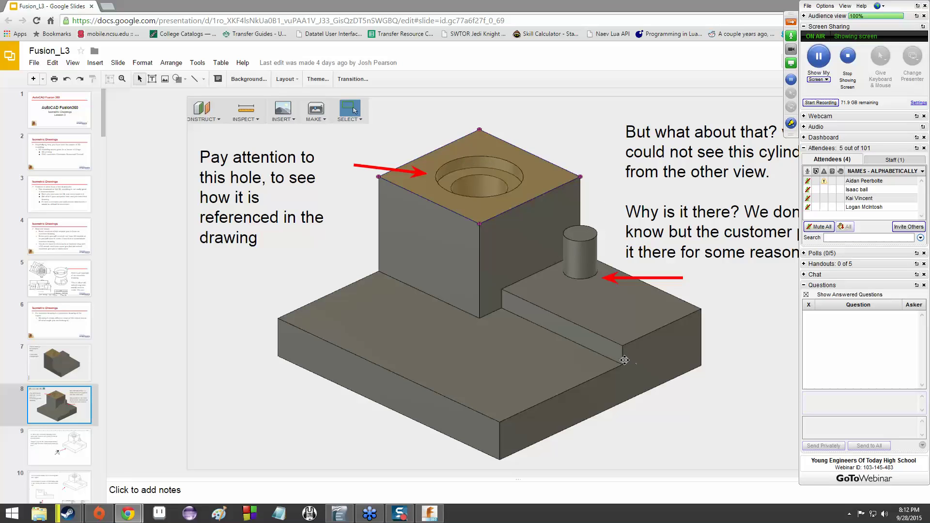
left_click(28, 358)
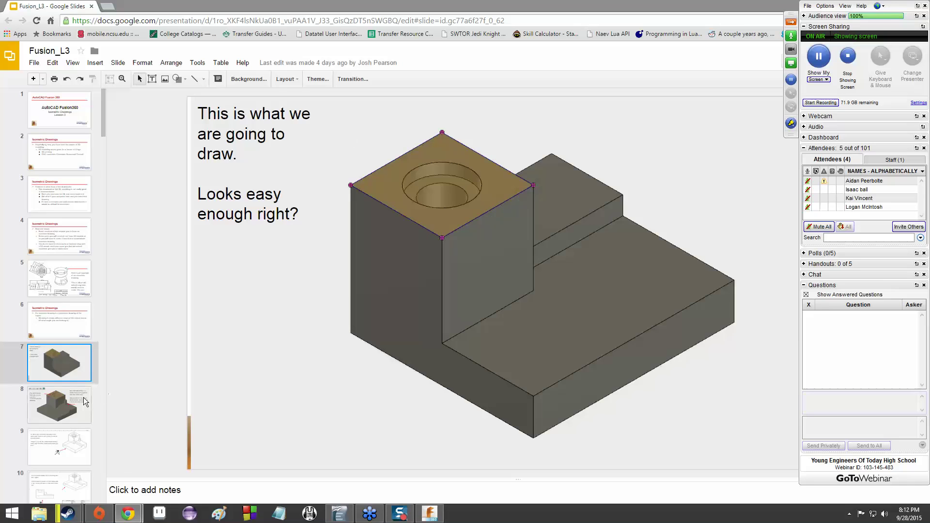
left_click(66, 419)
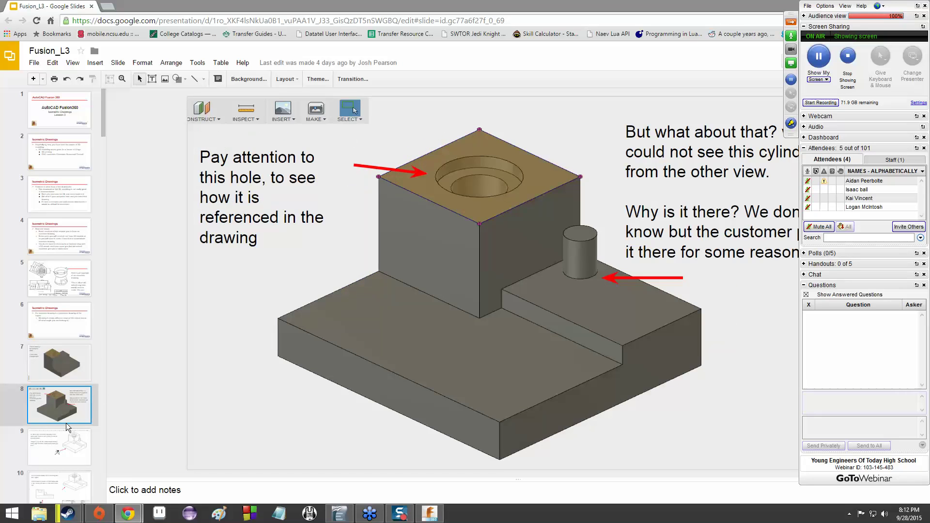
left_click(44, 449)
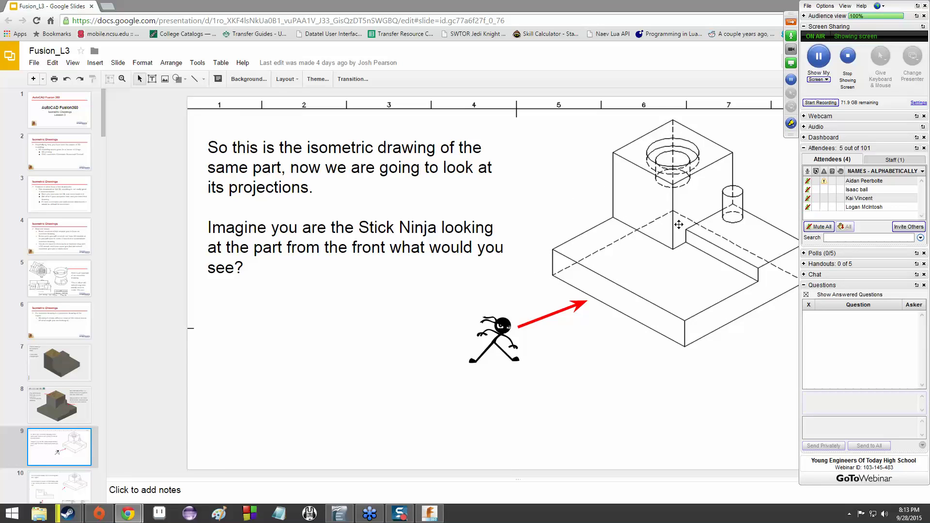
left_click(59, 404)
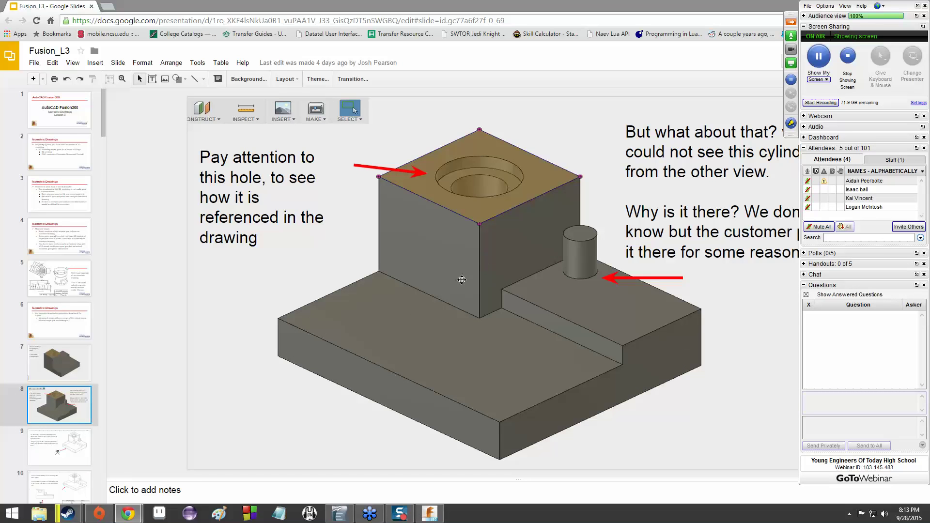
key("Down")
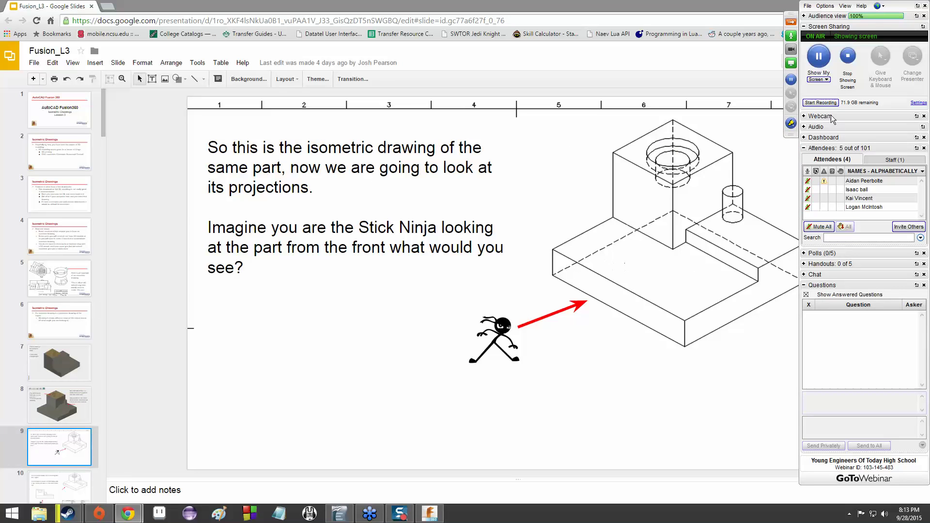
Step: Sketch a box's front face with the pen below the text on slide 9, adding dashed hidden edges behind it
left_click(791, 123)
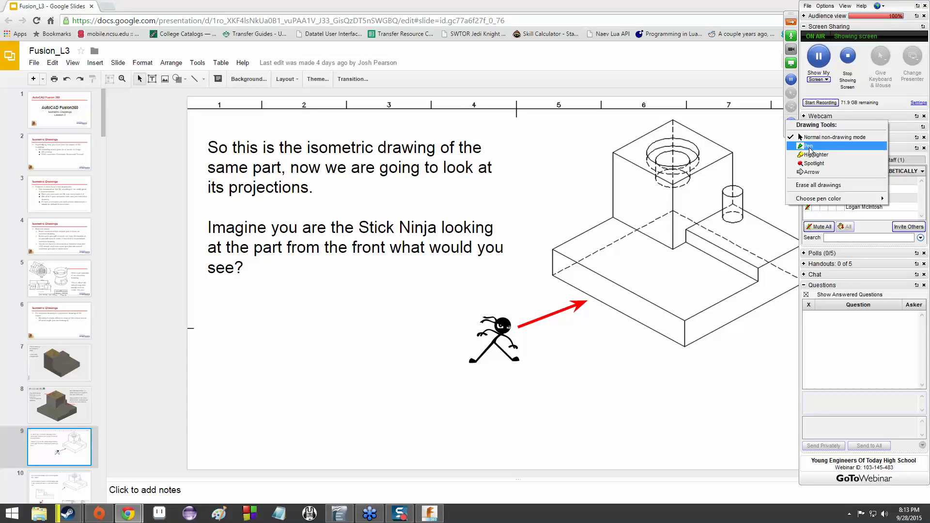
left_click(819, 144)
left_click_drag(303, 361, 294, 415)
left_click_drag(303, 361, 366, 356)
left_click_drag(292, 429, 392, 425)
left_click_drag(386, 353, 388, 421)
left_click_drag(318, 364, 319, 371)
left_click_drag(318, 377, 320, 393)
left_click_drag(322, 393, 359, 394)
left_click_drag(370, 395, 381, 396)
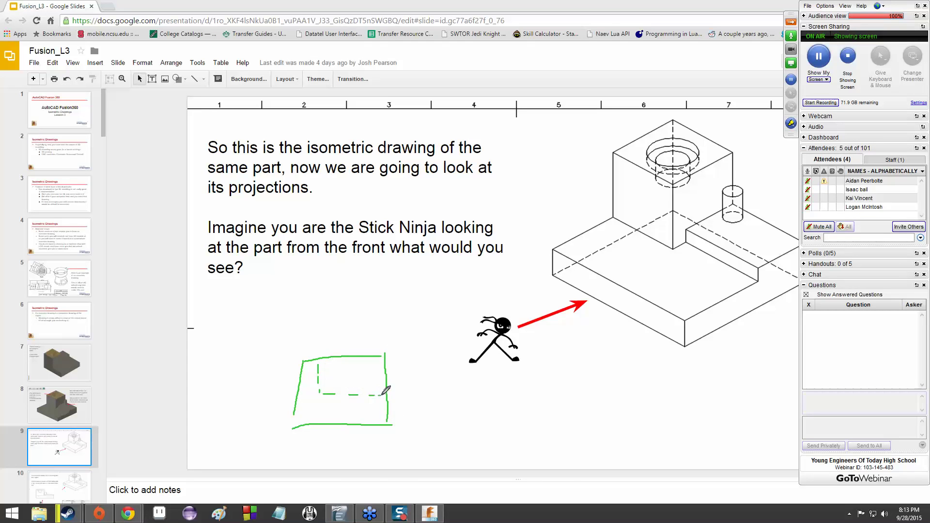
Step: Draw the box's back face and the edges connecting it to the front face, with the hidden bottom edge dashed
mouse_move(317, 354)
left_mouse_down()
mouse_move(316, 317)
mouse_move(383, 310)
mouse_move(428, 361)
mouse_move(406, 392)
left_mouse_up()
left_click_drag(385, 352, 419, 312)
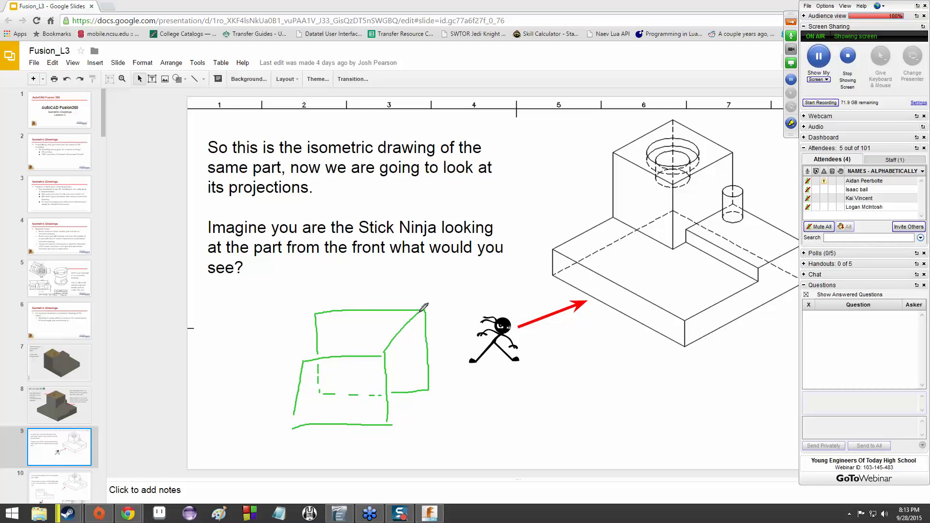
left_click_drag(392, 423, 427, 390)
left_click_drag(294, 420, 297, 418)
left_click_drag(304, 411, 319, 395)
left_click_drag(304, 360, 307, 344)
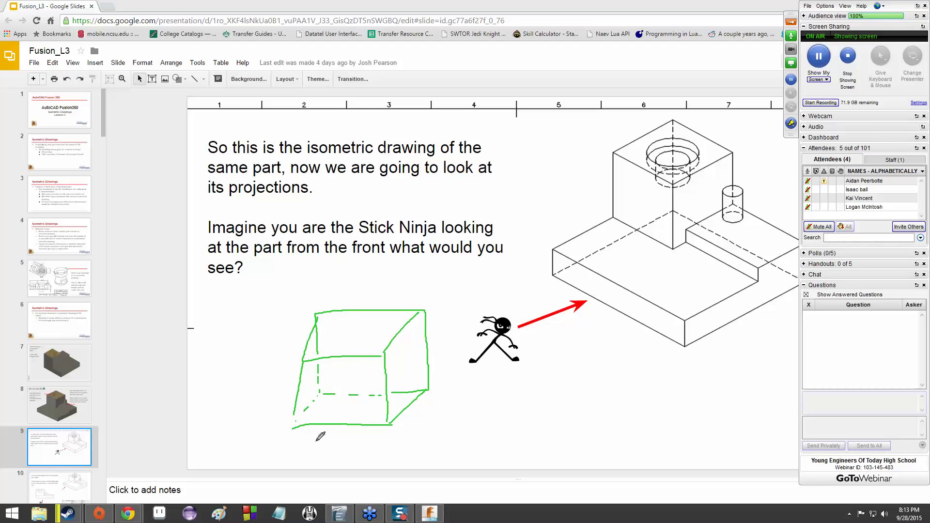
Step: Return to normal non-drawing mode and erase all pen drawings from the slide
left_click(790, 123)
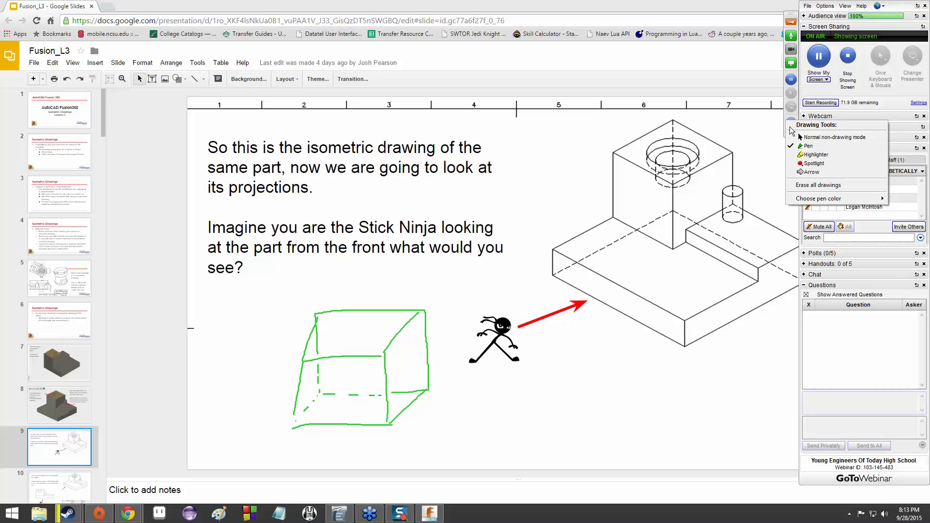
left_click(823, 137)
left_click(790, 123)
left_click(808, 184)
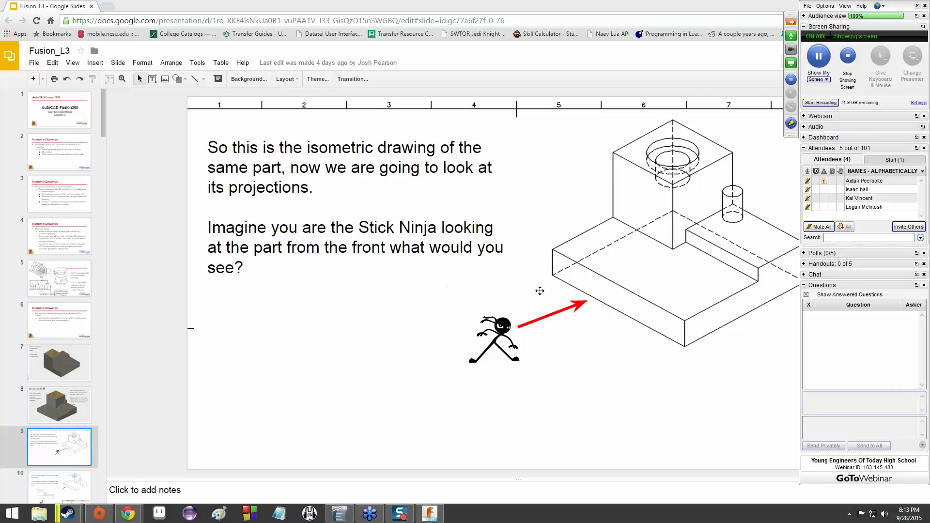
Step: Move the red arrow's tip slightly upward so it touches the lower edge of the part's base on slide 9
left_click(580, 310)
left_click_drag(586, 301, 587, 293)
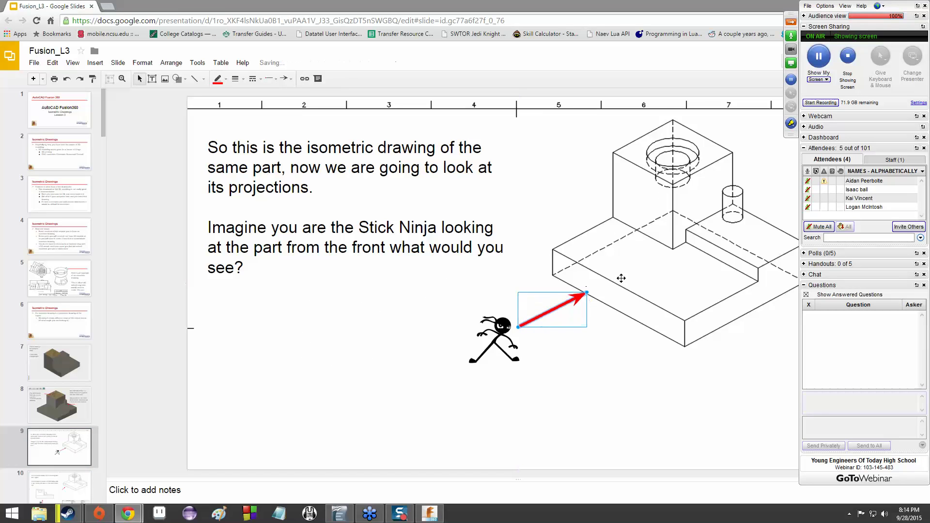
left_click(446, 327)
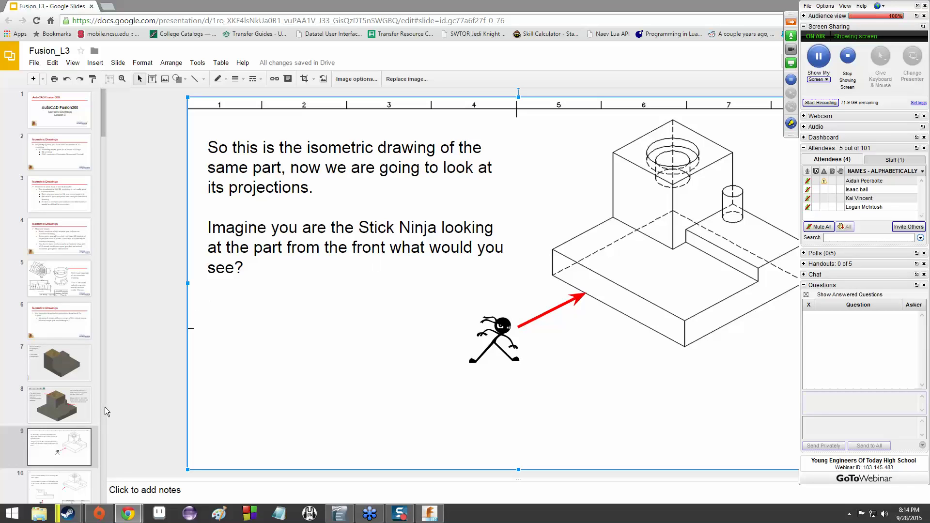
Step: View the front projection on slide 10, and go back to the 3D model on slide 7
scroll(57, 343, "down", 4)
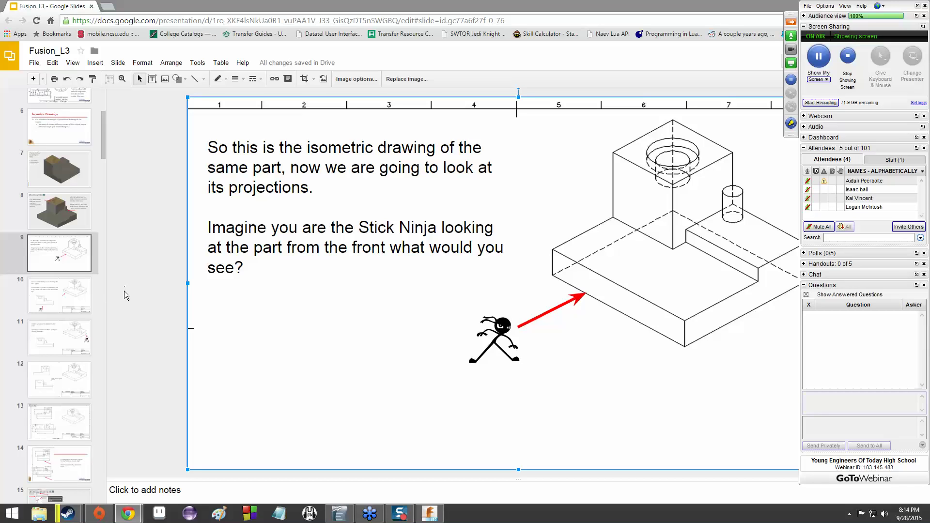
left_click(75, 289)
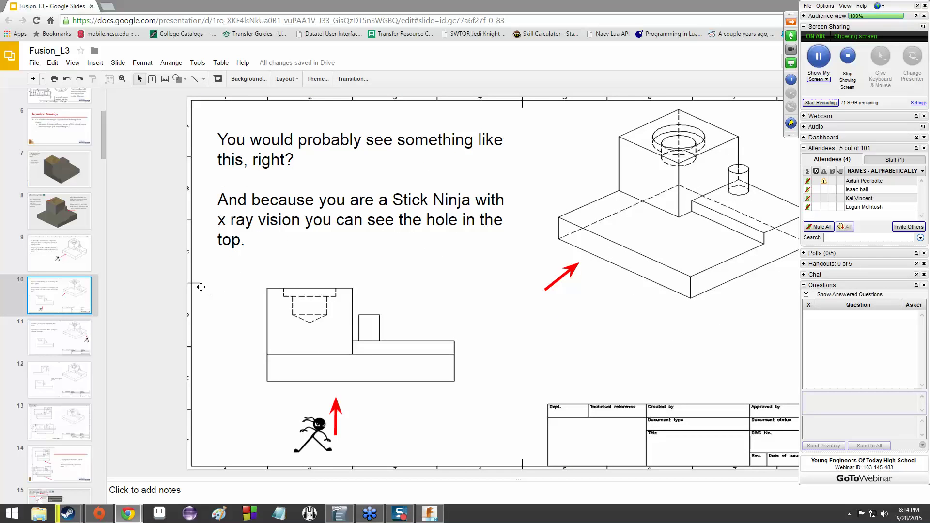
left_click(64, 223)
left_click(58, 180)
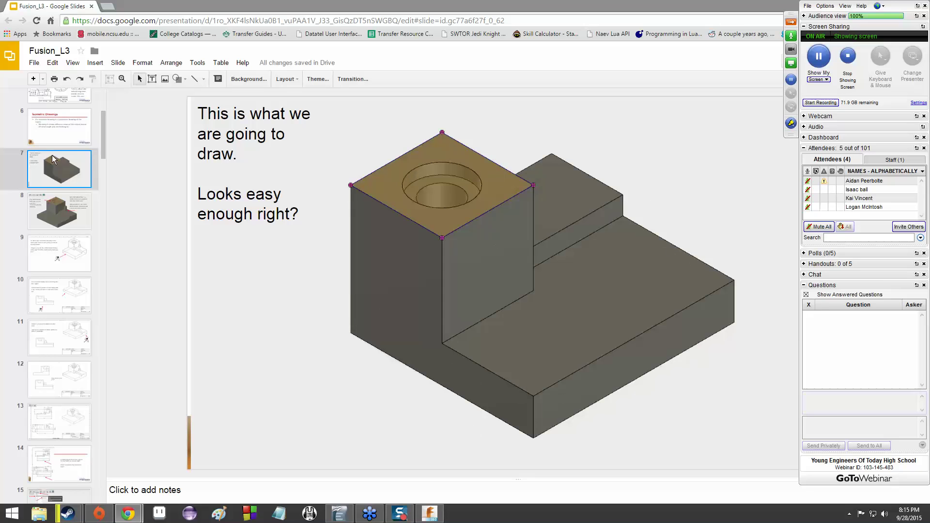
Step: Review the Isometric Drawings text on slides 4 and 3, and return through slide 7 to the isometric drawing on slide 9
scroll(51, 156, "up", 3)
left_click(67, 192)
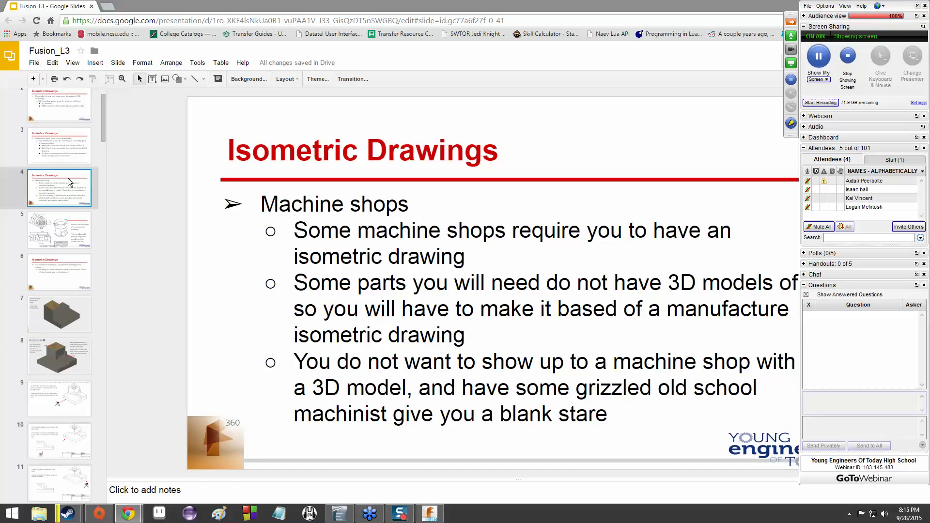
key("Up")
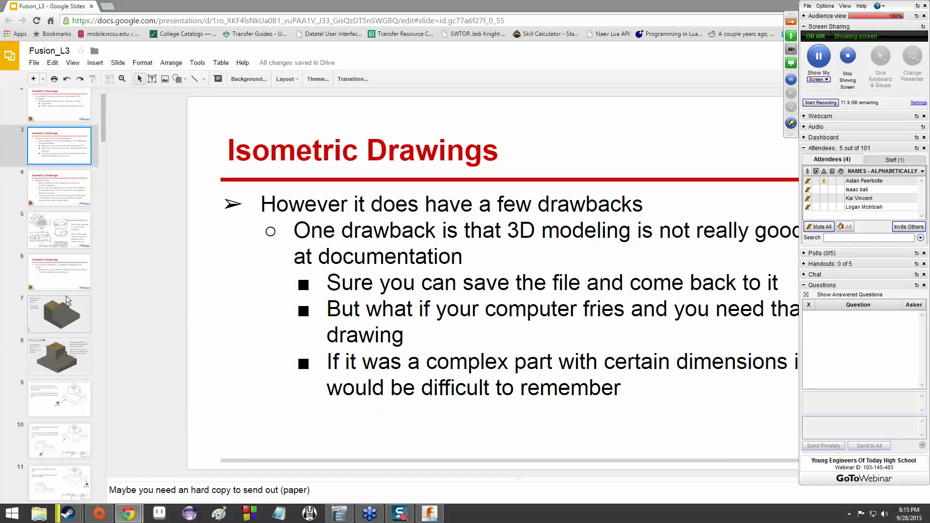
left_click_drag(66, 291, 63, 314)
left_click(63, 315)
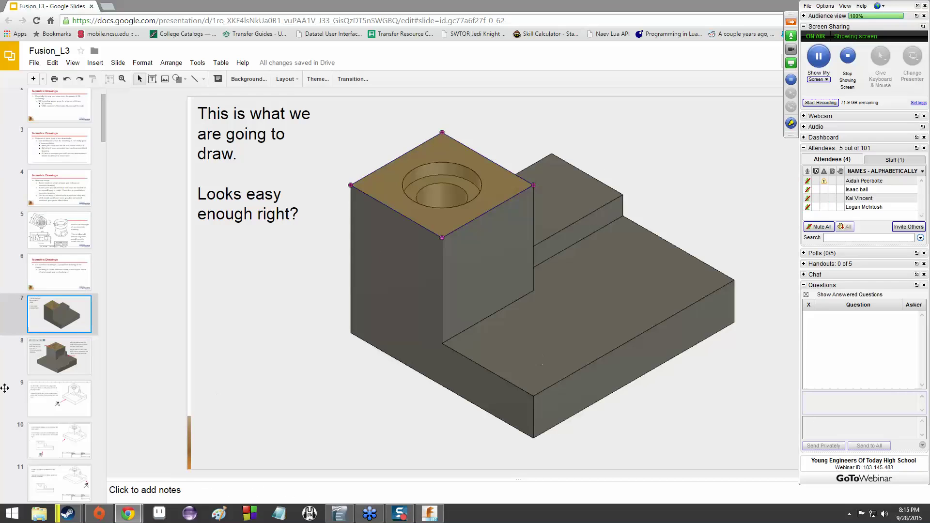
scroll(68, 339, "down", 3)
left_click(67, 260)
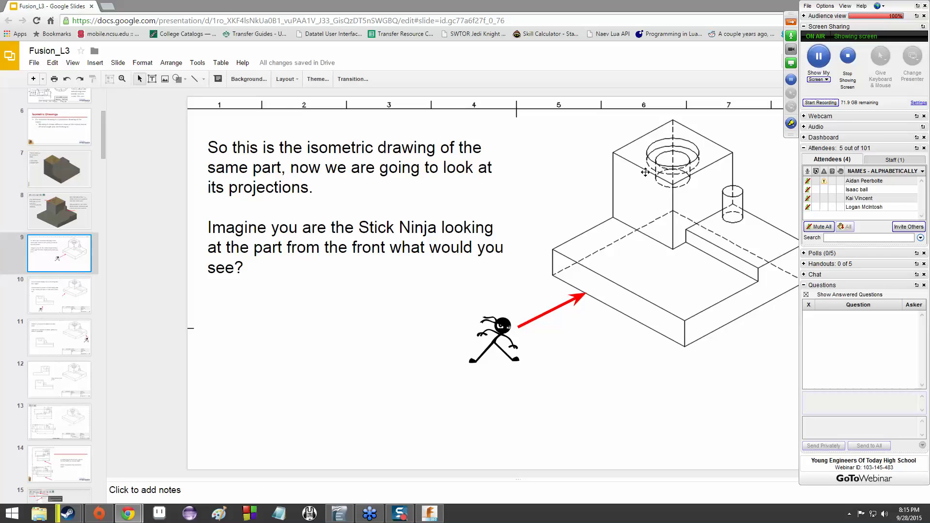
Step: Look through the later slides for the dimensioned drawings, opening slide 19 and slide 13
scroll(82, 316, "down", 5)
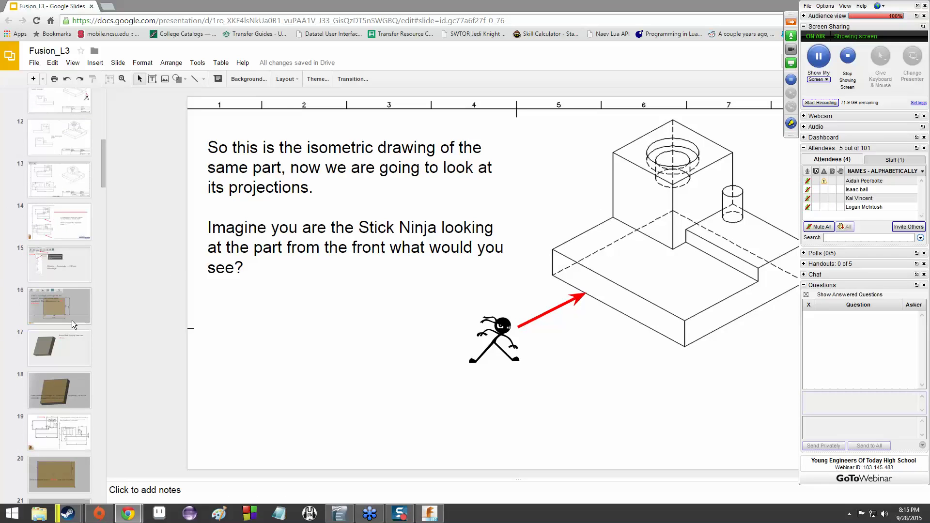
scroll(66, 233, "down", 7)
scroll(66, 243, "up", 2)
left_click(64, 199)
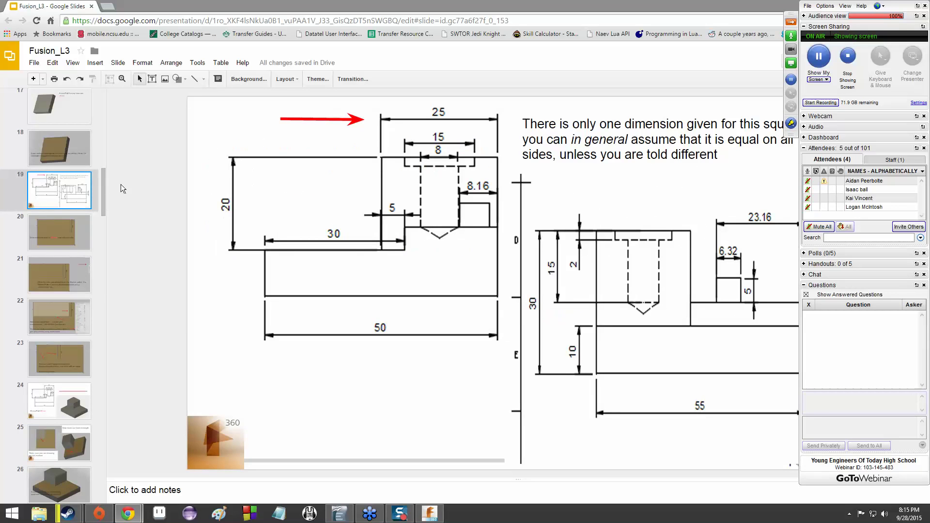
scroll(70, 182, "up", 5)
left_click(62, 182)
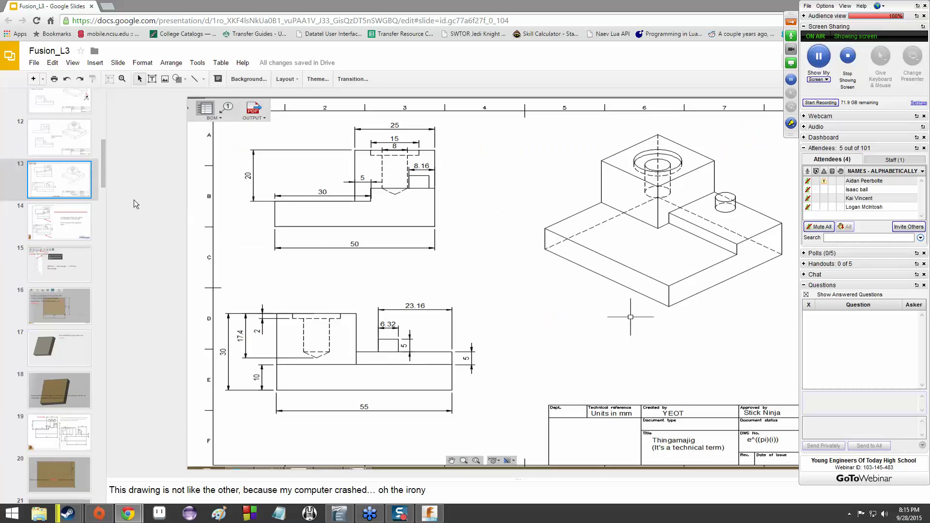
Step: Present the side-view exercise on slide 11, followed by its solution on slide 12 and the dimensioned drawing on slide 13
scroll(68, 199, "up", 2)
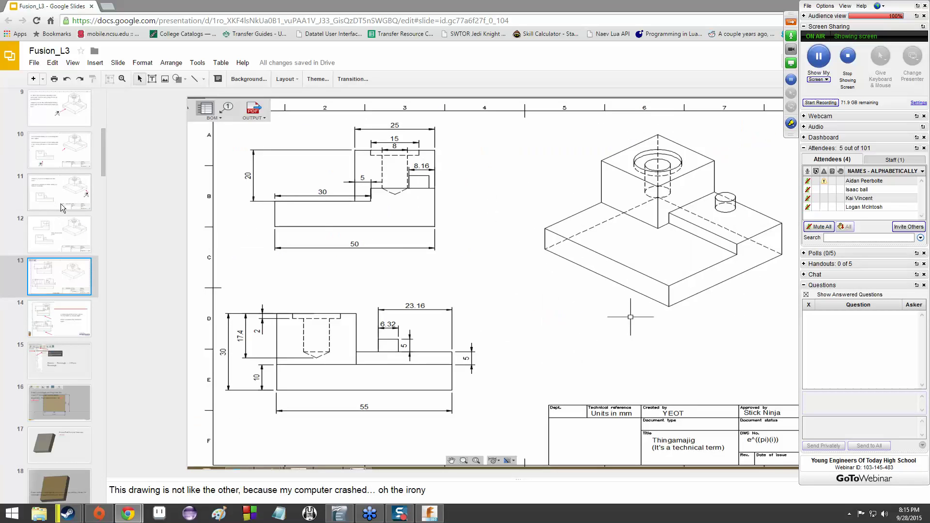
left_click(73, 221)
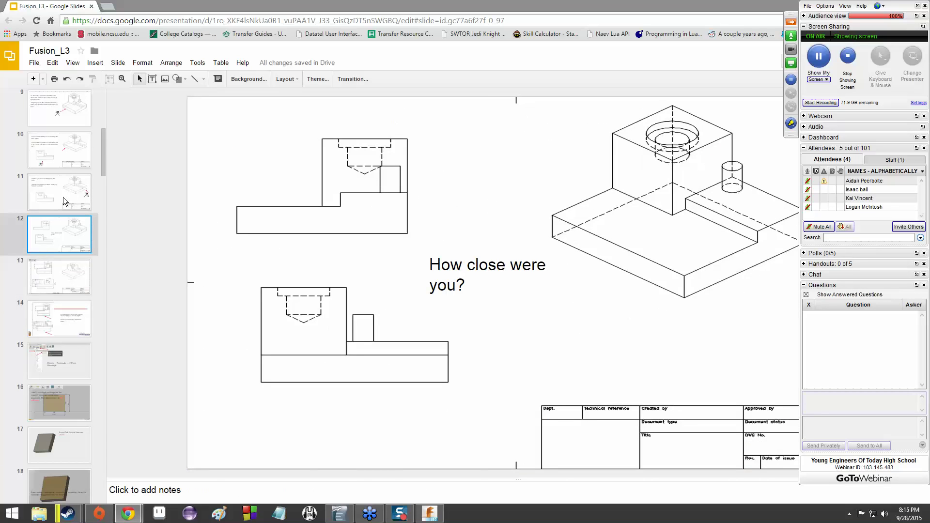
left_click(63, 197)
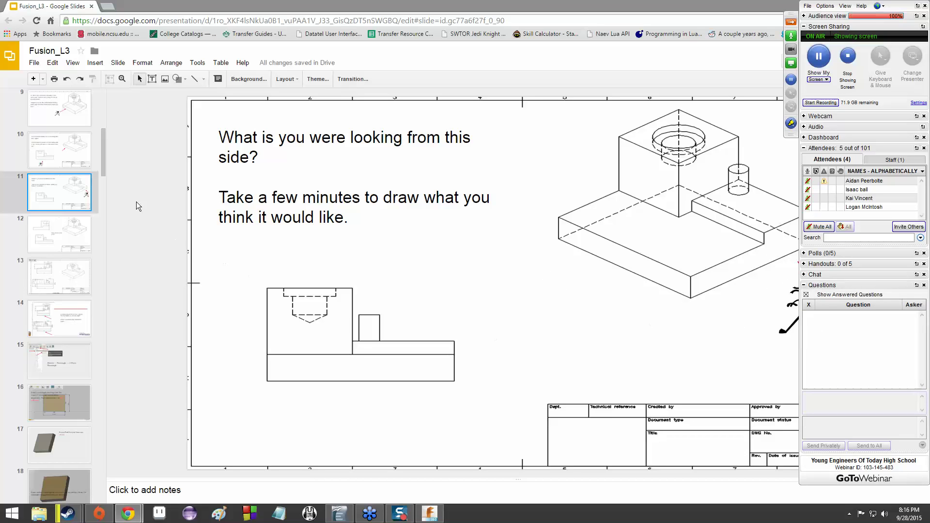
left_click(46, 242)
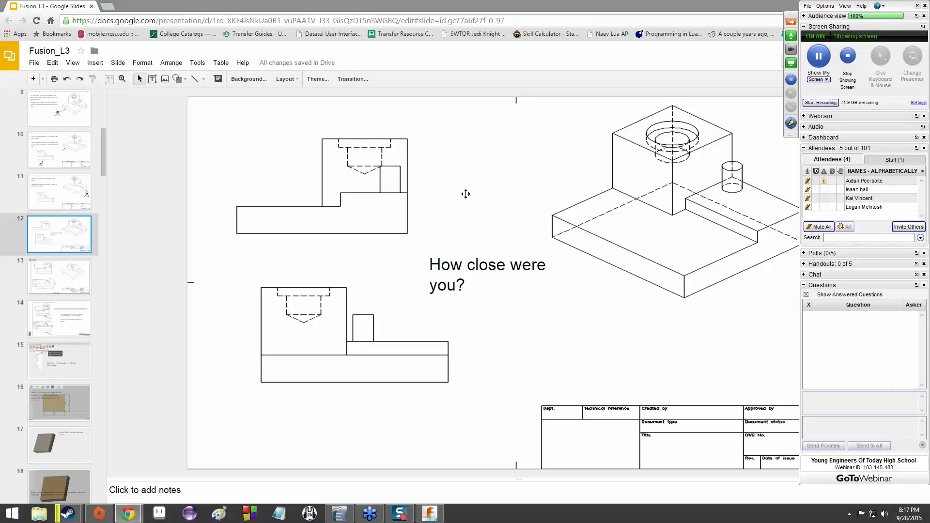
left_click(69, 271)
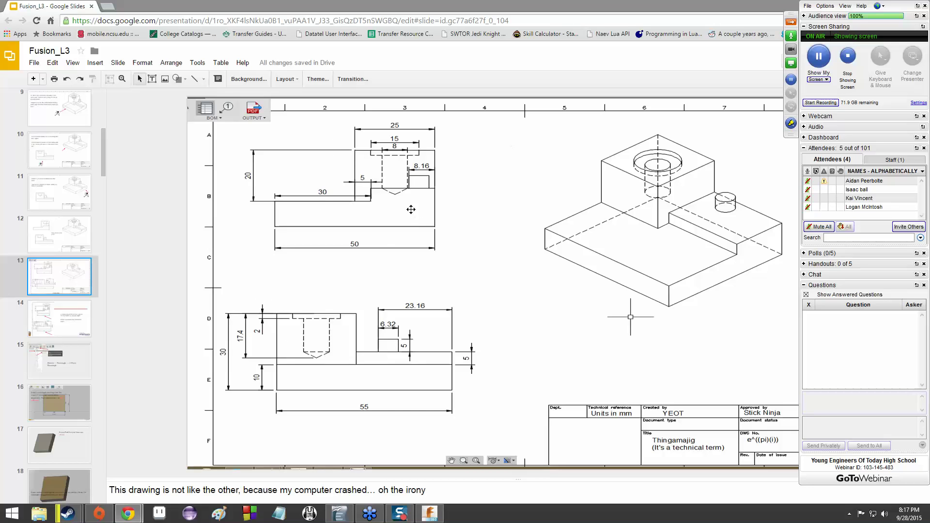
Step: Go back to slide 5 to examine the wood stove's labelled top and front views
left_click(87, 242)
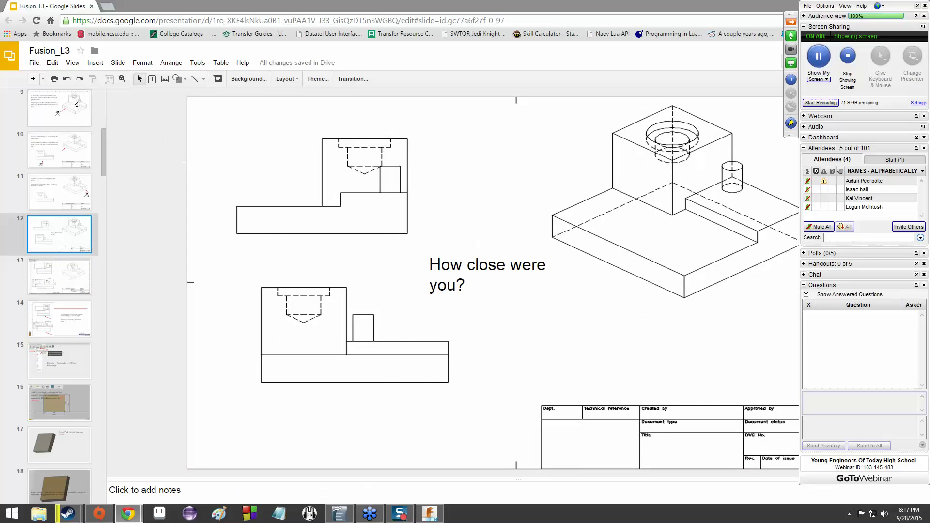
scroll(68, 187, "up", 5)
left_click(68, 187)
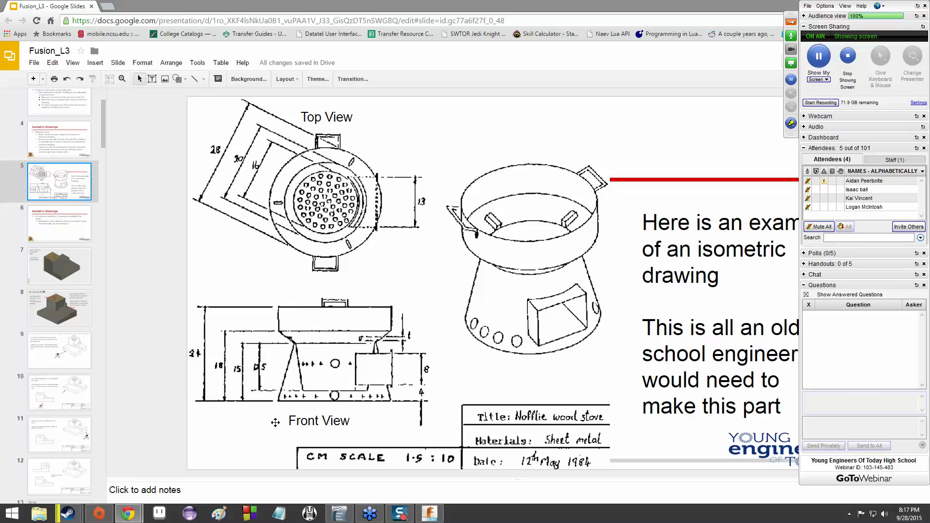
Step: Step through the projection slides from slide 10 to the dimensioned drawing on slide 13
scroll(79, 247, "down", 2)
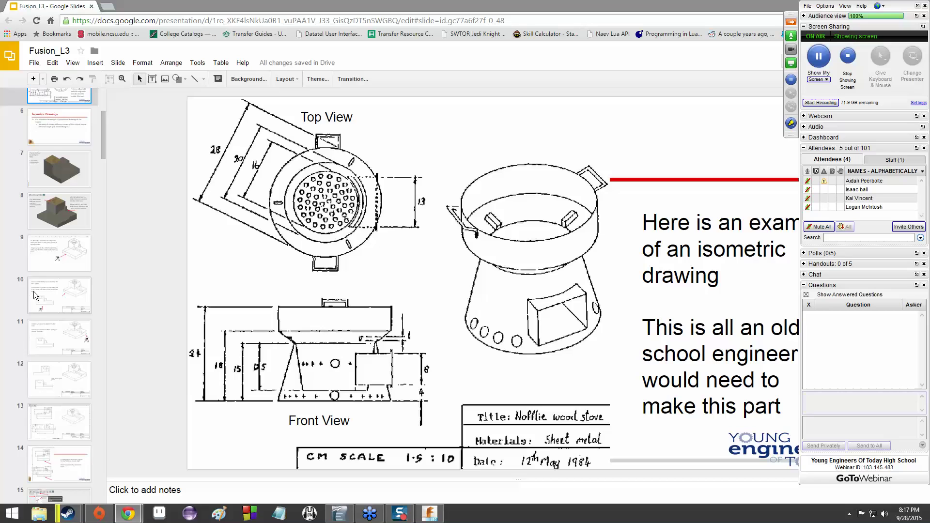
left_click(69, 289)
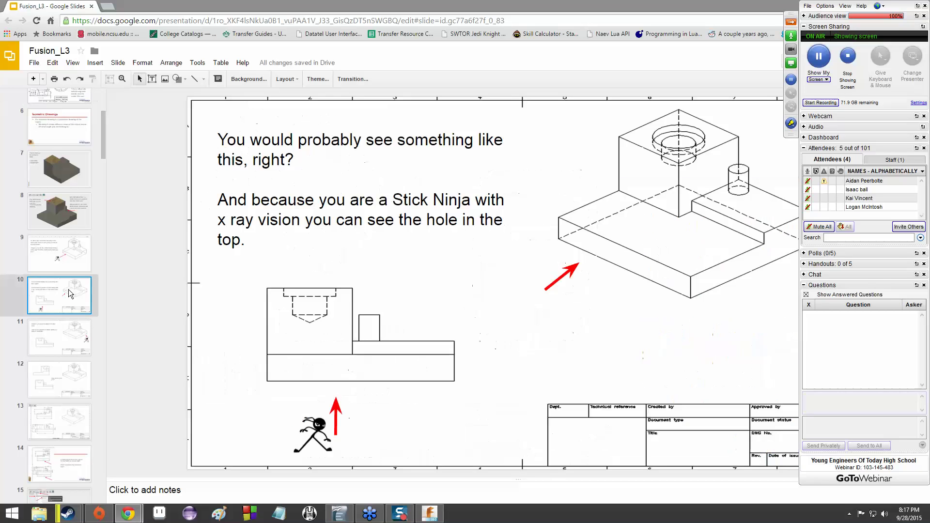
left_click(50, 336)
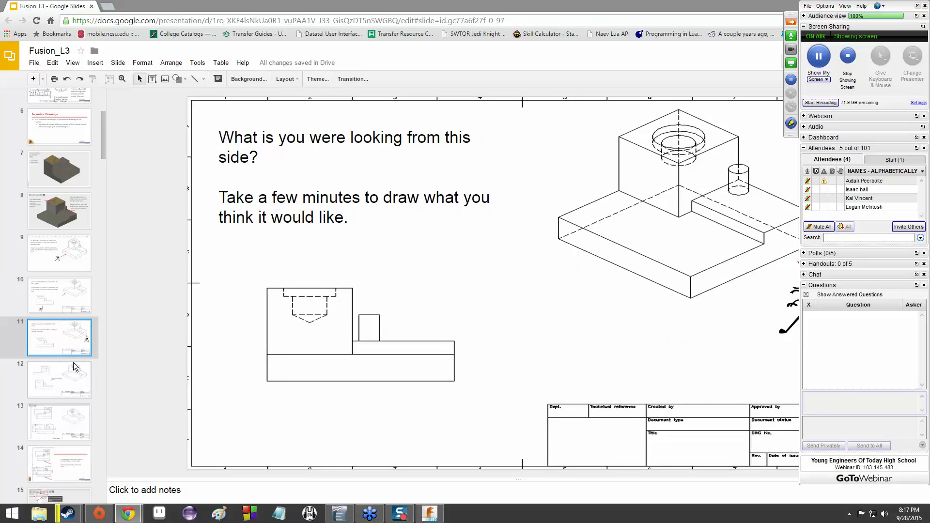
left_click(74, 363)
key("Down")
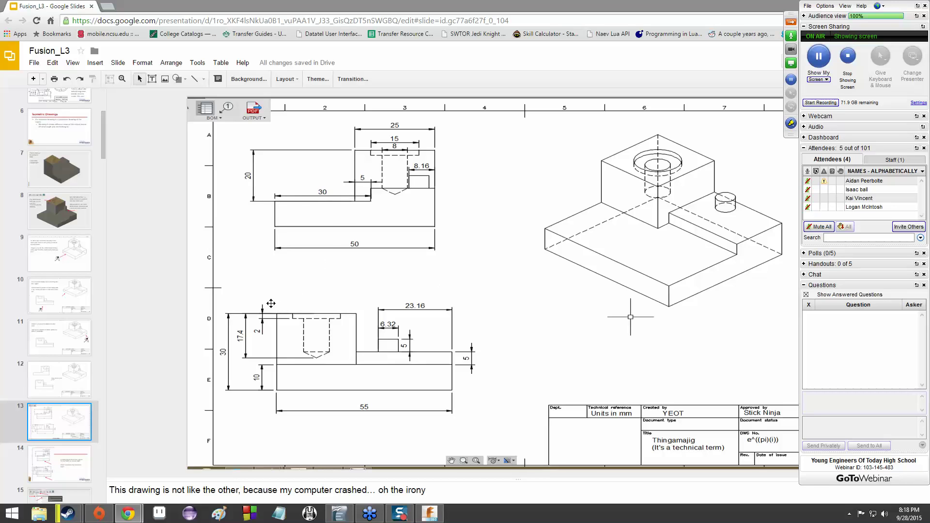
Step: Present slide 14's question about where to start modelling, rechecking the dimensioned drawing on slide 13, and continue to slide 15
left_click(60, 464)
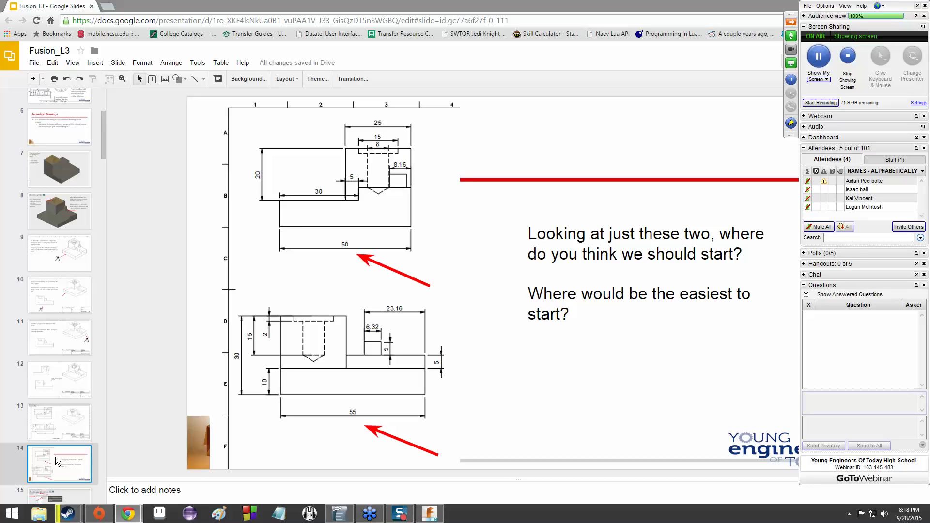
key("Up")
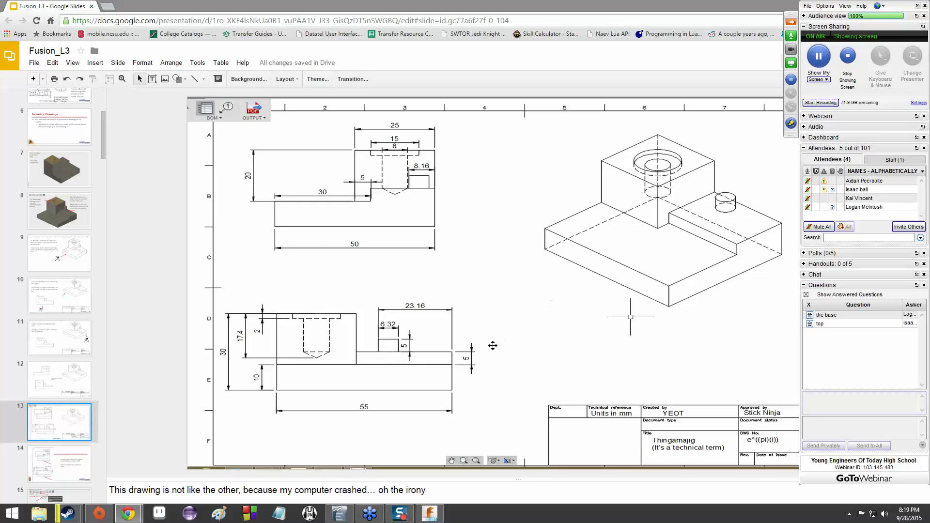
left_click(67, 454)
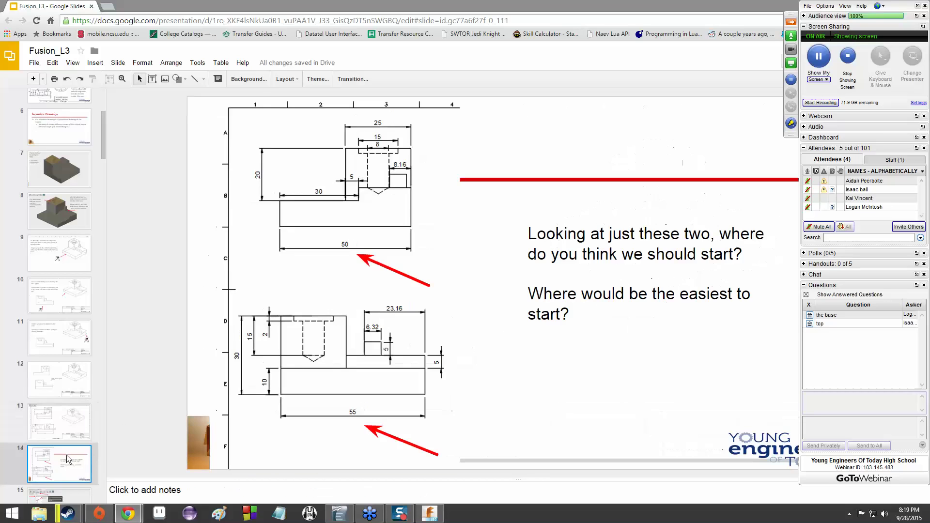
scroll(71, 429, "down", 1)
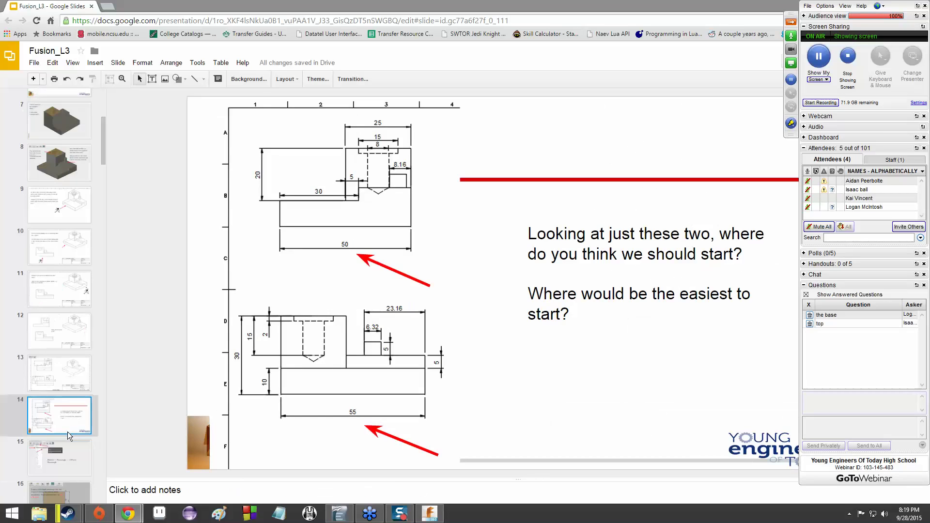
left_click(57, 456)
Step: Switch to Fusion 360 with the empty untitled design and enlarge its window to fill the area beside the webinar controls
left_click(429, 514)
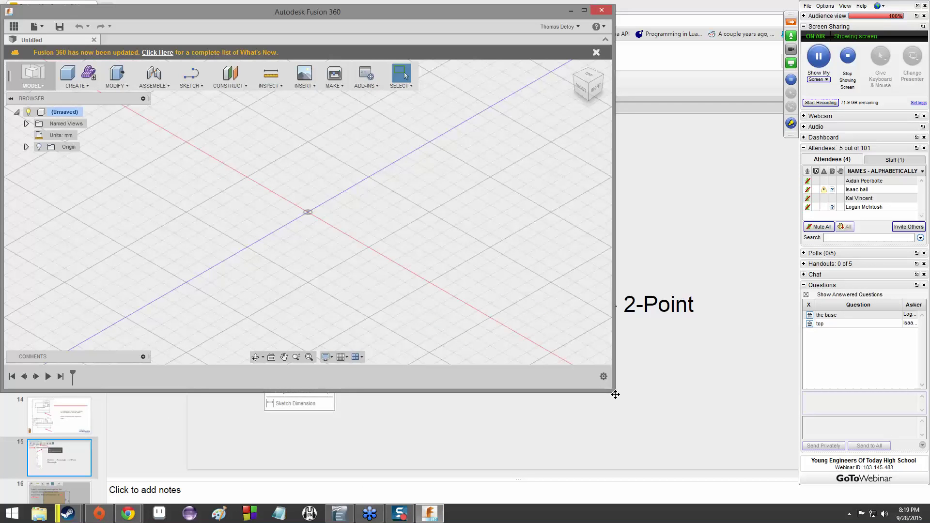
left_click_drag(614, 392, 813, 481)
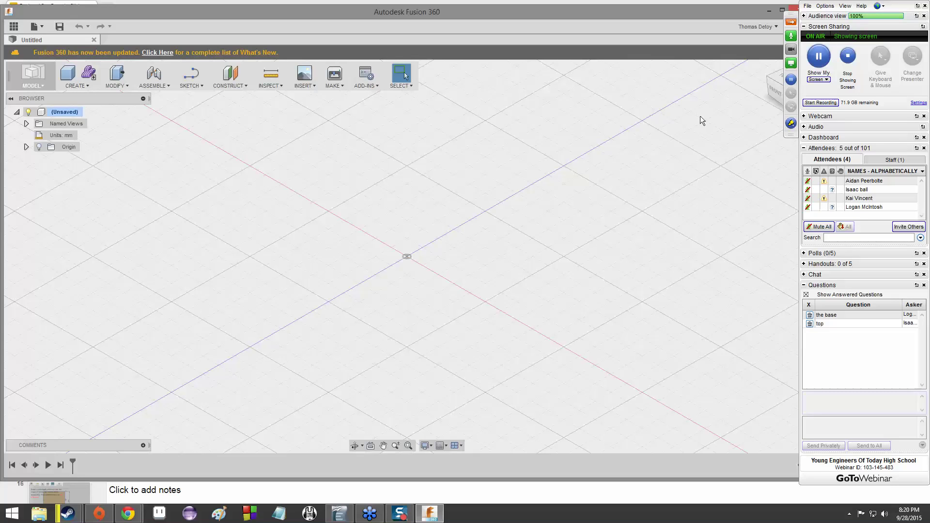
left_click(791, 36)
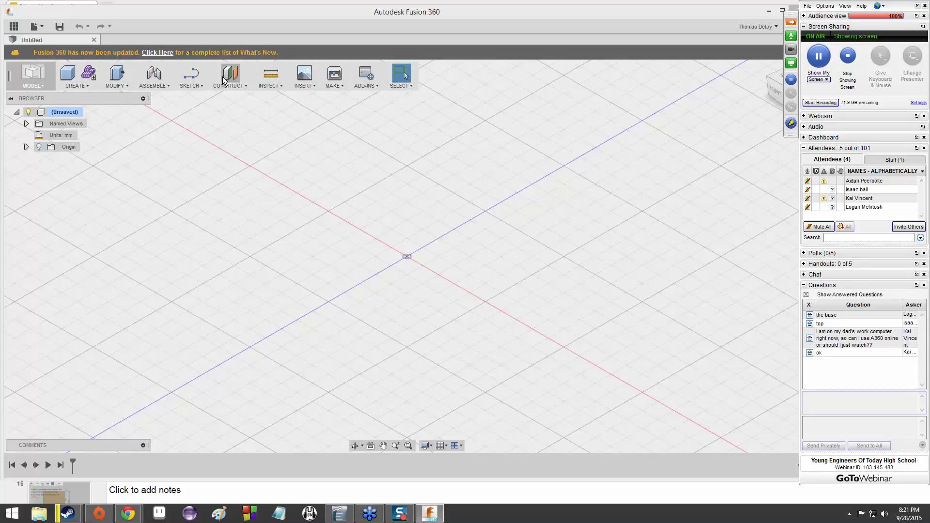
Step: Sketch a 2-point rectangle about 100 by 100 mm on the horizontal origin plane, with one corner at the origin
left_click(193, 85)
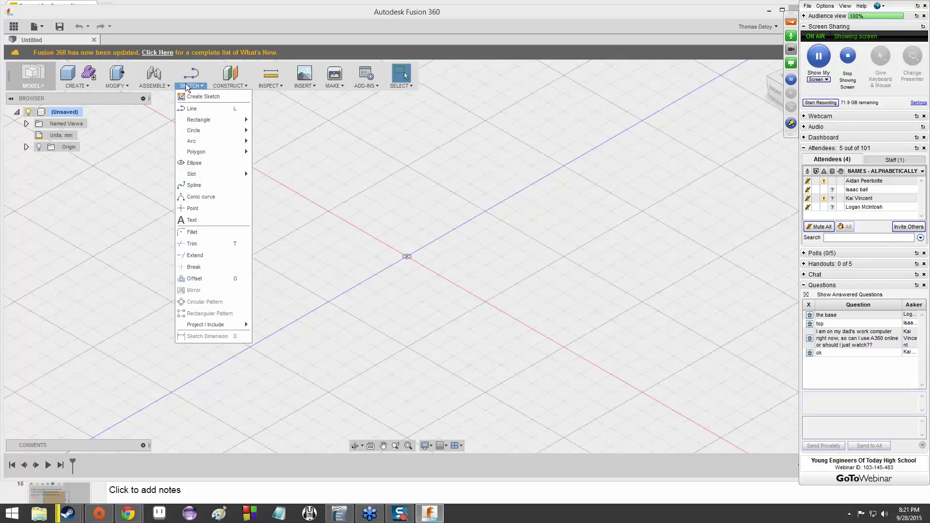
mouse_move(186, 122)
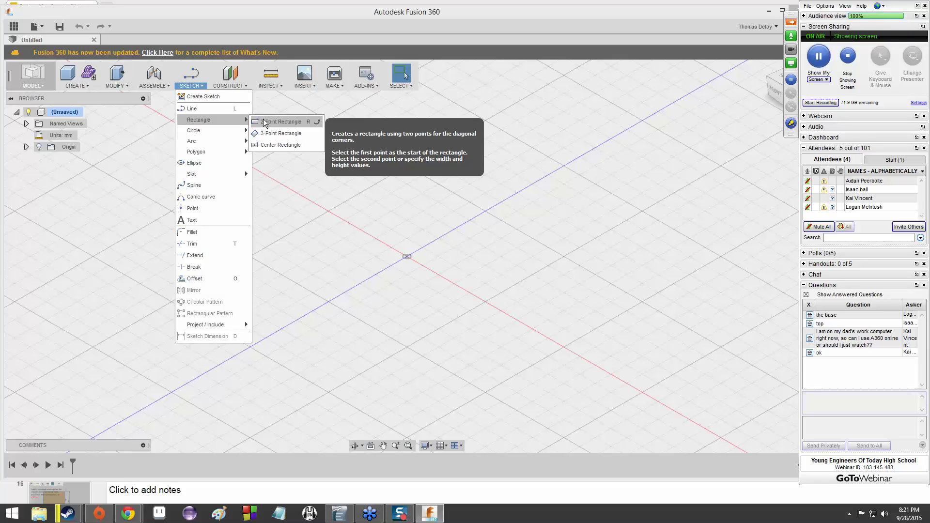
left_click(264, 122)
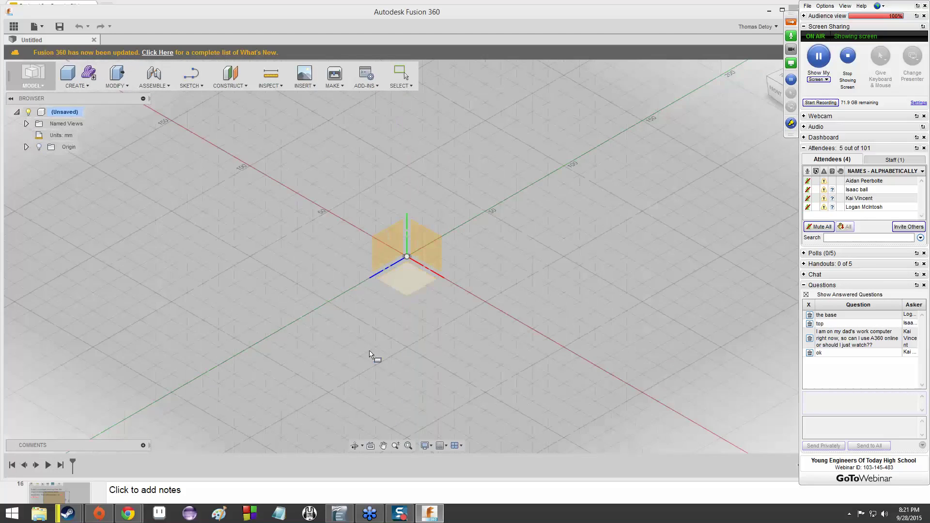
left_click(412, 290)
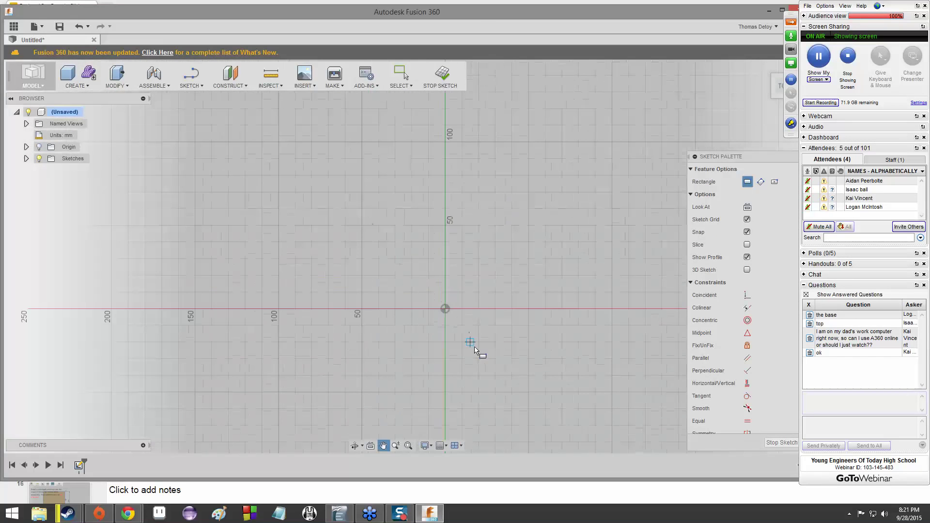
scroll(454, 312, "up", 1)
scroll(452, 312, "down", 2)
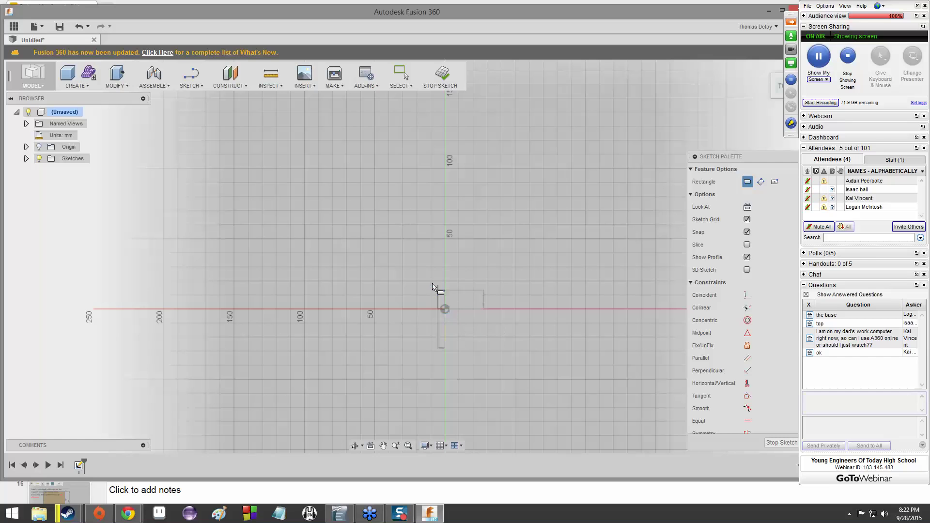
left_click(445, 310)
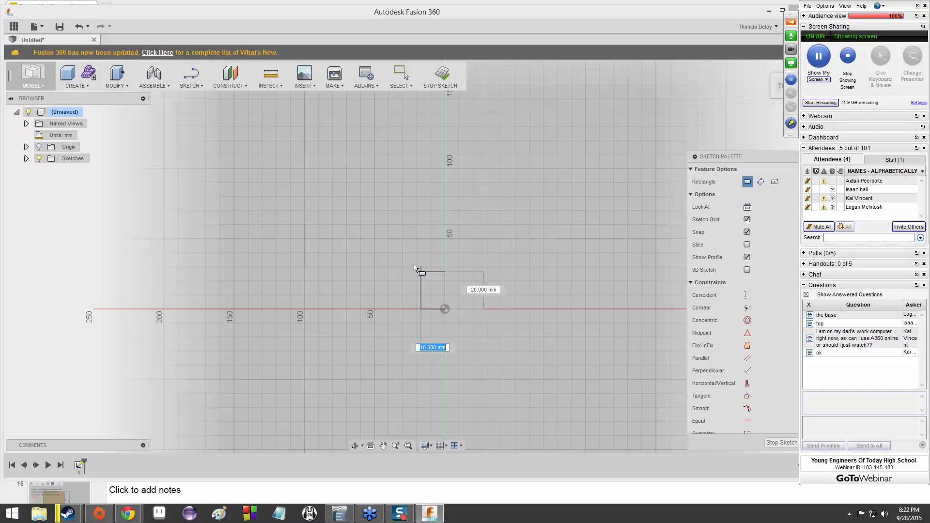
left_click(301, 171)
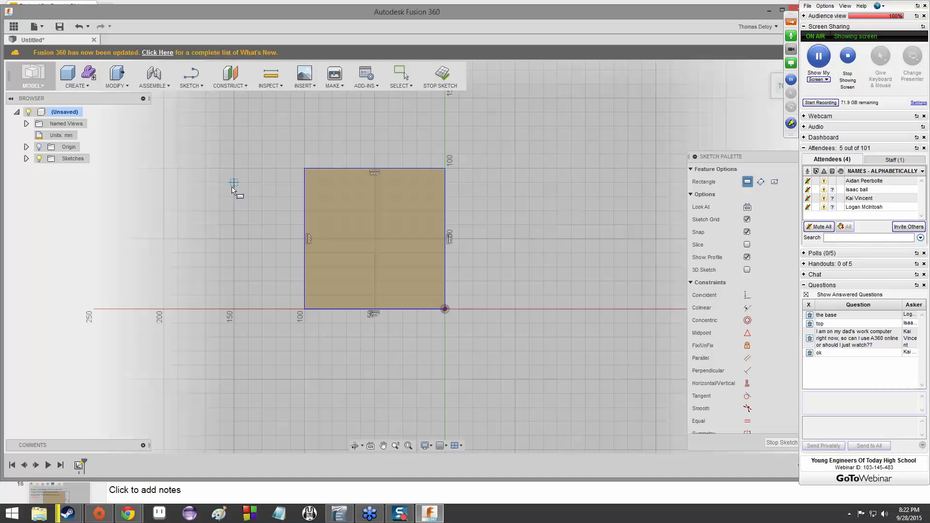
key("Escape")
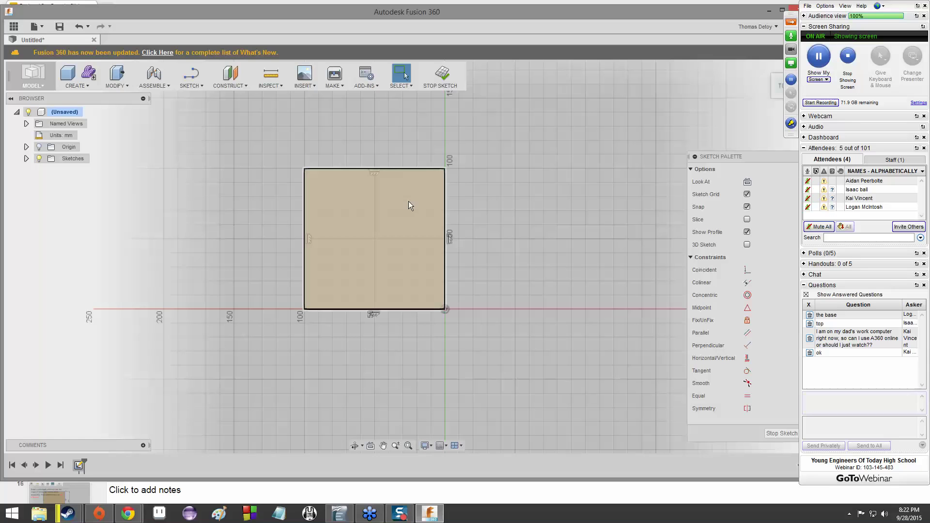
Step: Add a sketch dimension to the rectangle's lower horizontal edge and set it to 55 mm
left_click(424, 182)
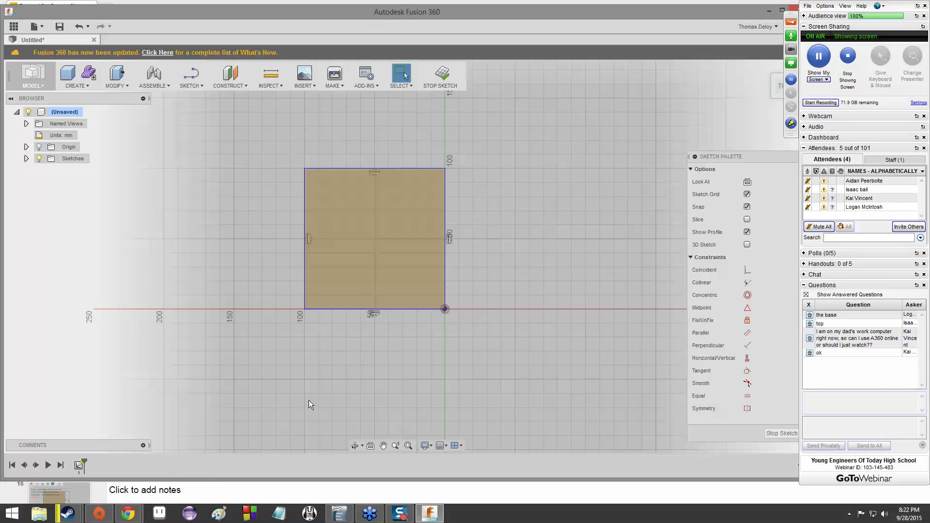
scroll(358, 273, "down", 2)
scroll(358, 273, "up", 3)
scroll(352, 272, "up", 4)
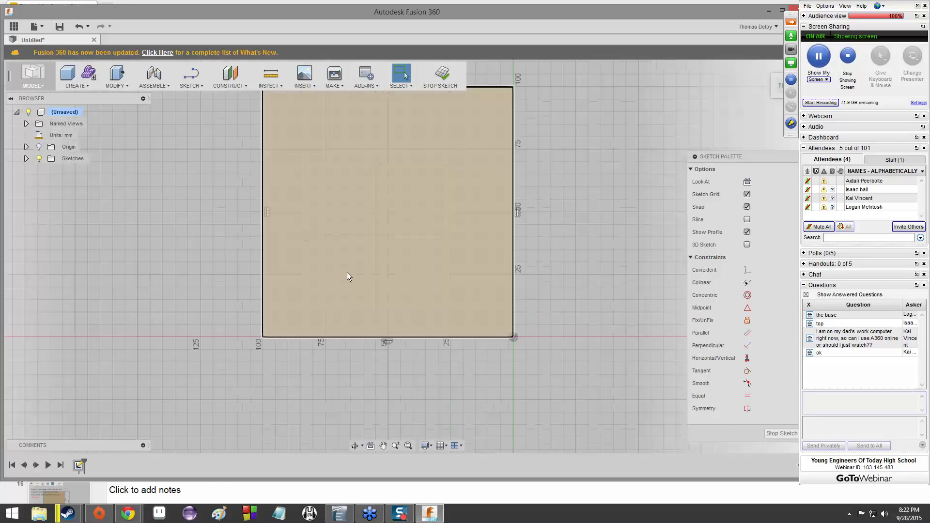
scroll(346, 272, "down", 3)
left_click(187, 85)
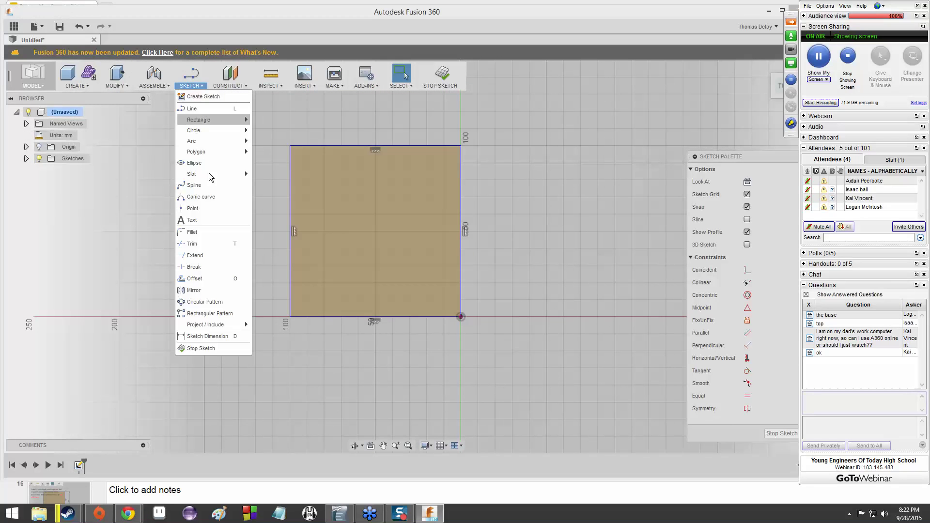
left_click(219, 338)
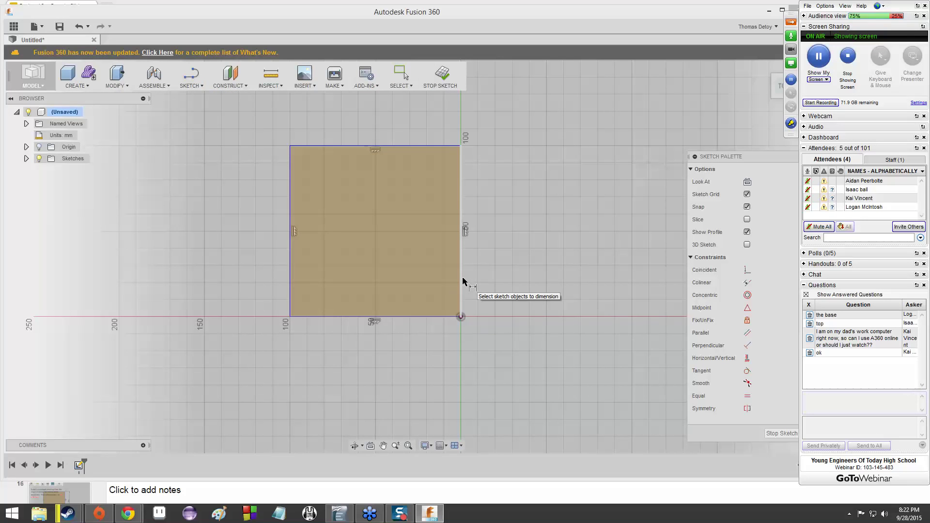
left_click(387, 316)
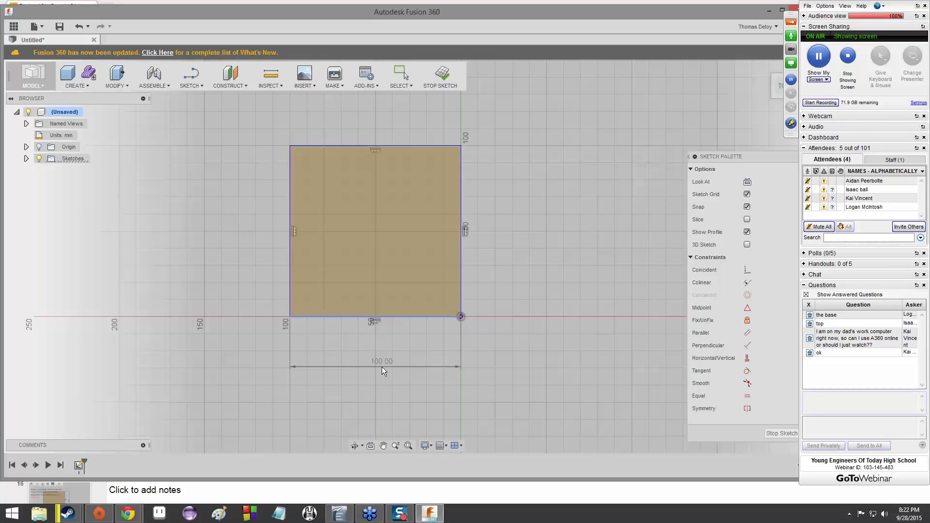
left_click(382, 367)
type("55")
key("Return")
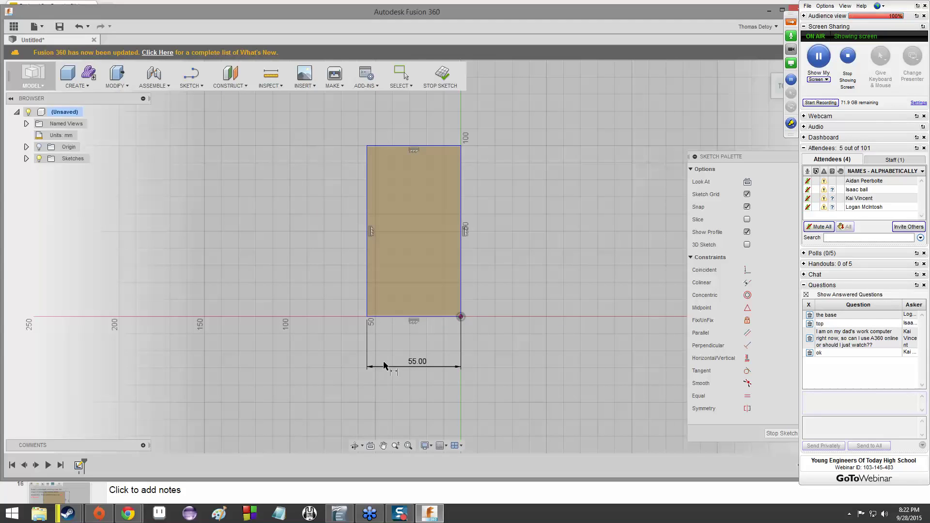
Step: Check slide 16 in Google Slides, then return to Fusion 360 and dimension the rectangle's vertical edge at the origin to 50 mm
key("alt+Tab")
scroll(66, 392, "down", 3)
left_click(59, 352)
key("alt+Tab")
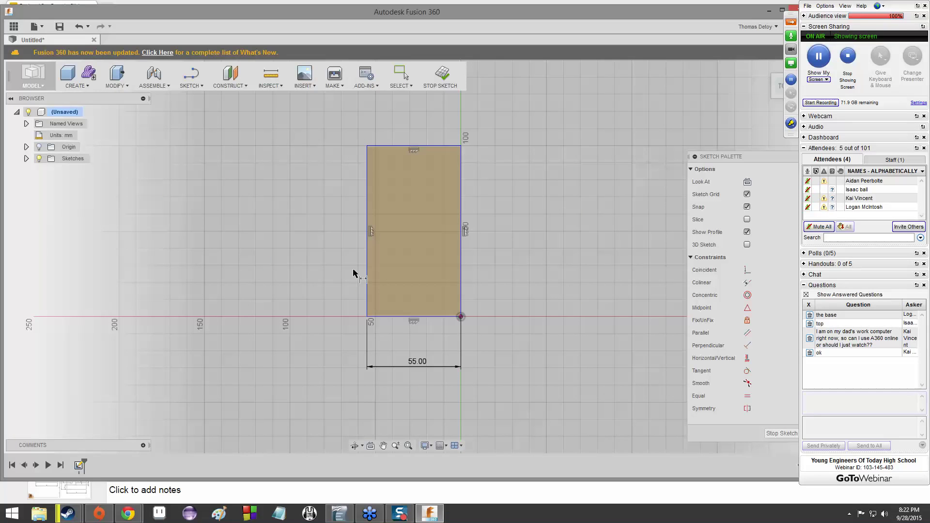
left_click(459, 270)
left_click(575, 273)
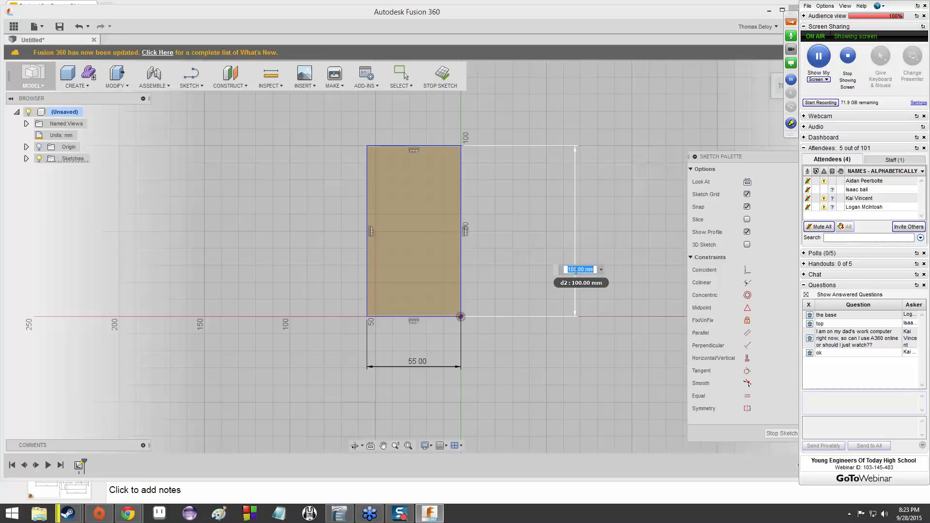
type("50")
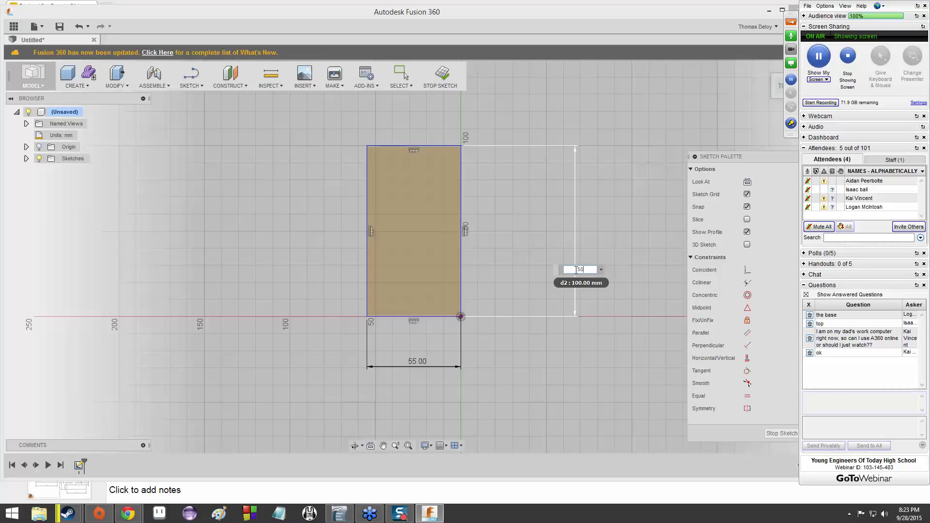
key("Return")
Step: Reposition the 50 mm and 55 mm dimensions closer to the rectangle's edges
scroll(392, 300, "up", 5)
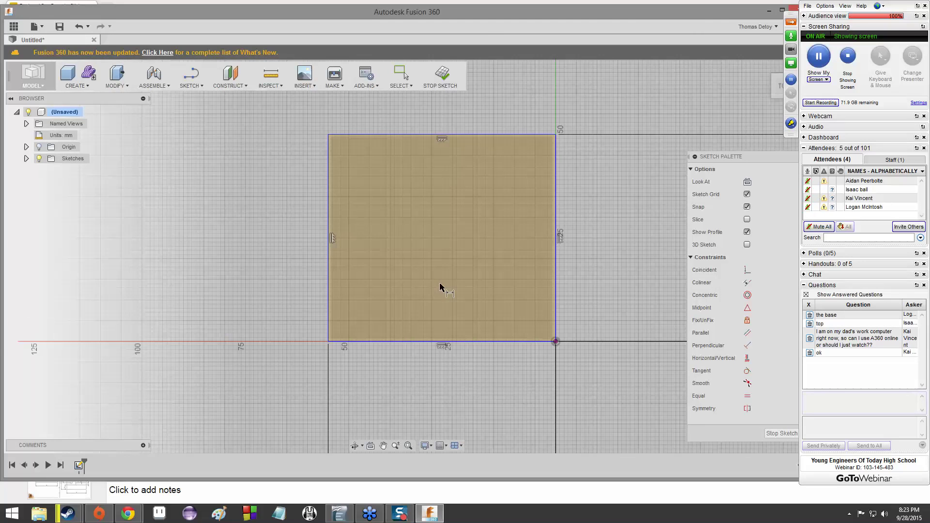
scroll(450, 289, "down", 5)
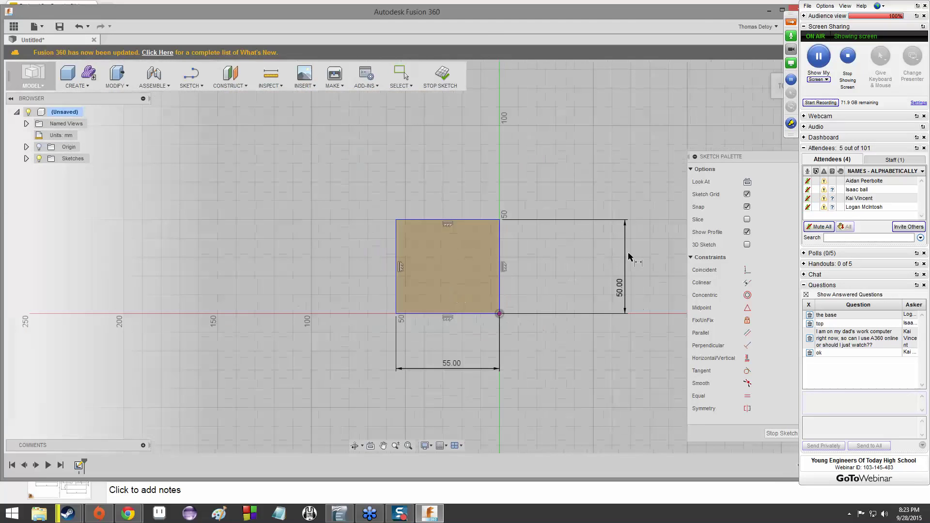
left_click_drag(586, 260, 535, 267)
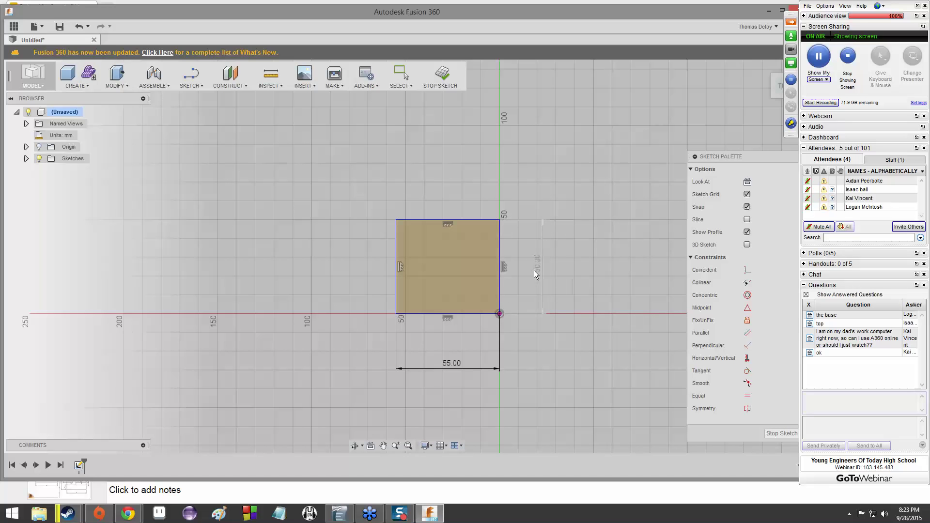
left_click_drag(469, 368, 465, 344)
scroll(454, 295, "down", 2)
scroll(456, 286, "up", 8)
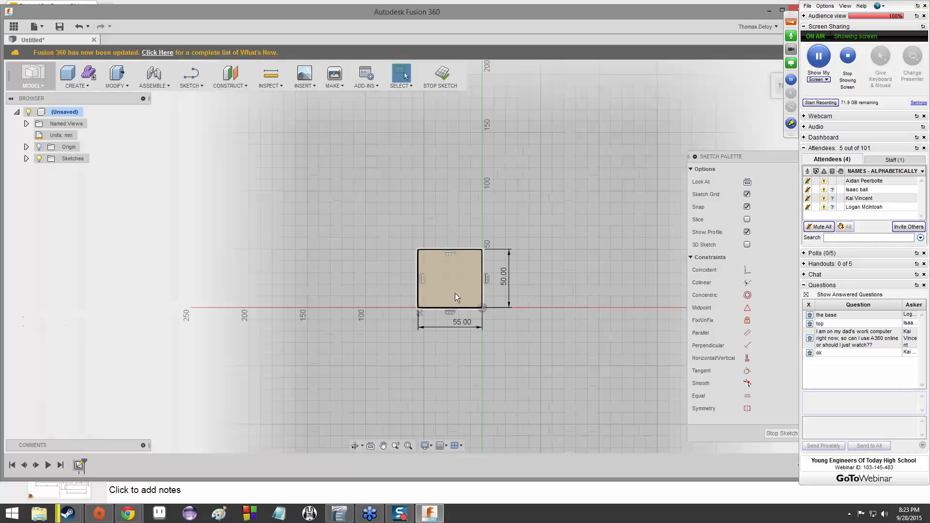
scroll(415, 345, "down", 2)
mouse_move(445, 225)
middle_mouse_down()
mouse_move(415, 345)
mouse_move(393, 344)
mouse_move(392, 305)
middle_mouse_up()
scroll(394, 343, "down", 2)
scroll(394, 344, "up", 3)
scroll(394, 343, "down", 1)
scroll(390, 315, "up", 2)
scroll(393, 303, "down", 2)
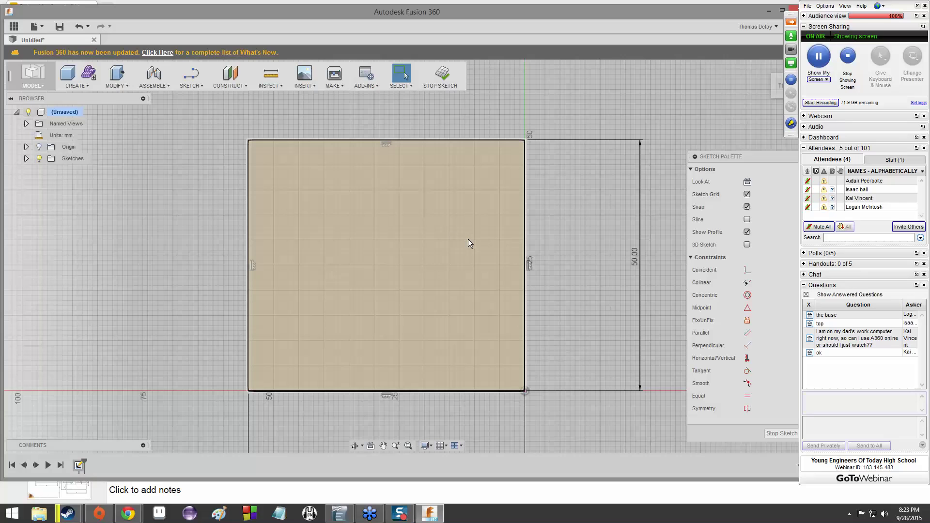
Step: Switch to Google Slides and review the Press/Pull instruction on slide 17 together with the base thickness in slide 14's drawing
key("alt+Tab")
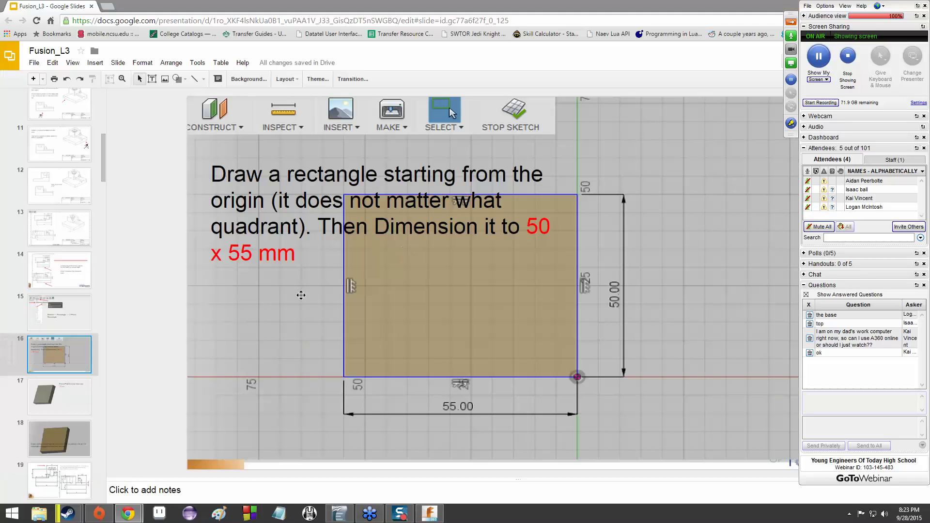
scroll(294, 295, "down", 1)
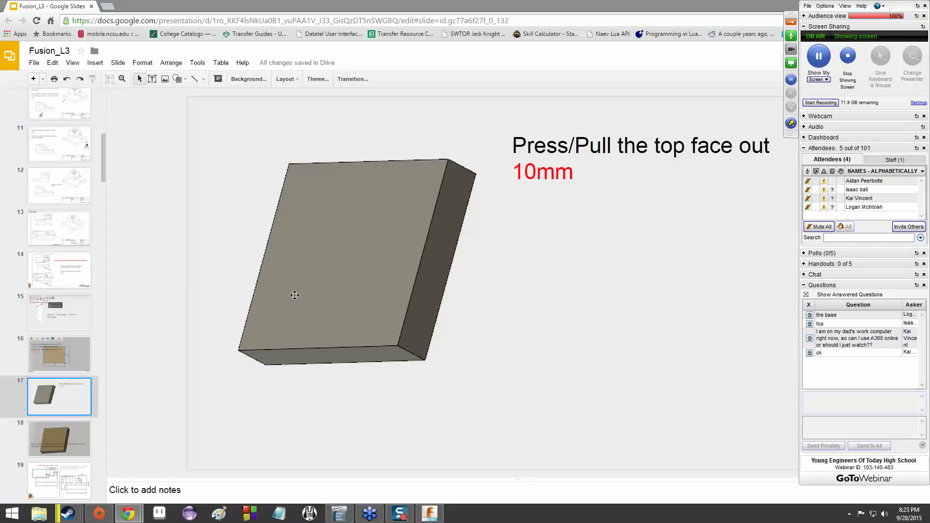
key("alt+Tab")
key("alt+Tab")
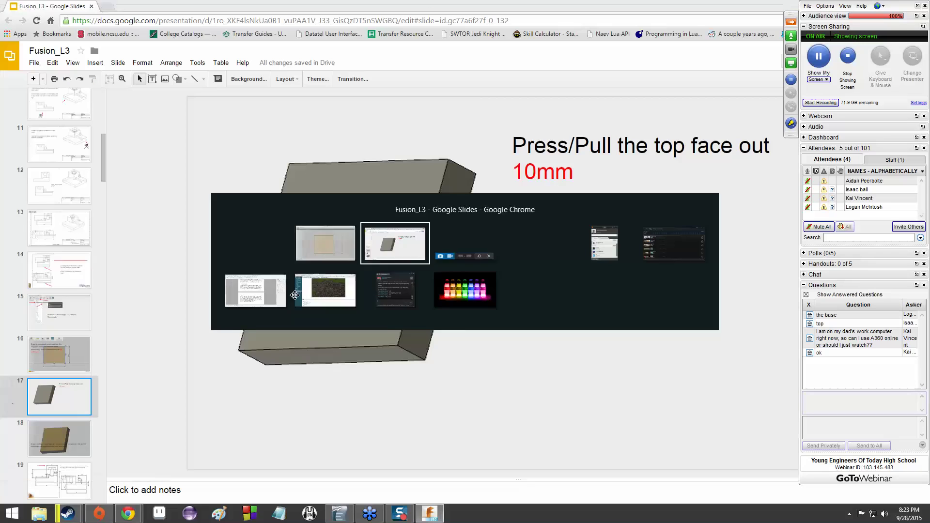
left_click(54, 266)
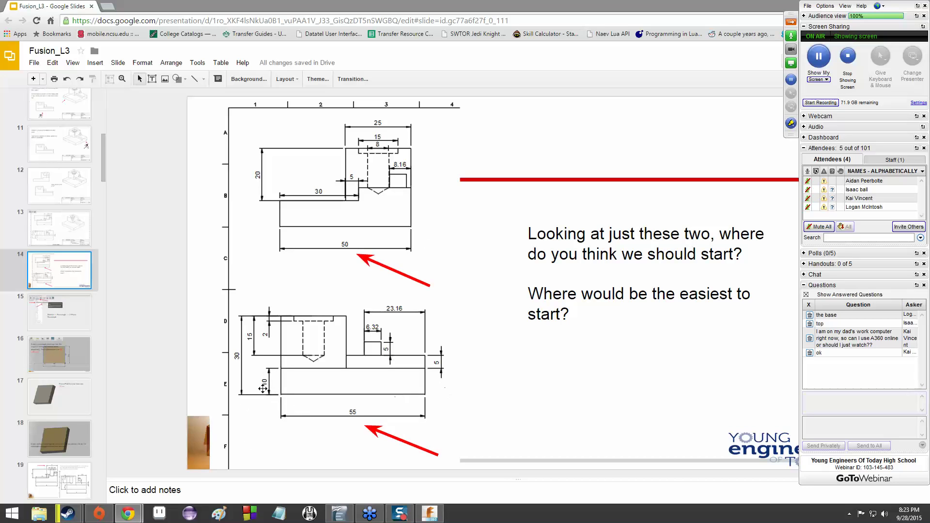
left_click(80, 425)
left_click(66, 400)
Step: Switch to Fusion 360 and extrude the rectangular base profile 10 mm as a new body
left_click(430, 513)
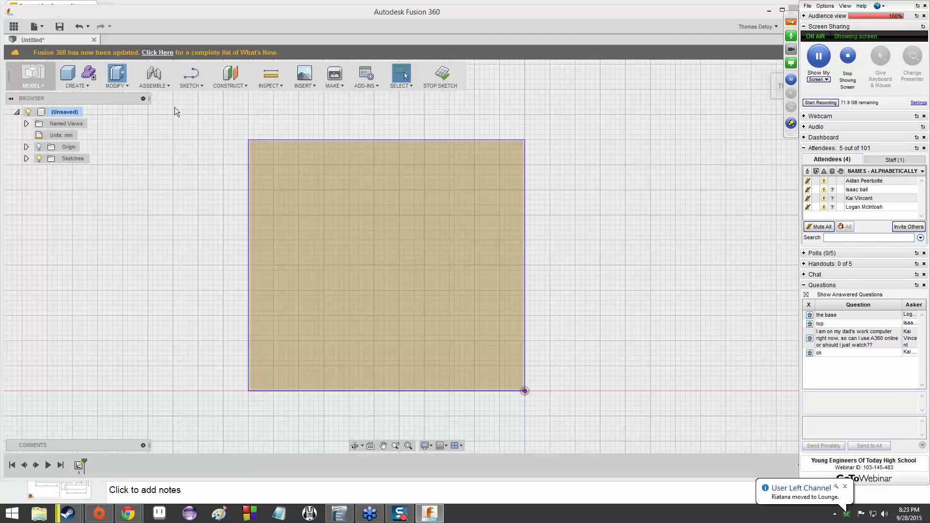
key("e")
left_click(454, 225)
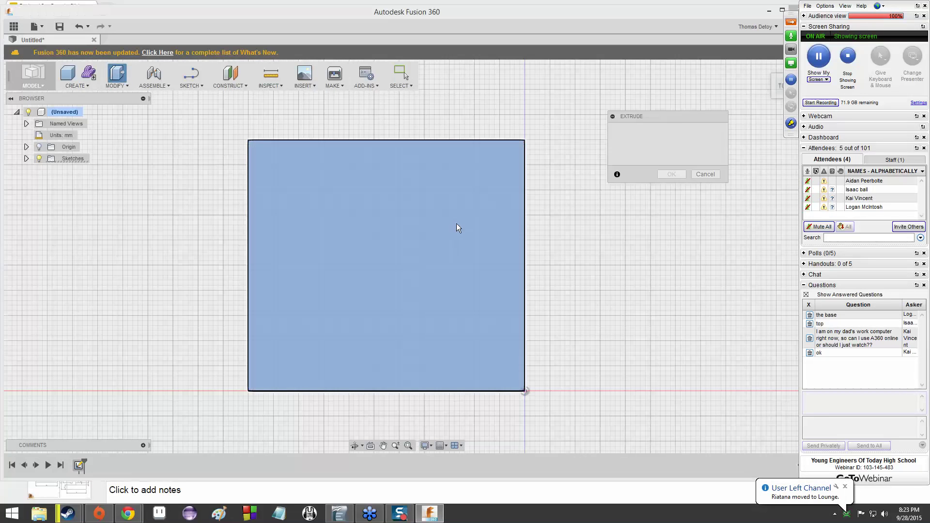
left_click(650, 141)
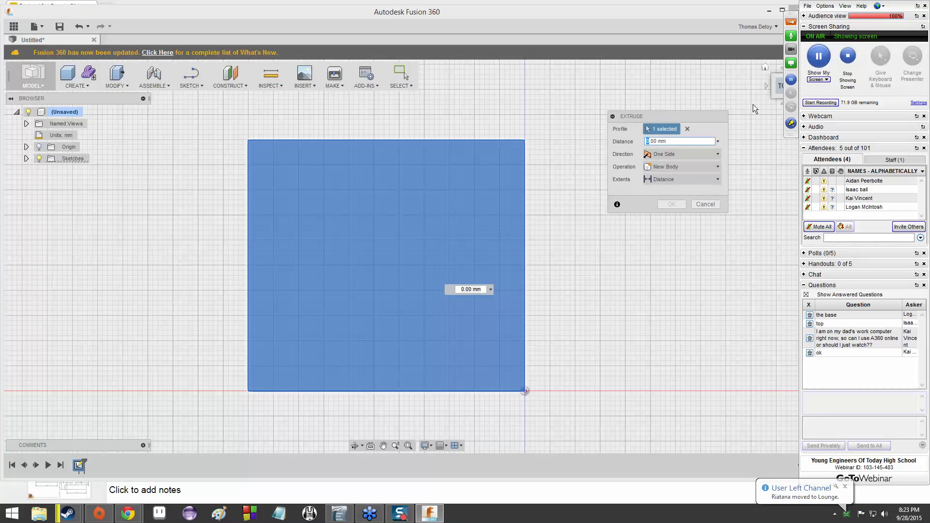
type("1")
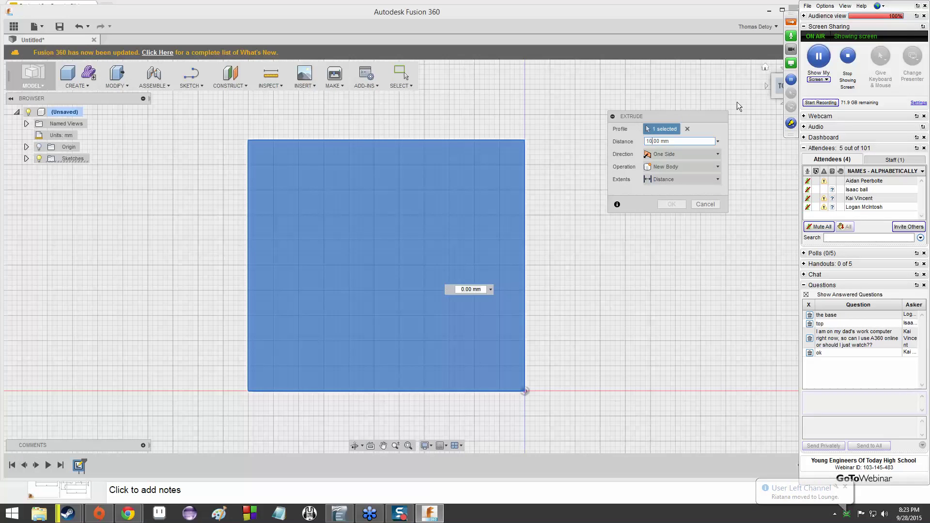
key("Return")
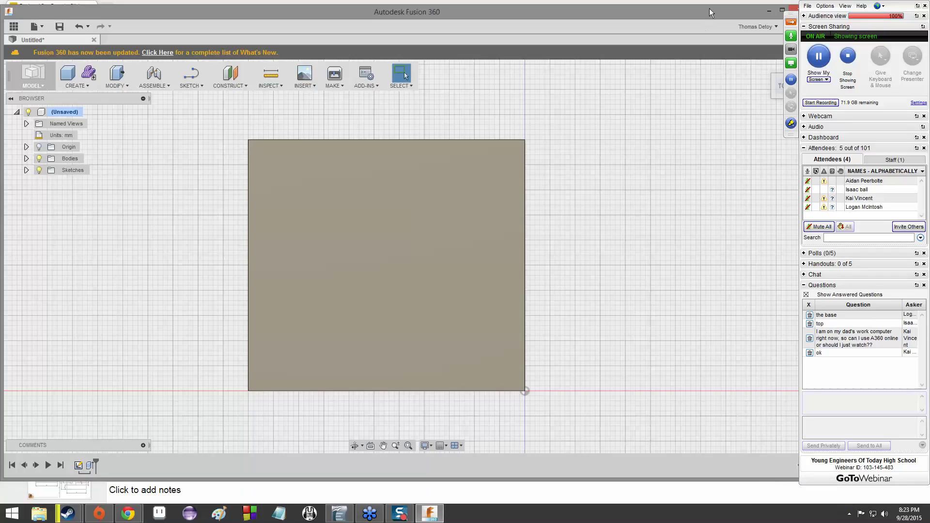
middle_click_drag(564, 250, 560, 219, "shift")
Step: Switch to Google Slides and review the part drawing on slide 13 and the instructions on slides 17 and 18
key("alt+Tab")
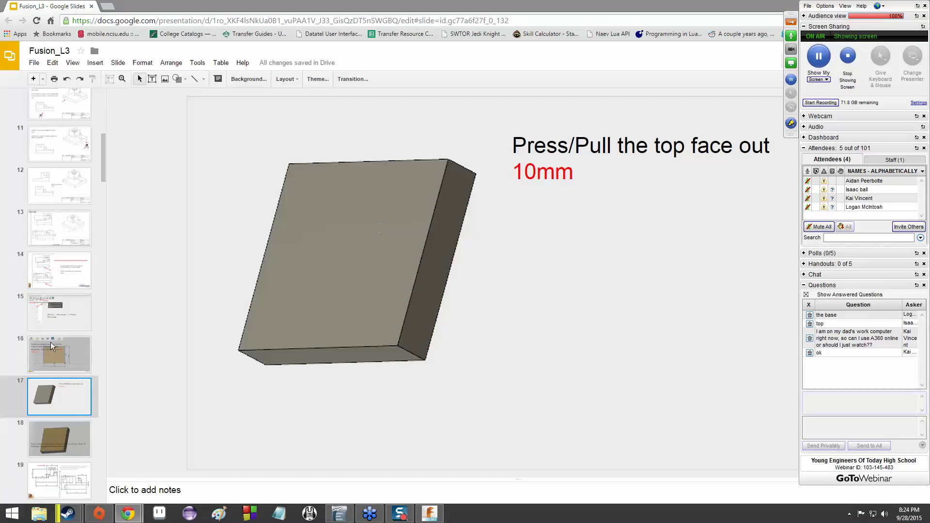
left_click(69, 230)
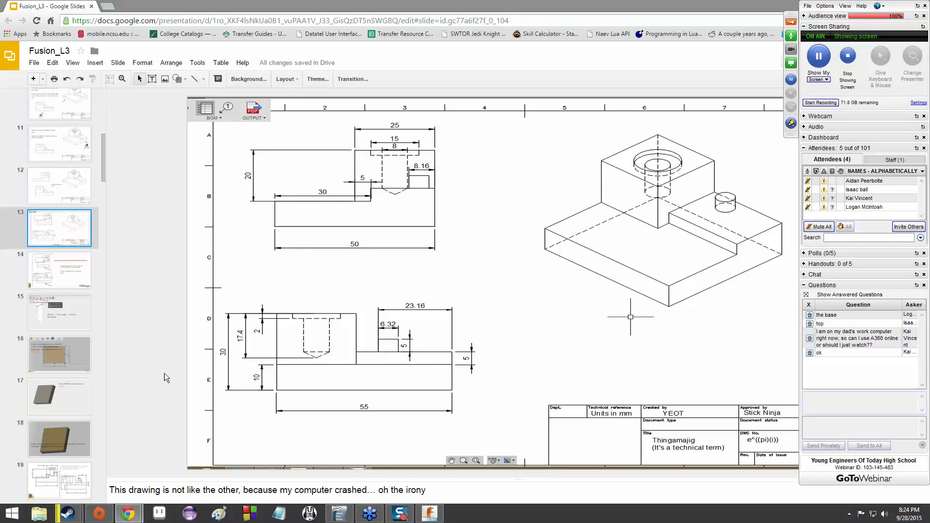
left_click(73, 408)
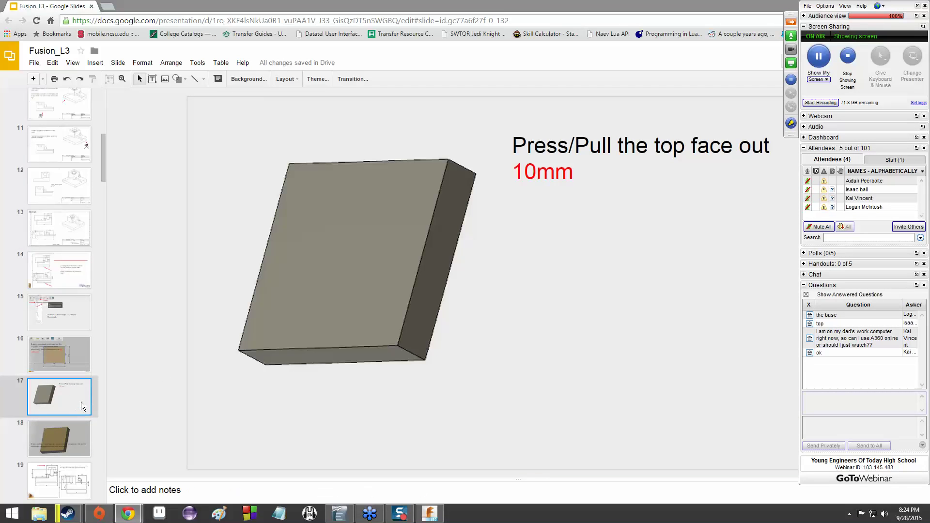
left_click(77, 444)
Step: Return to Fusion 360 and sketch a 2-point rectangle about 27 mm tall on the base's top face, starting from its upper-left corner
key("alt+Tab")
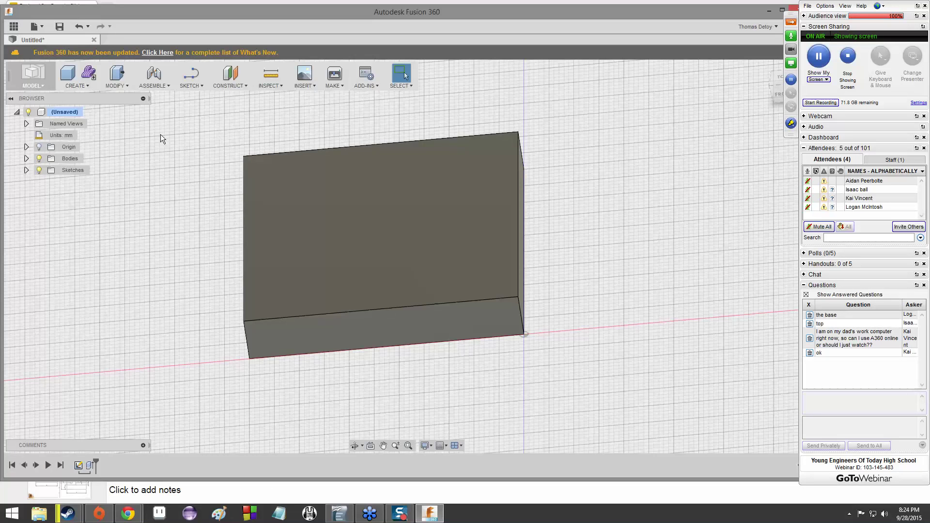
left_click(190, 86)
mouse_move(205, 122)
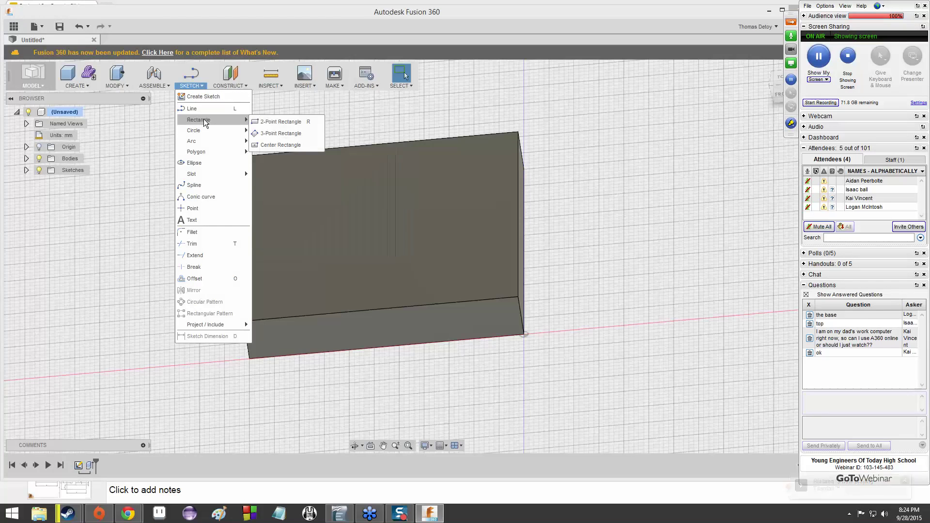
left_click(276, 121)
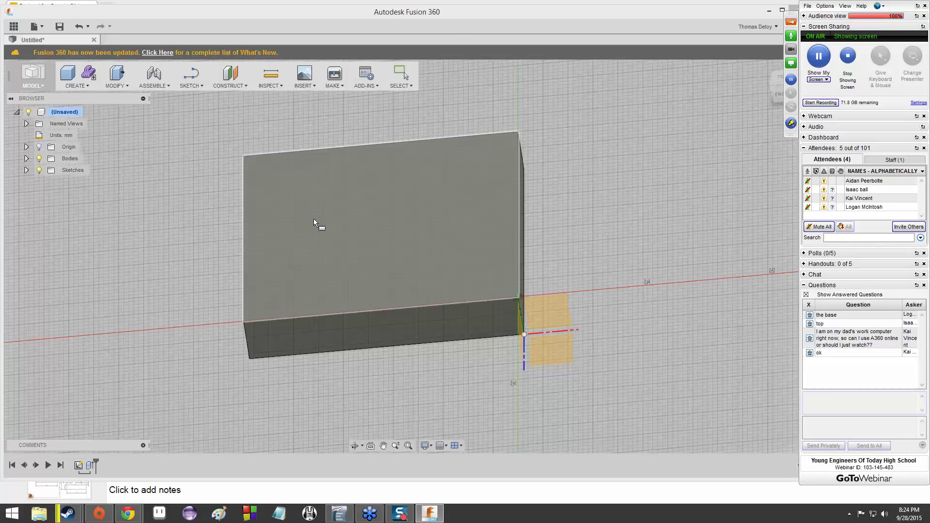
scroll(361, 214, "down", 4)
middle_click_drag(350, 199, 363, 220)
scroll(363, 220, "up", 4)
scroll(363, 219, "up", 1)
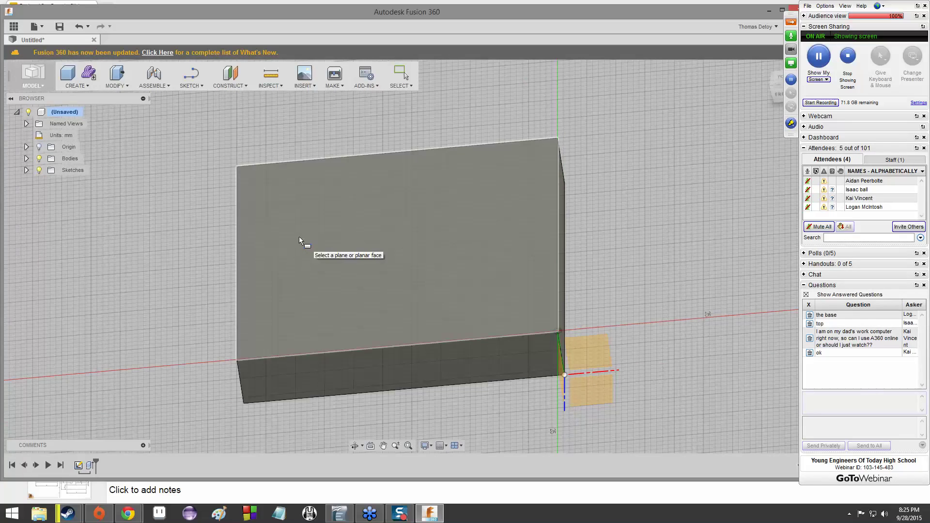
left_click(248, 175)
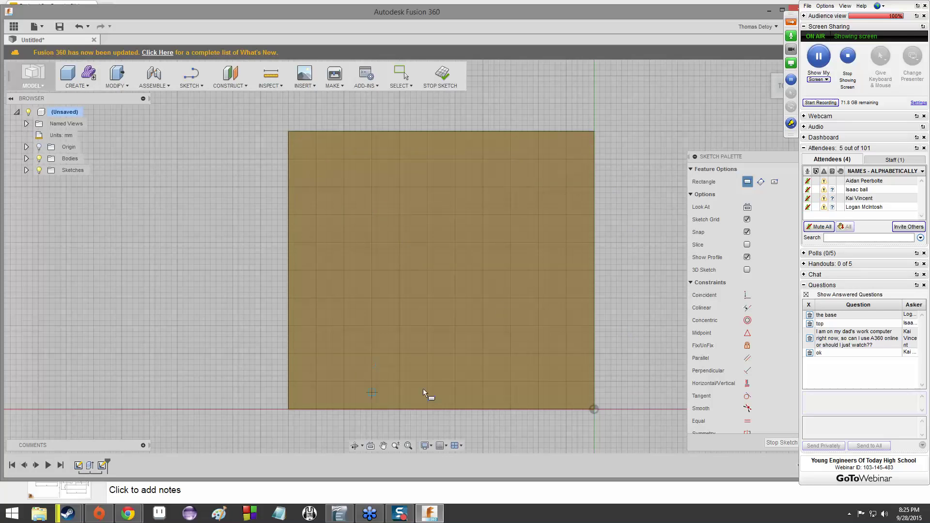
left_click(289, 131)
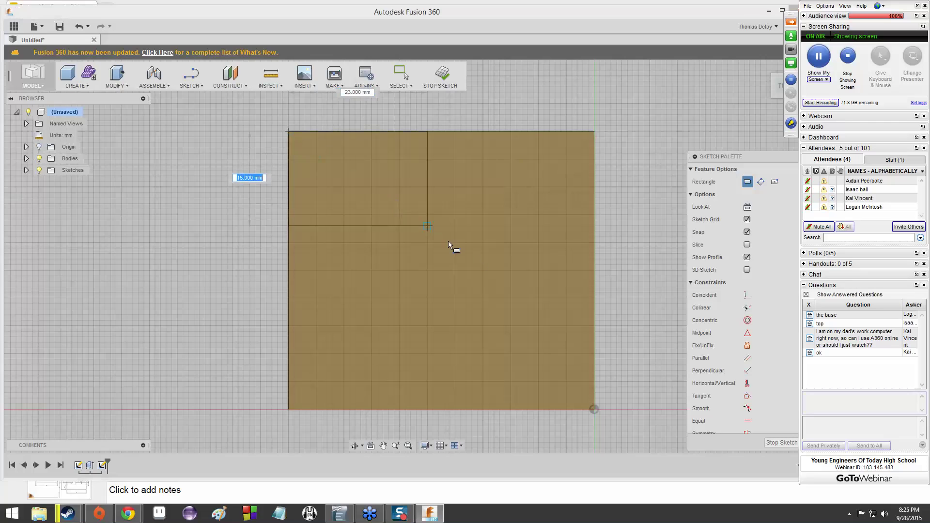
left_click(510, 281)
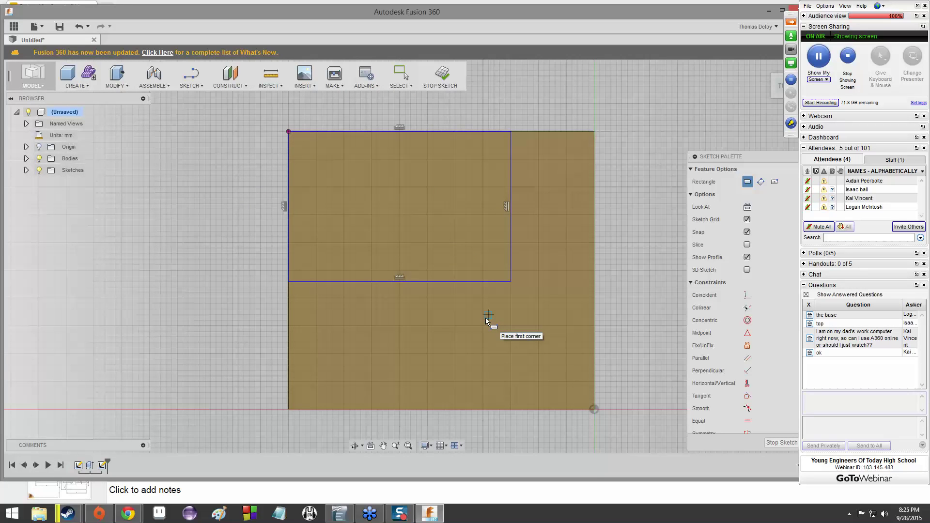
key("Escape")
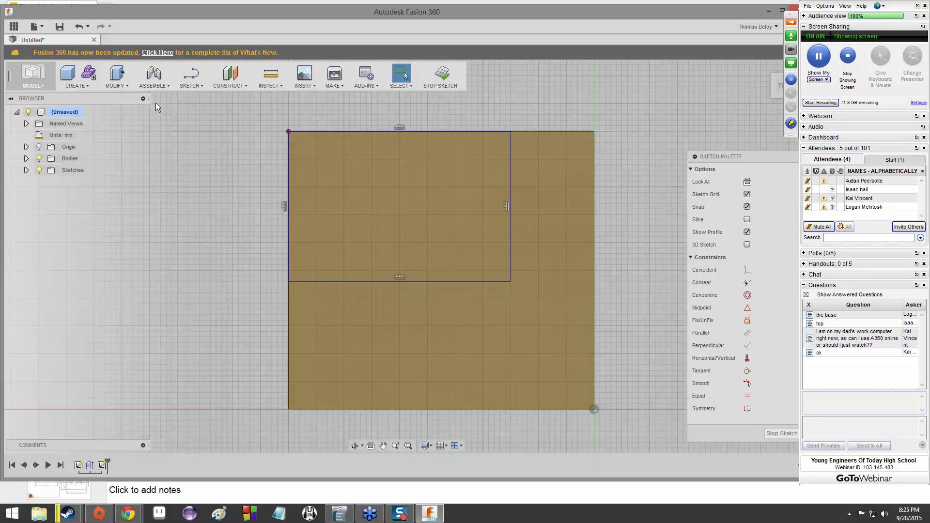
Step: Add a sketch dimension to the new rectangle's right vertical edge and set it to 25 mm, checking the drawing on slide 19 in Google Slides
left_click(199, 85)
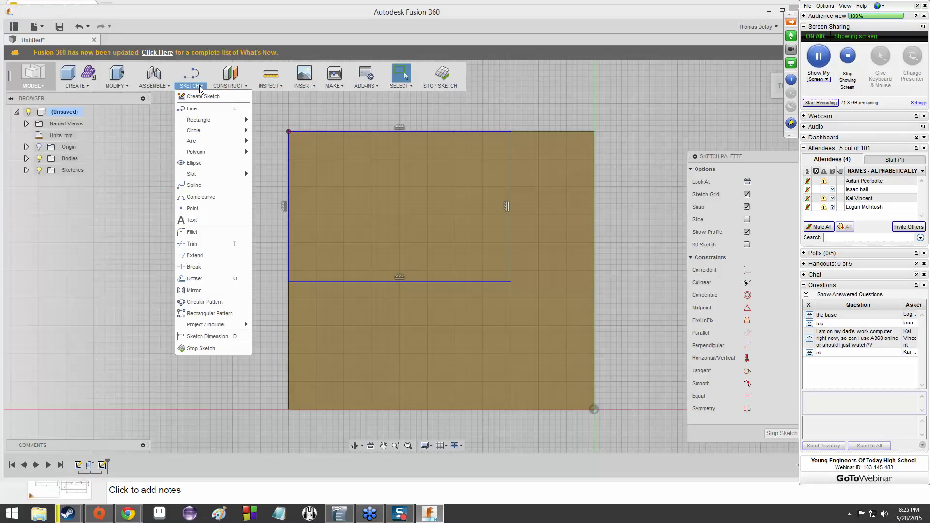
left_click(234, 335)
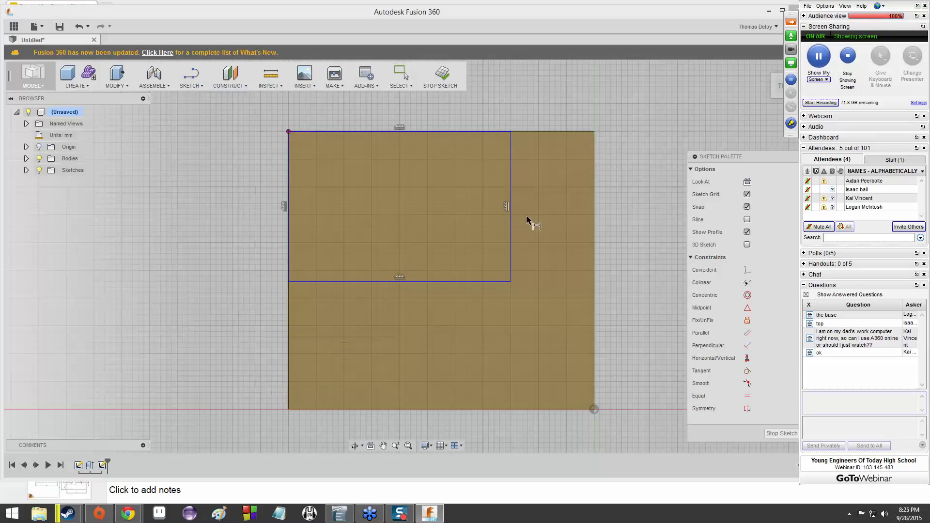
left_click(513, 190)
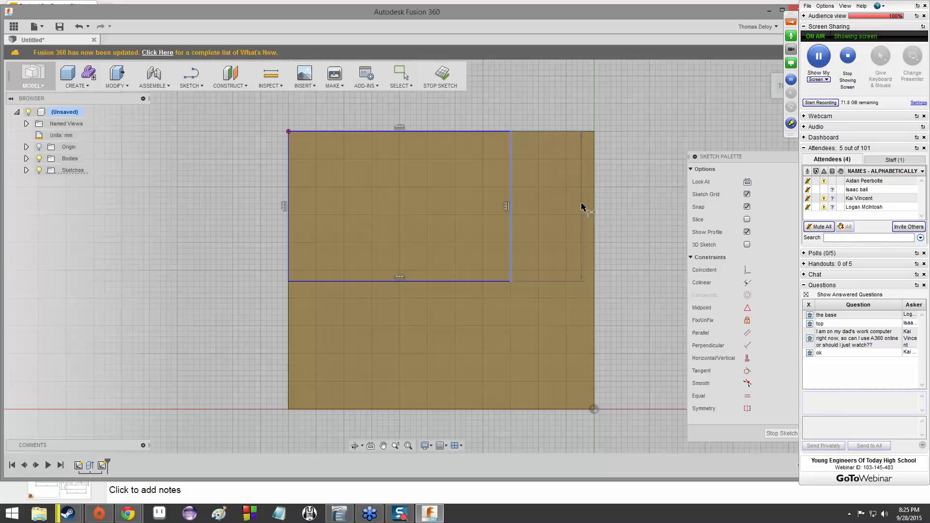
left_click(553, 218)
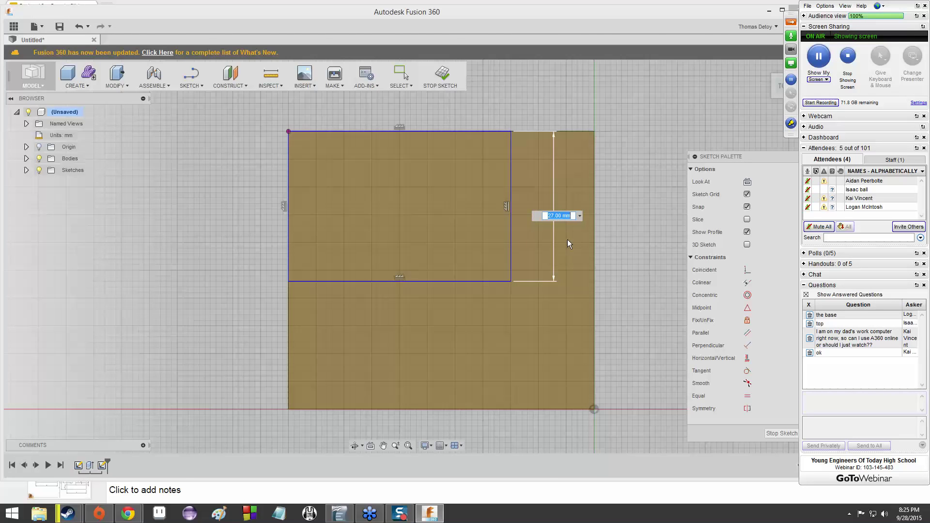
key("alt+Tab")
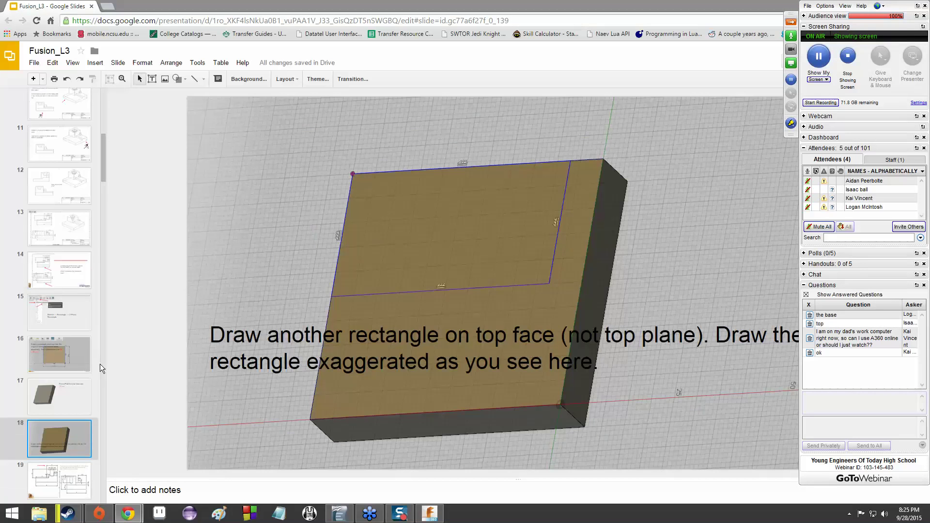
scroll(76, 348, "up", 4)
left_click(60, 299)
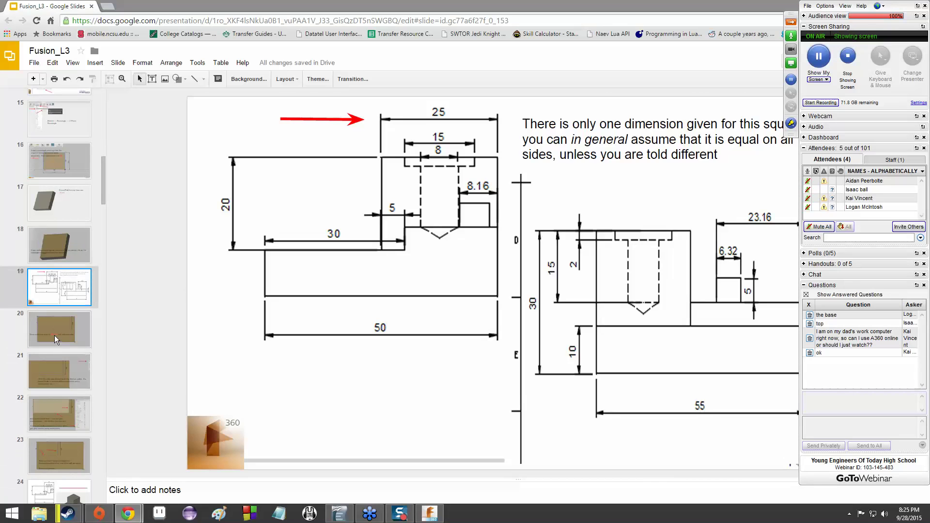
key("alt+Tab")
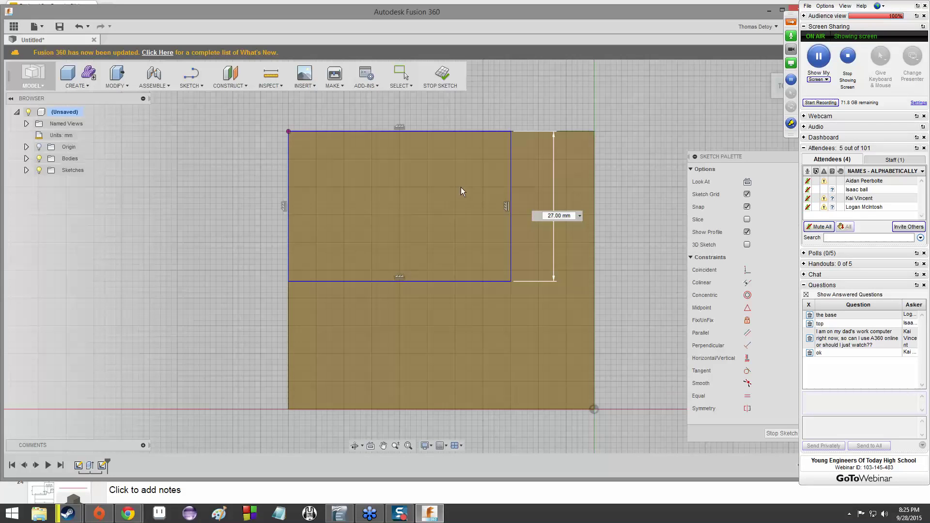
double_click(551, 215)
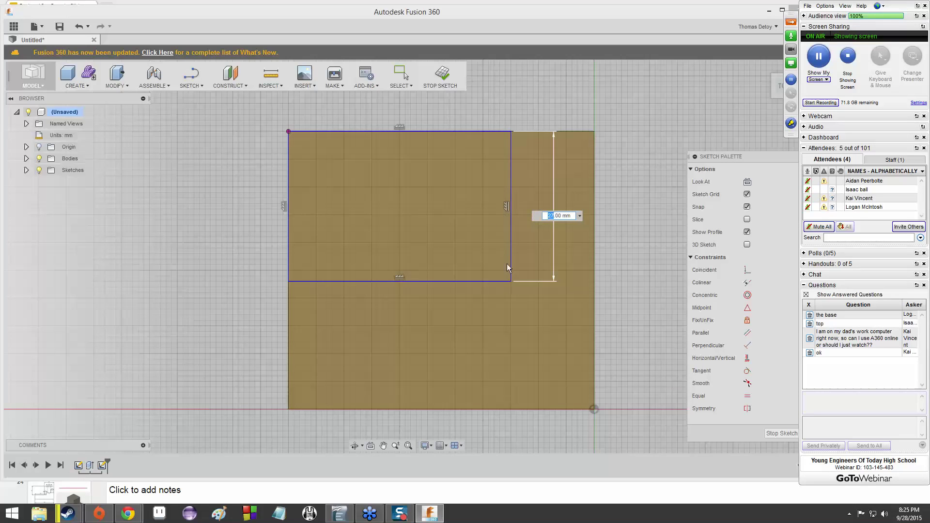
type("25")
key("Return")
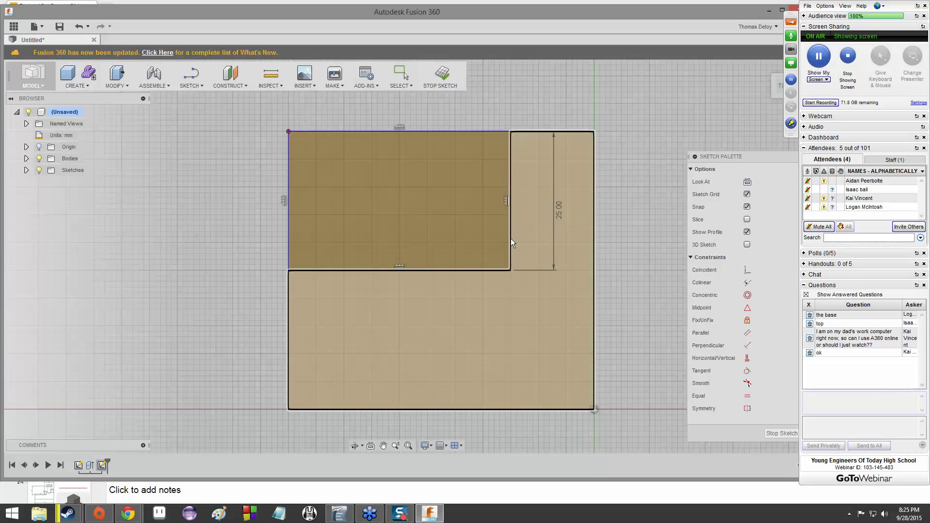
key("Escape")
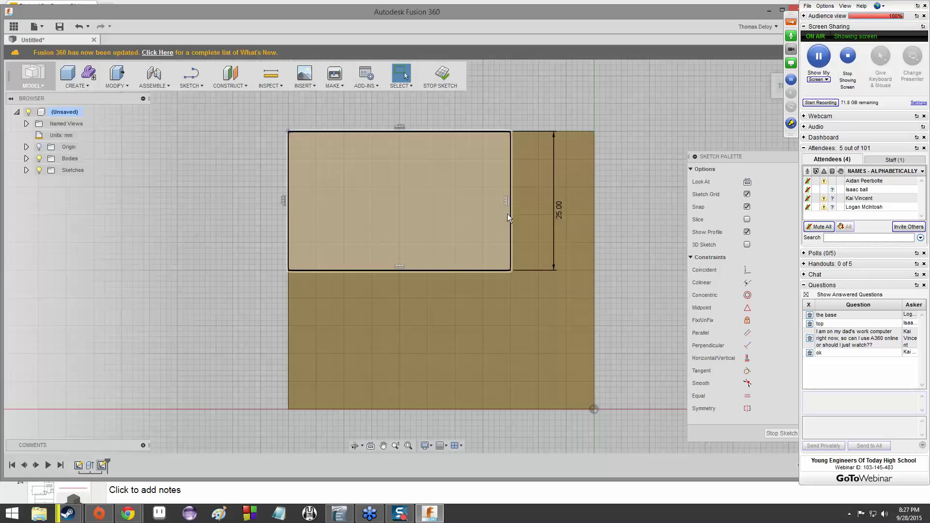
Step: Apply an Equal constraint between the rectangle's right vertical edge and lower horizontal edge, and inspect the constraint markers on both edges
left_click(747, 396)
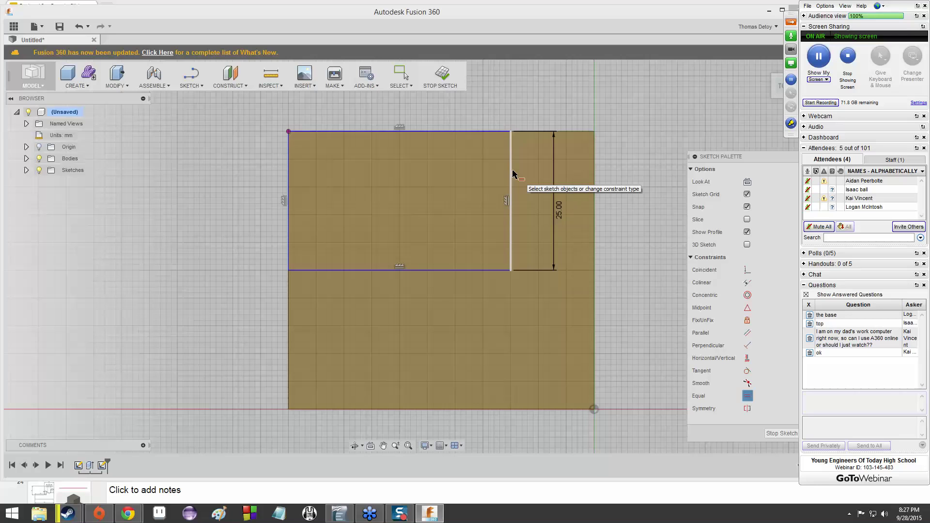
left_click(511, 174)
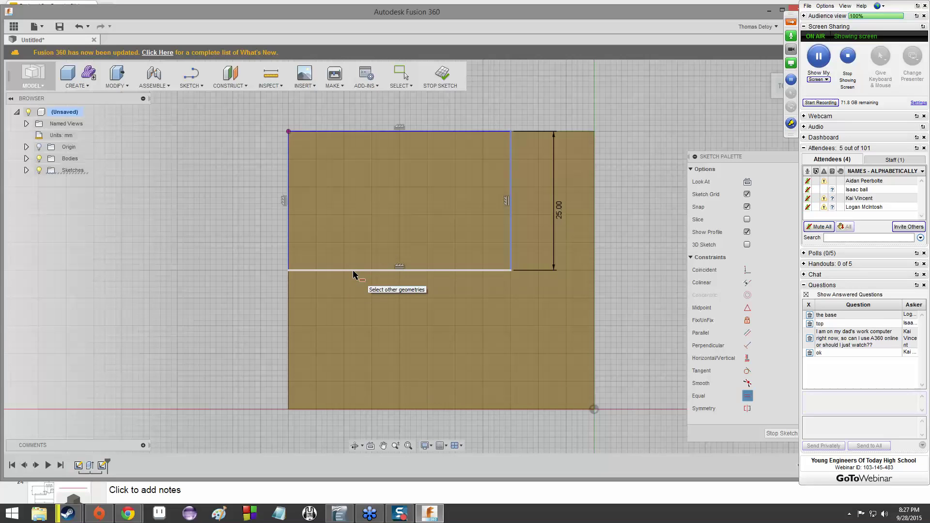
left_click(354, 271)
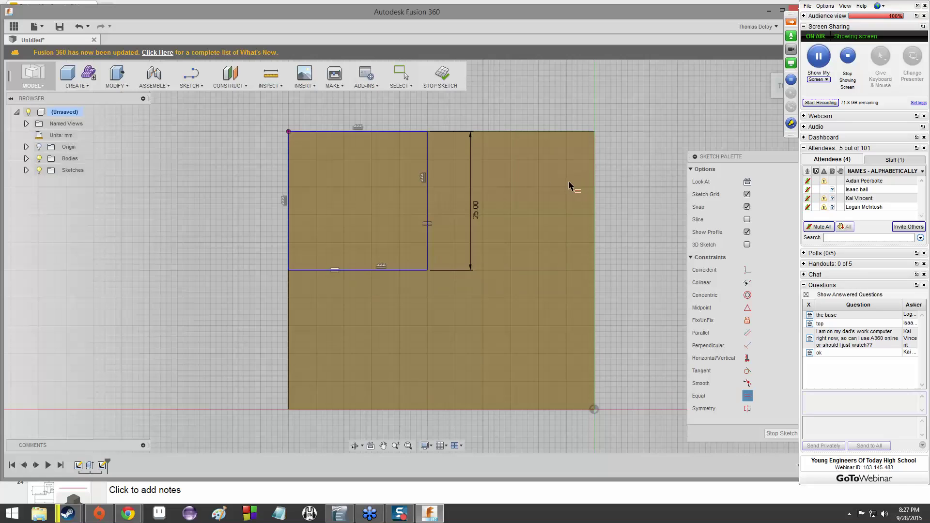
key("Escape")
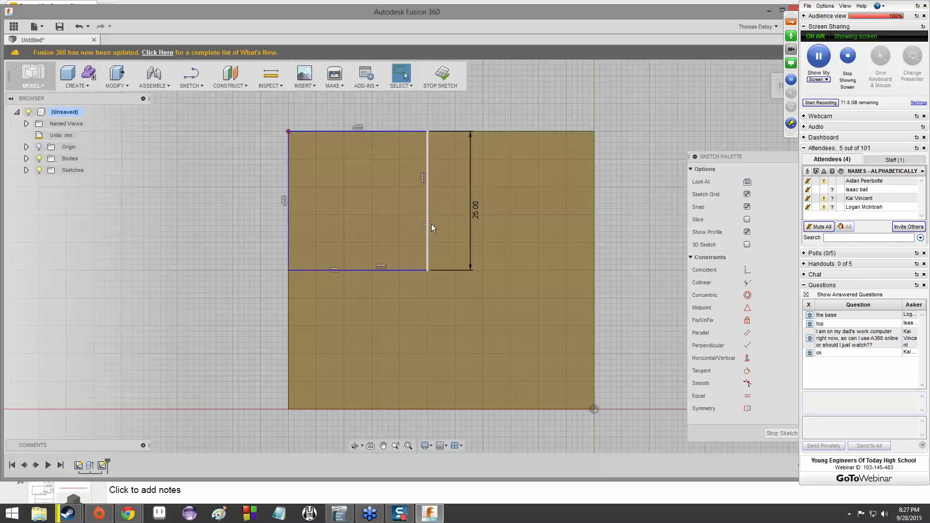
left_click(339, 269)
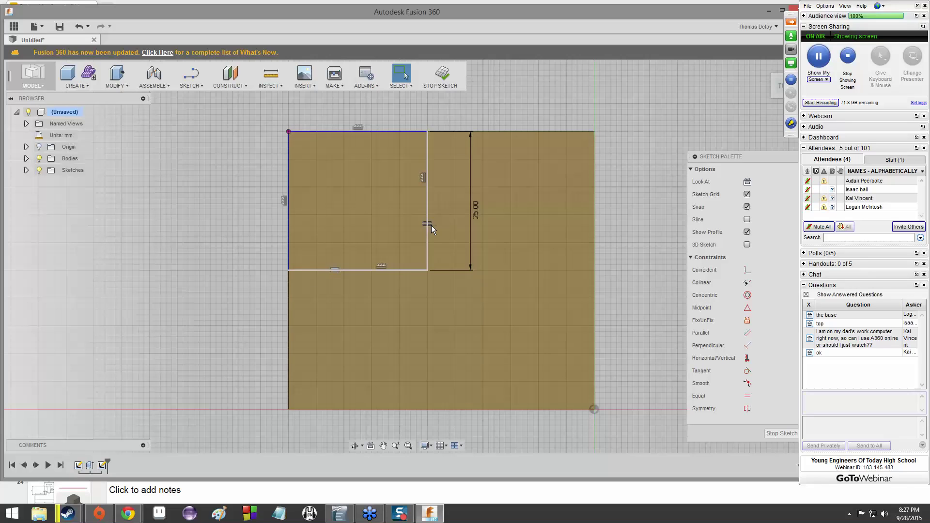
left_click(327, 269)
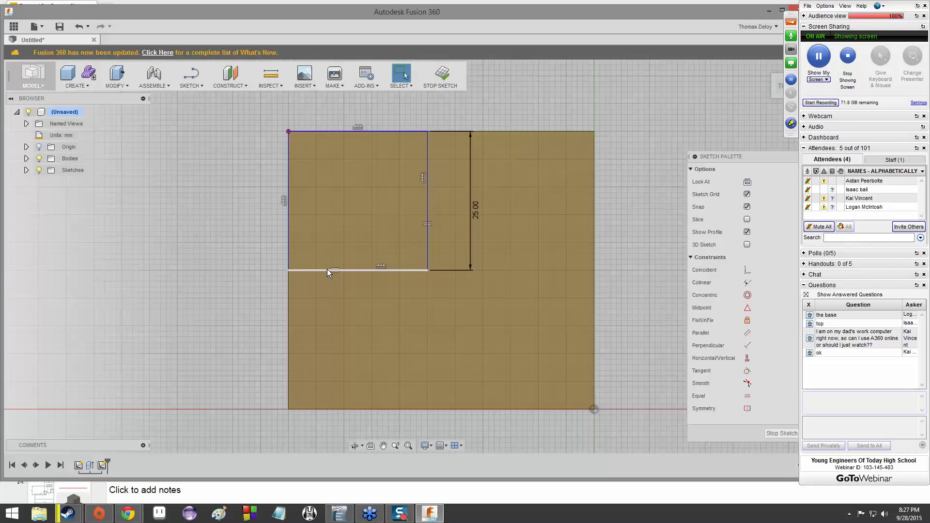
left_click(417, 230)
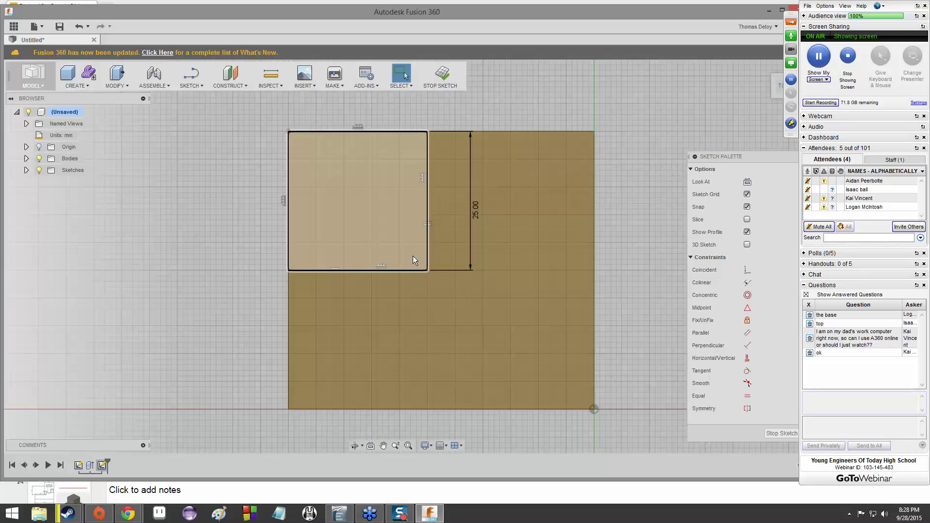
Step: Switch to Google Slides and review slides 20 and 21 on the sketch dimension and the constraints in the sketch palette
left_click(127, 513)
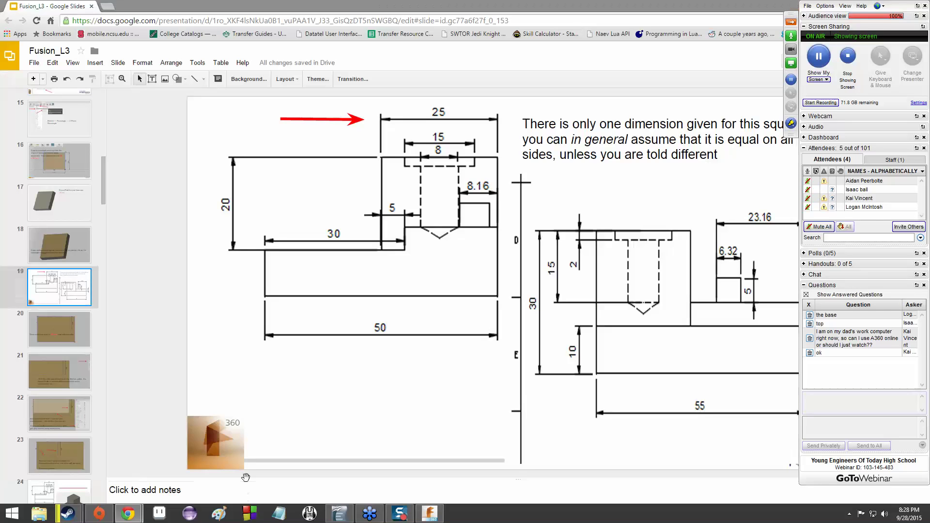
left_click(59, 339)
left_click(59, 377)
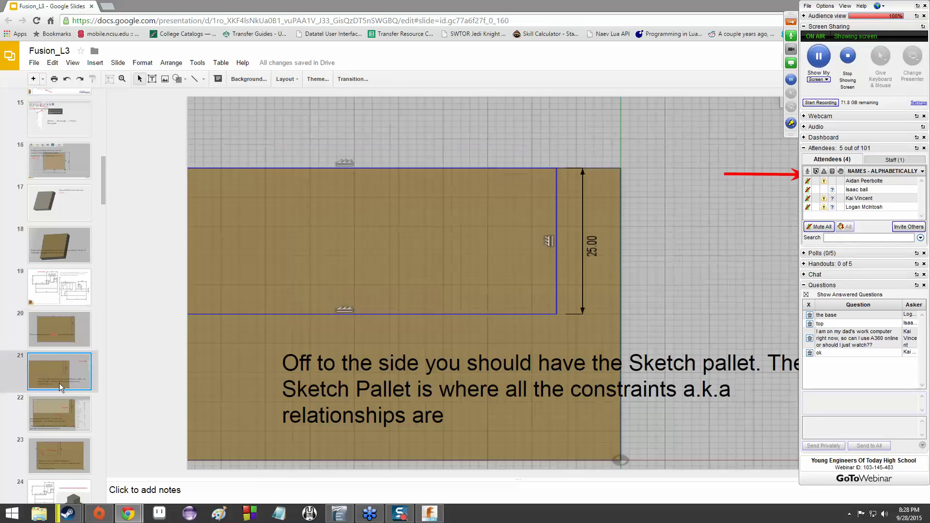
Step: Advance through the lesson slides to slide 24 and read its Press/Pull instruction for the square block
key("Down")
key("Down")
key("Down")
key("Down")
key("Up")
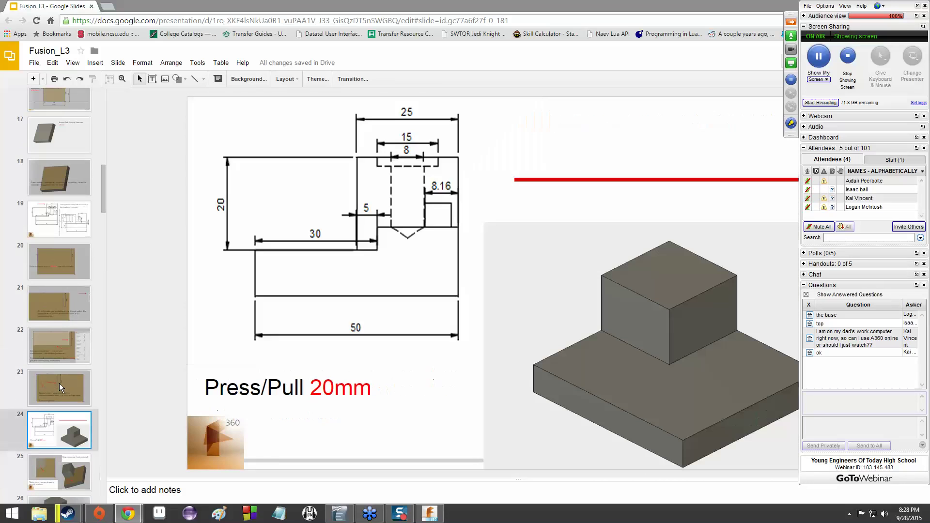
Step: Switch to Fusion 360, Press/Pull the 25 mm square profile 20 mm outward from the base's top face, and inspect the block from several angles
key("alt+Tab")
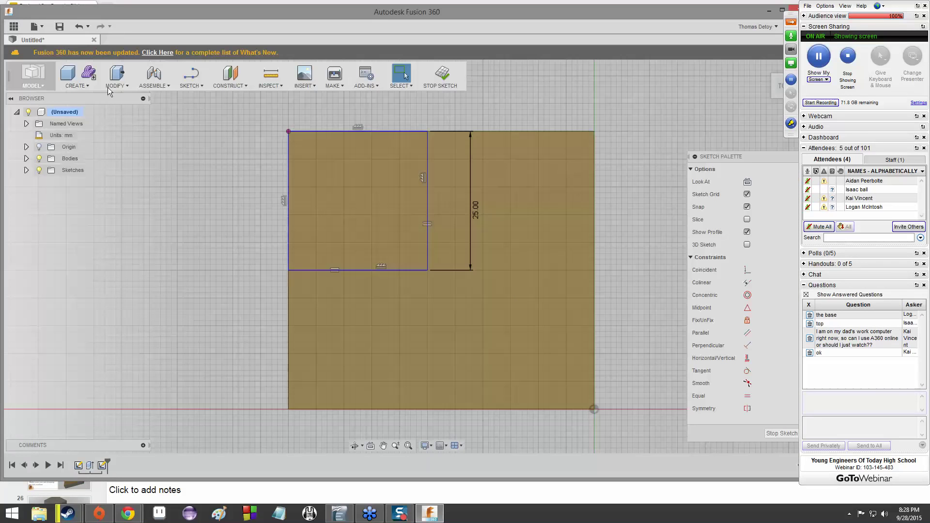
left_click(107, 76)
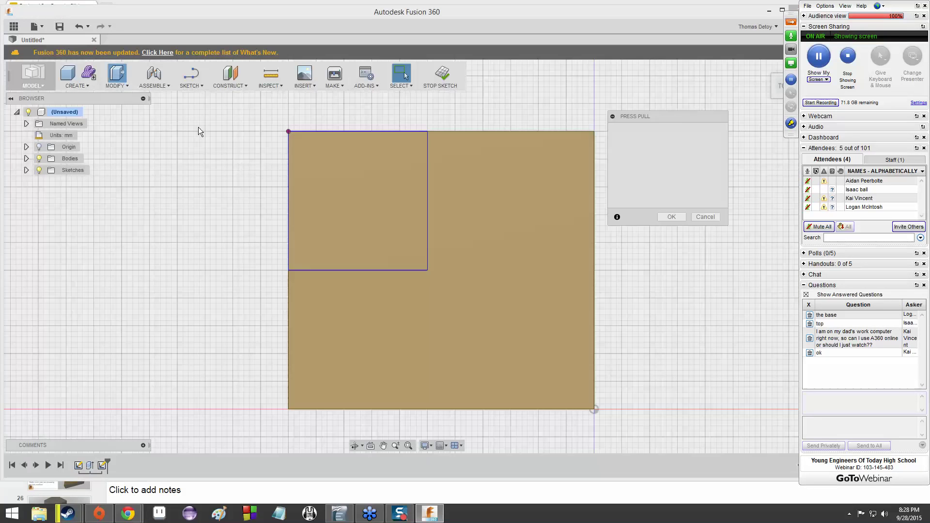
left_click(356, 195)
left_click(655, 142)
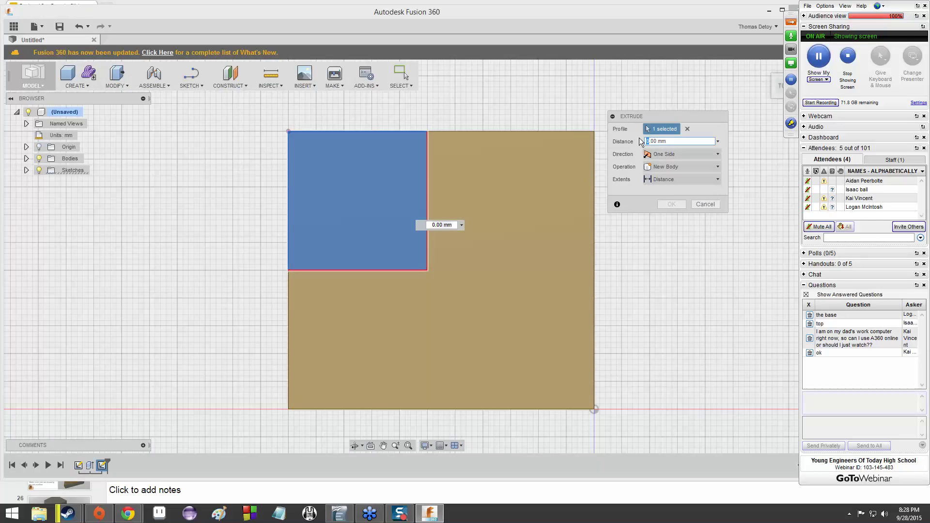
type("-10")
left_click(680, 217)
middle_click_drag(603, 306, 557, 297, "shift")
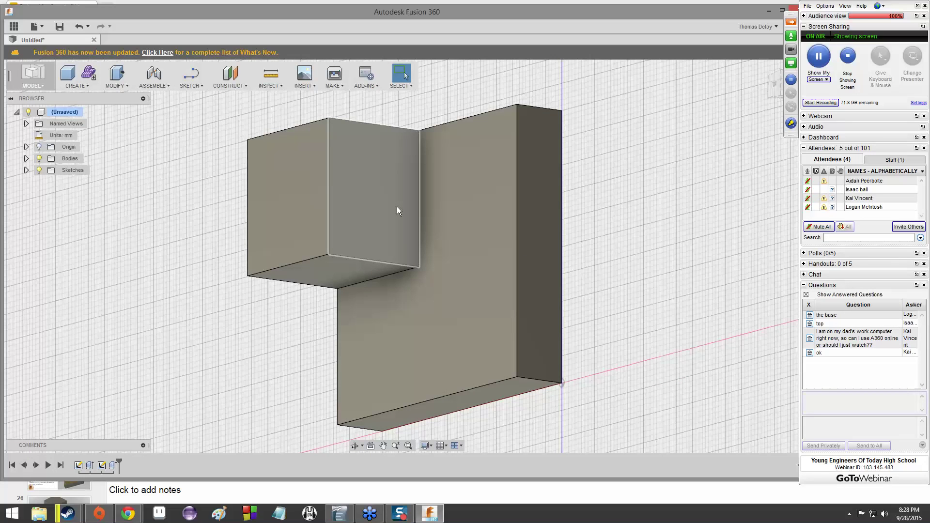
middle_click_drag(379, 206, 412, 260, "shift")
Step: Switch to Google Slides and review slide 9's isometric view, slide 19's dimensions, and slides 24 and 25 on the block and final rectangle
key("alt+Tab")
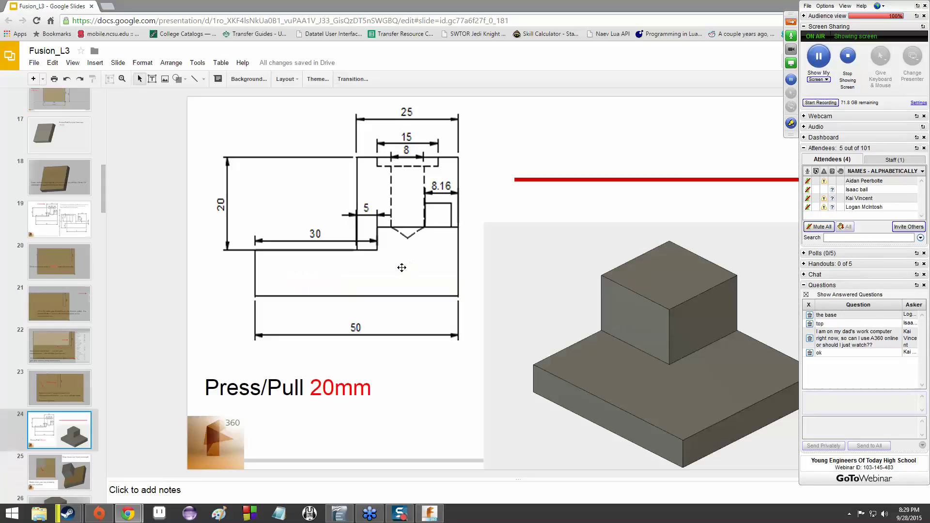
scroll(64, 262, "up", 10)
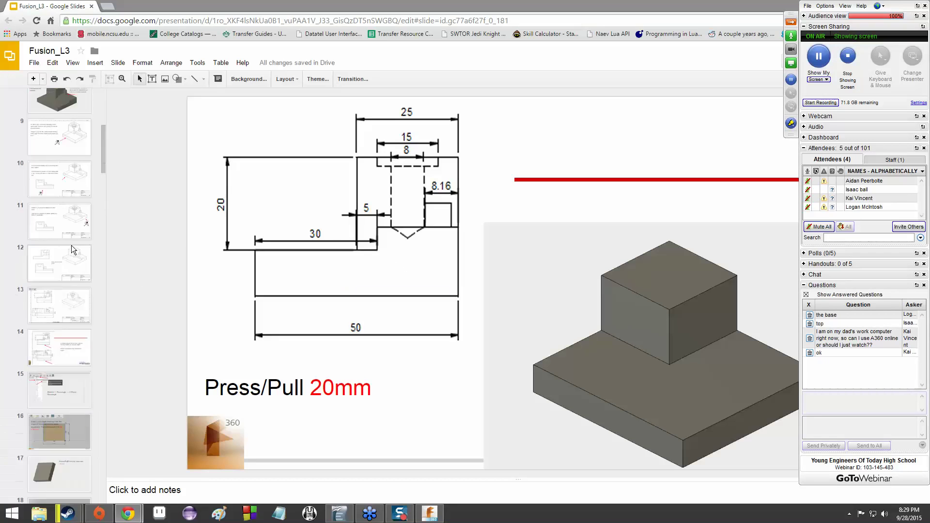
left_click(65, 283)
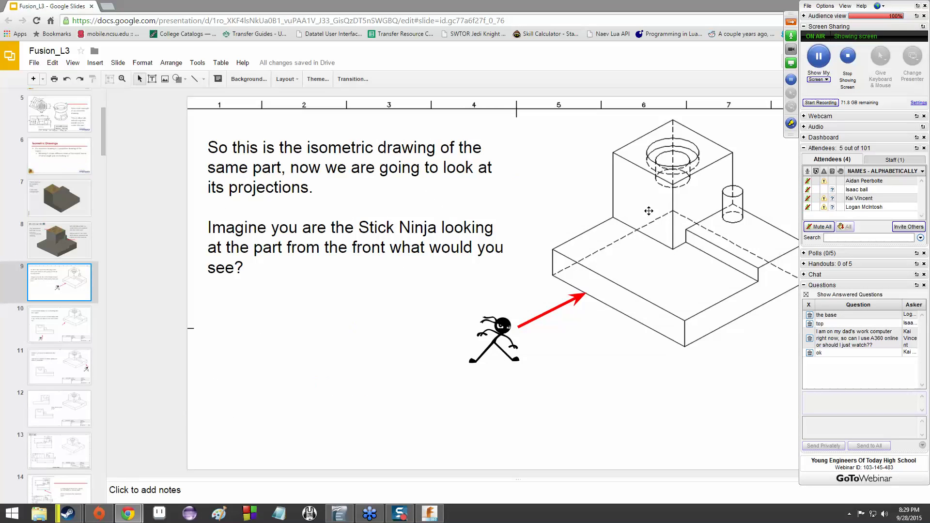
scroll(29, 349, "down", 7)
left_click(43, 358)
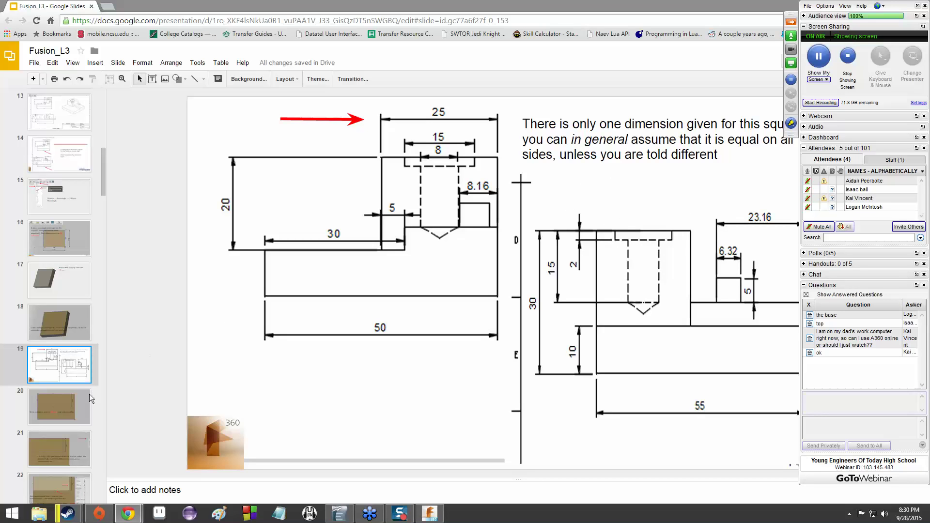
scroll(68, 361, "down", 4)
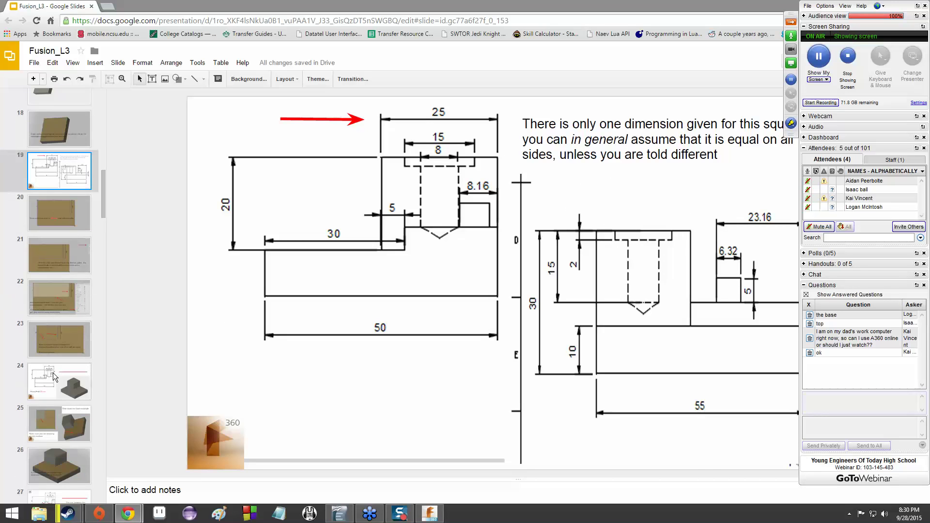
left_click(53, 372)
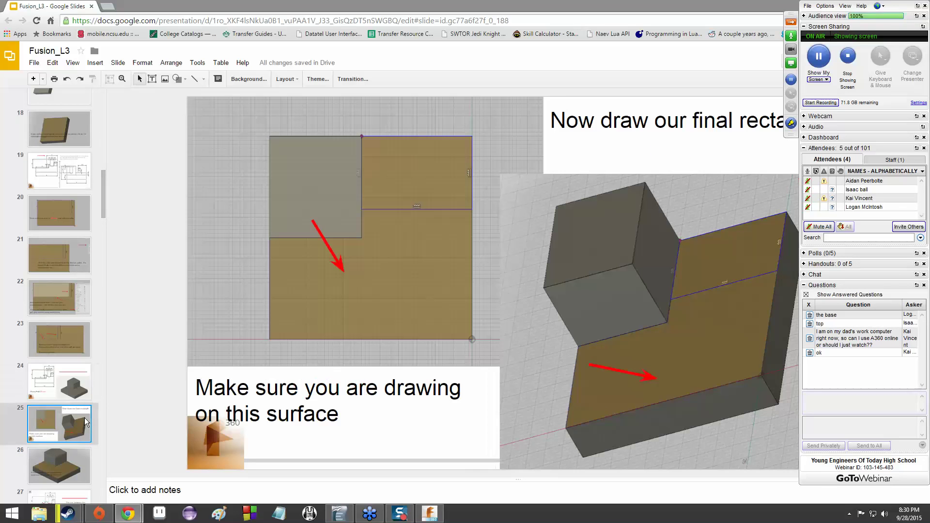
left_click(84, 418)
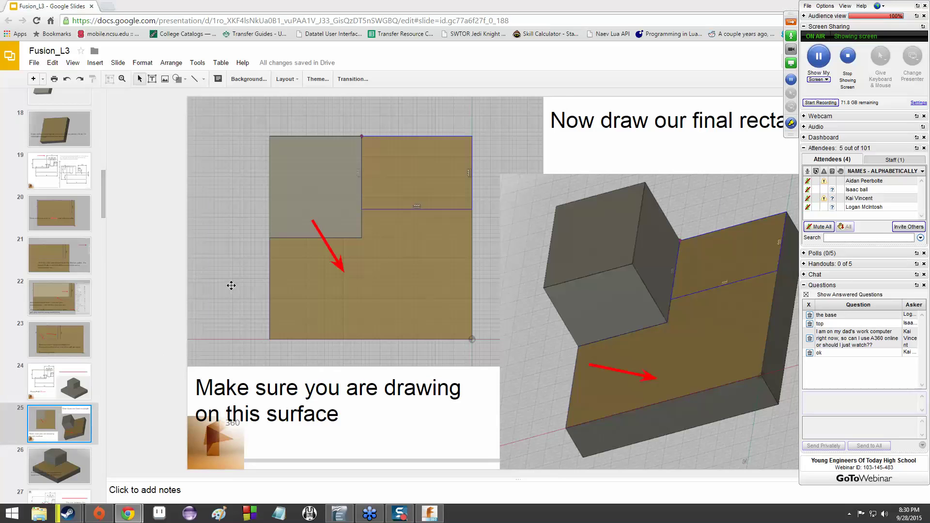
Step: Return to Fusion 360 and sketch a 2-point rectangle on the base's top face, from the block's upper-right corner to the base's right edge
key("alt+Tab")
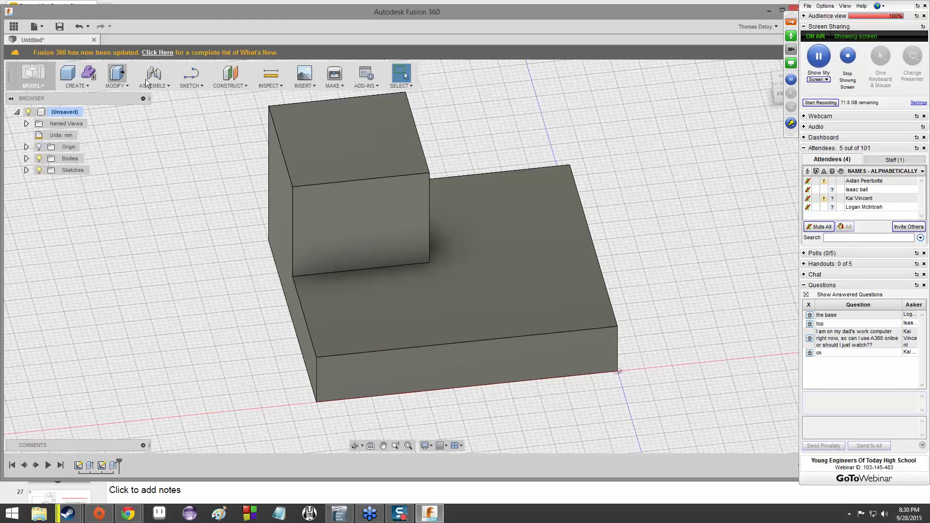
left_click(197, 86)
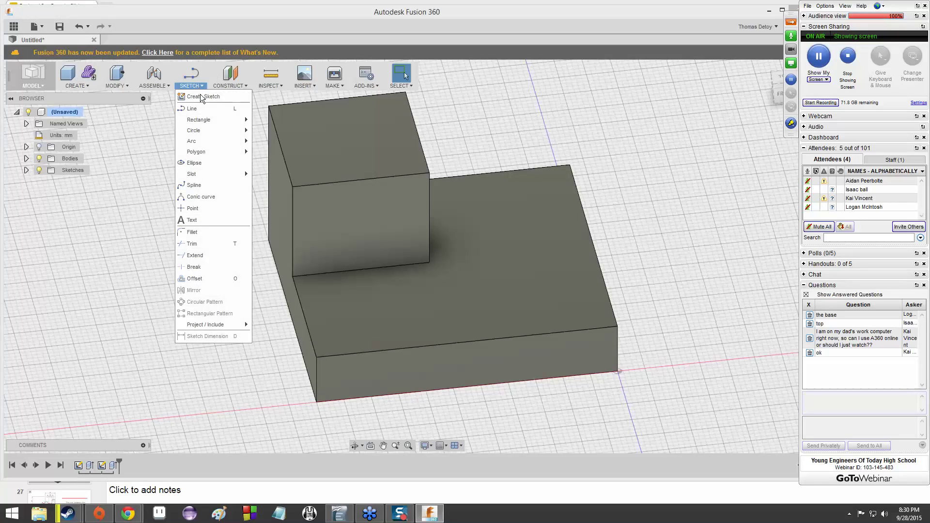
mouse_move(204, 121)
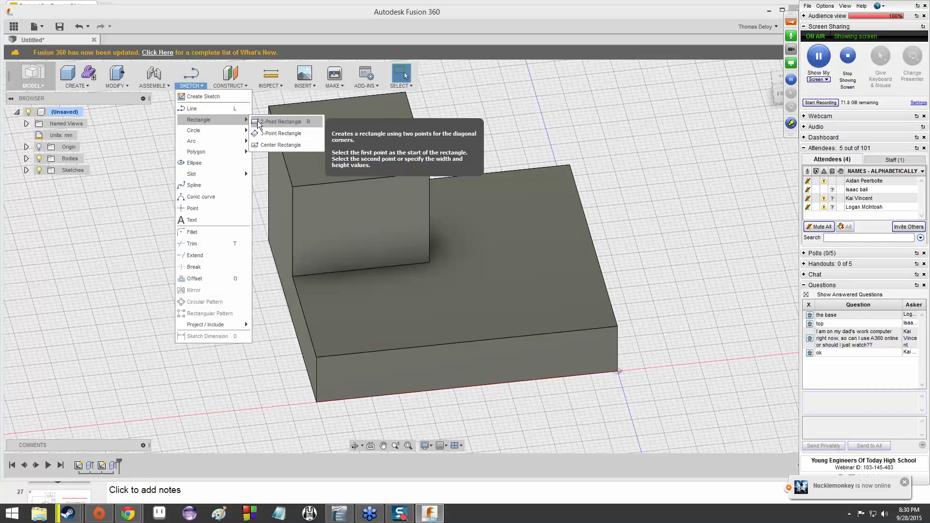
left_click(280, 122)
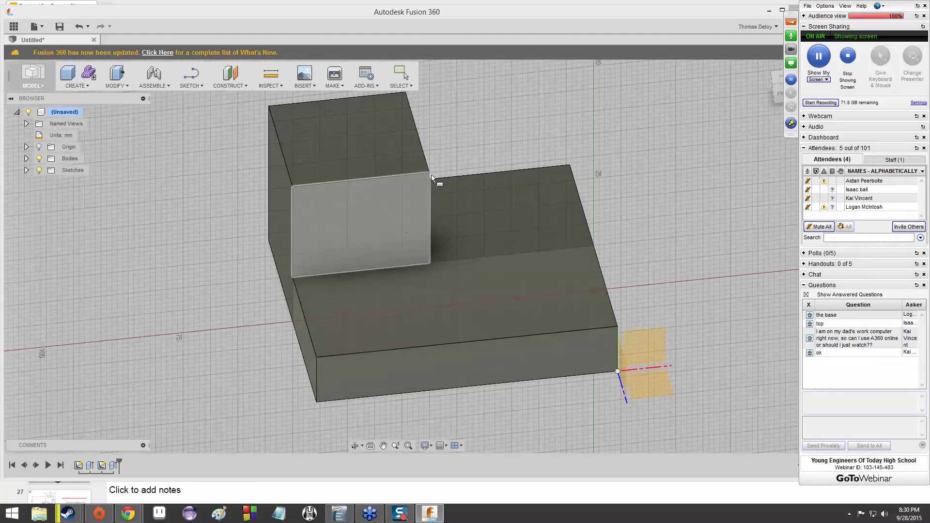
left_click(276, 226)
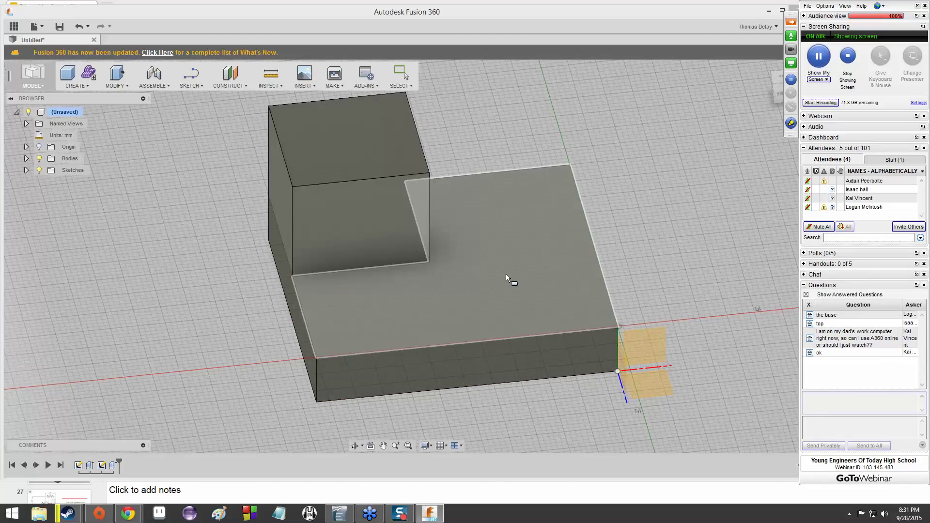
left_click(483, 251)
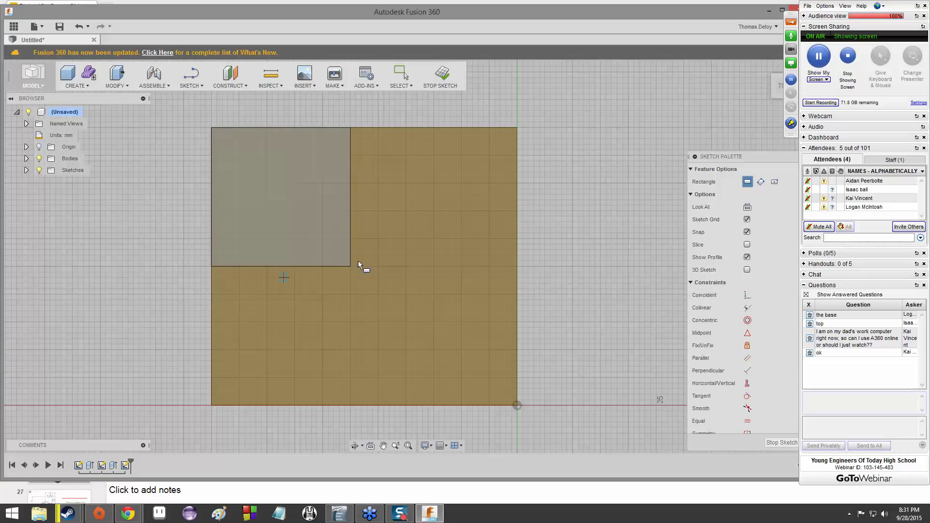
left_click(351, 127)
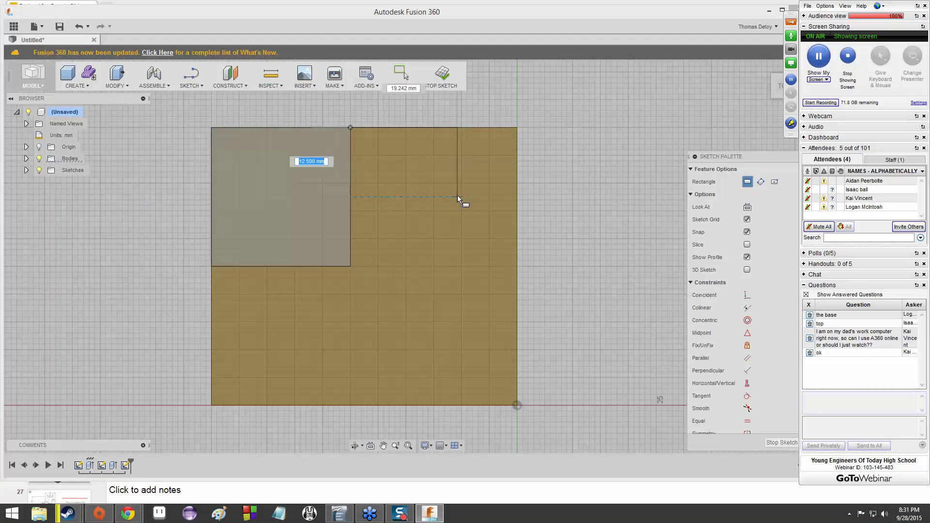
left_click(516, 253)
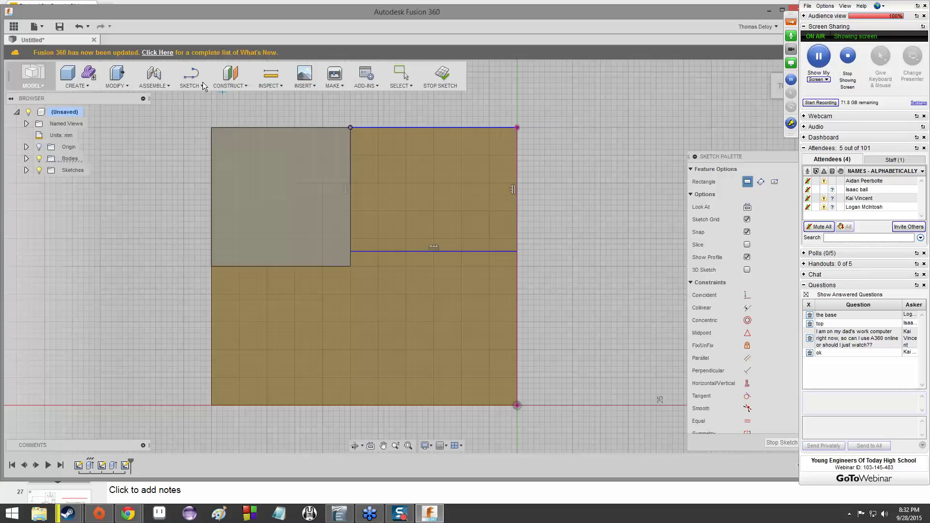
key("Escape")
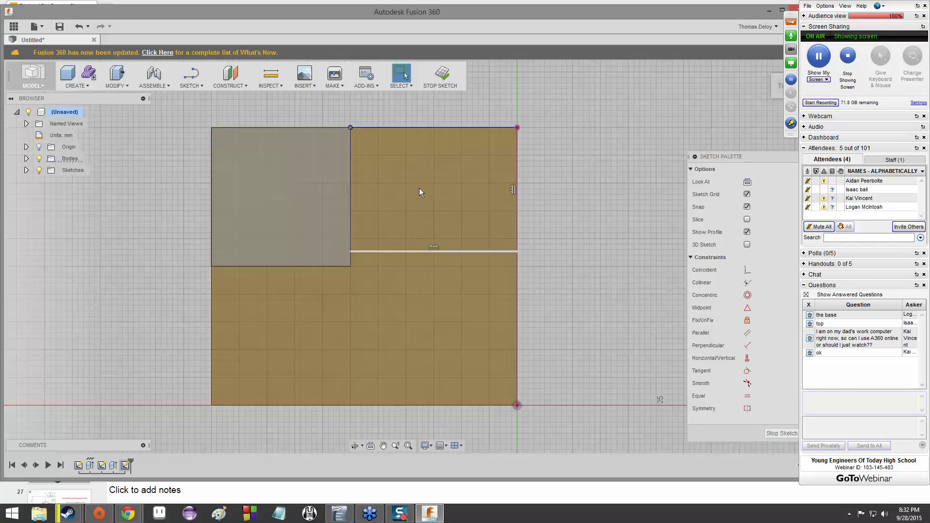
Step: Select the new rectangle's profile and the remaining base profile in turn to examine the separate closed regions
left_click(432, 210)
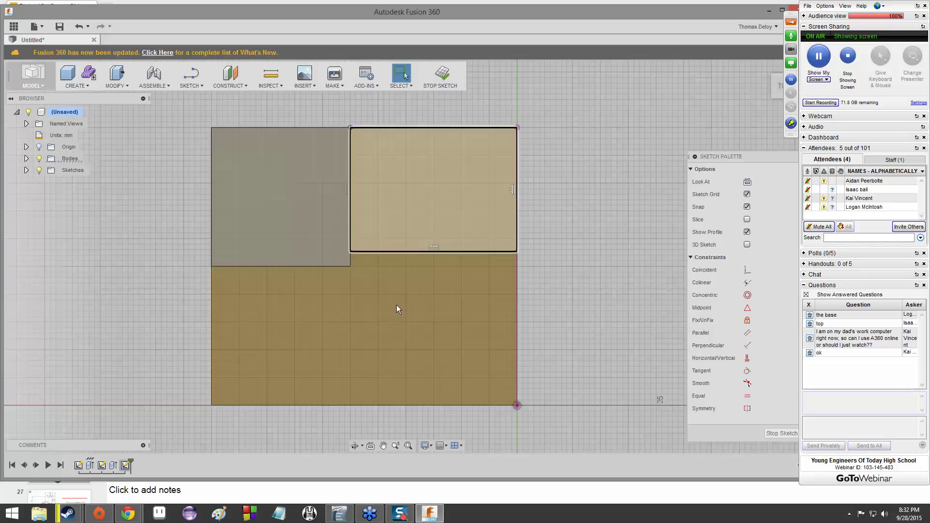
left_click(419, 284)
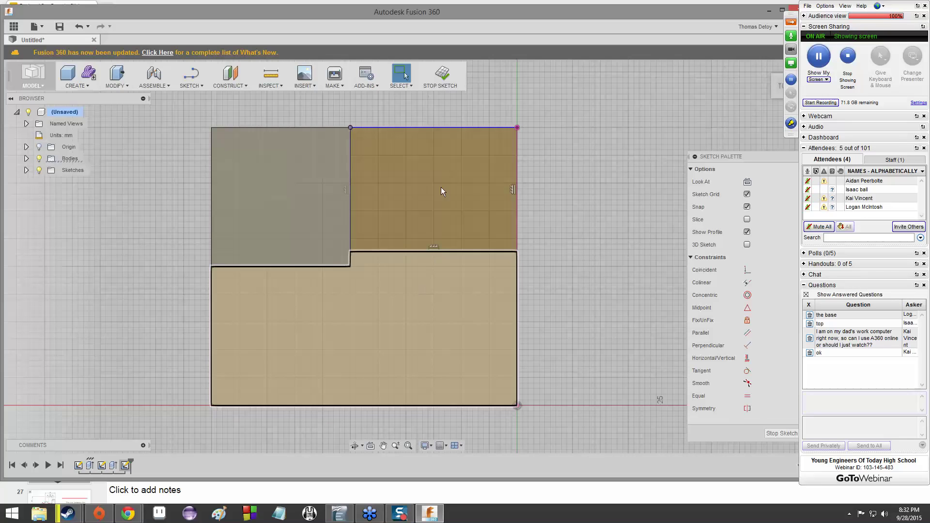
left_click(441, 190)
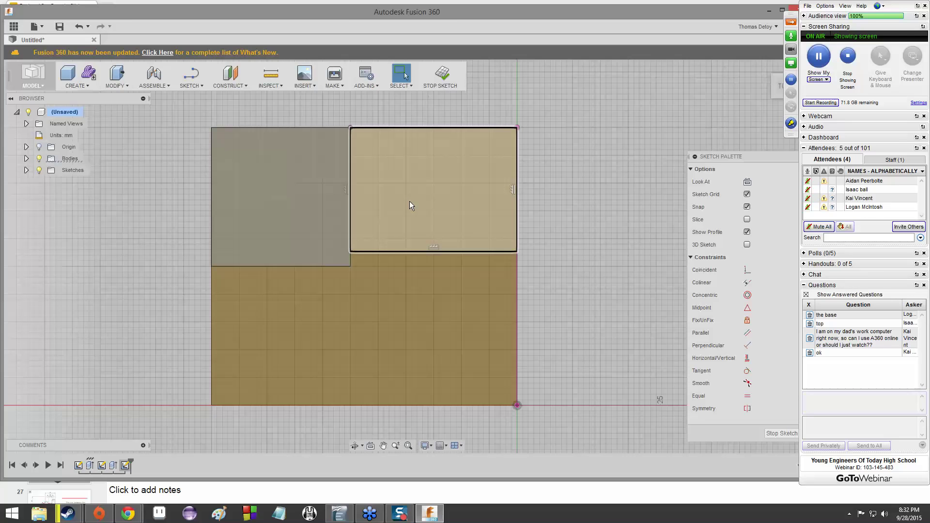
Step: Switch to Google Slides and review slides 26 and 27 on which single dimension the final rectangle needs
left_click(237, 2)
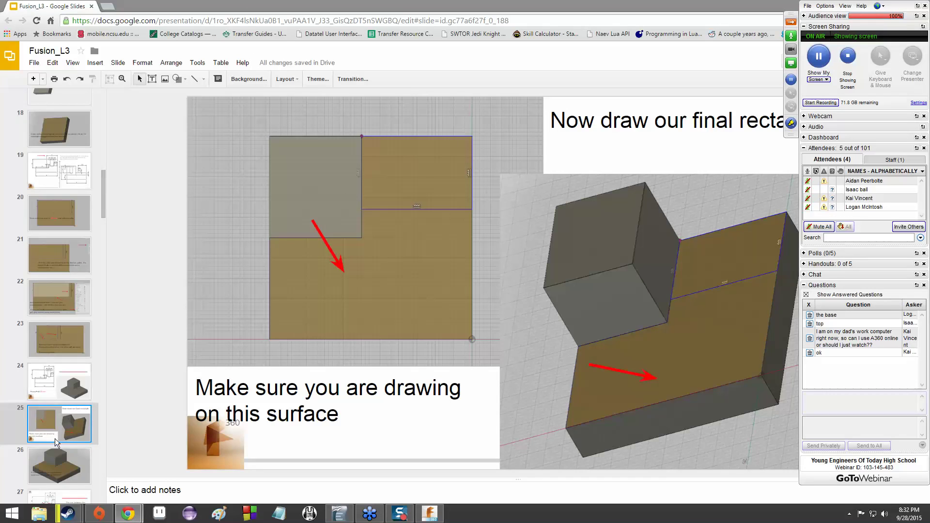
scroll(54, 437, "down", 2)
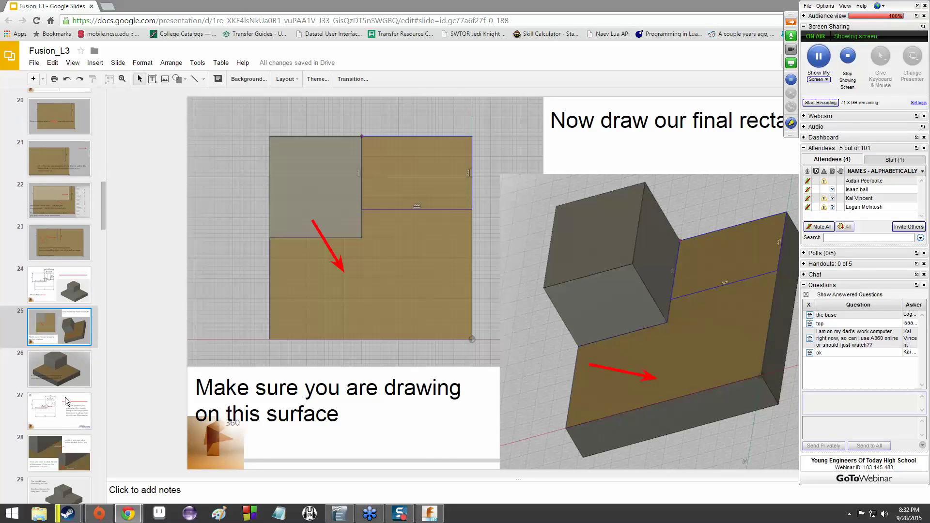
left_click(65, 375)
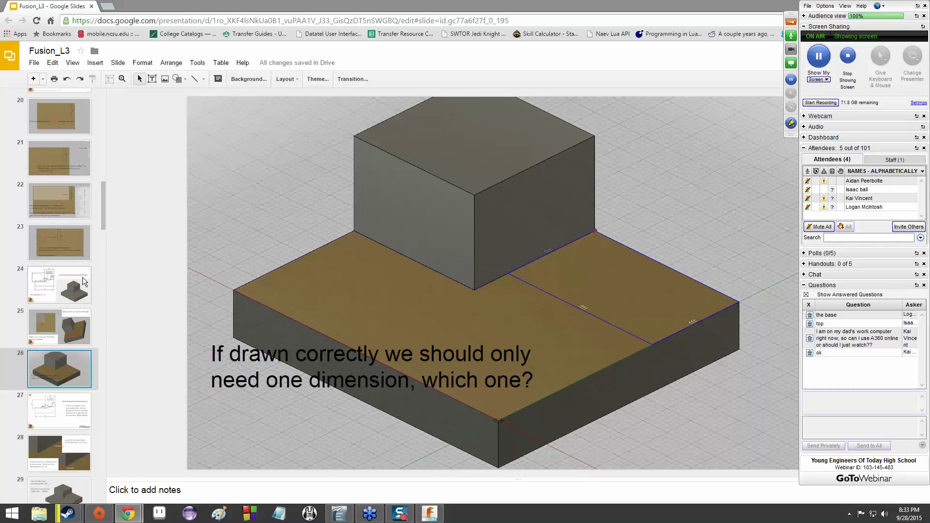
left_click(62, 407)
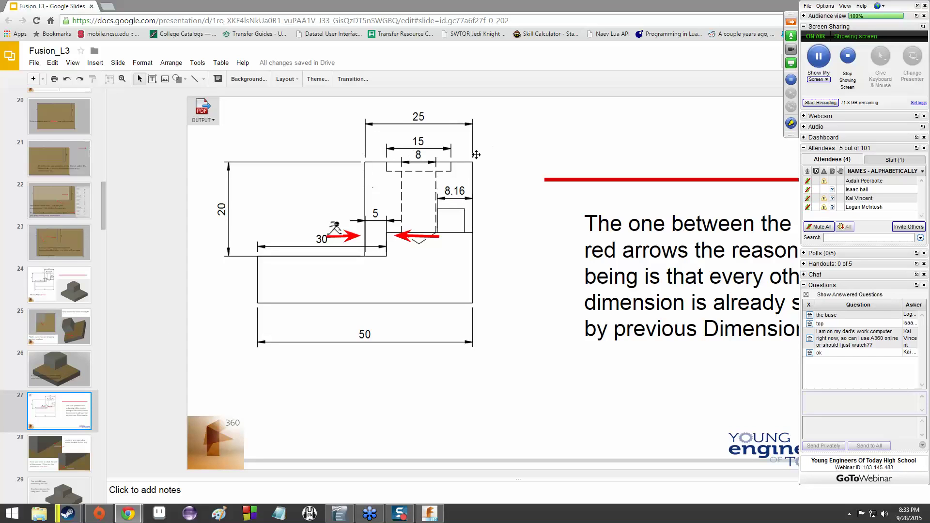
Step: Return to Fusion 360 and dimension the gap between the block's lower-right corner and the rectangle's lower edge to 5 mm
left_click(429, 514)
scroll(374, 241, "up", 5)
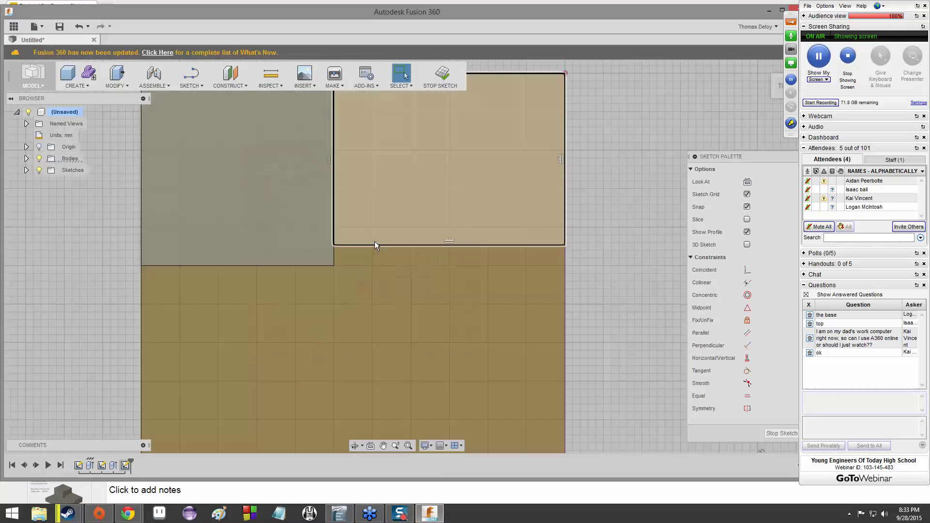
scroll(417, 247, "down", 3)
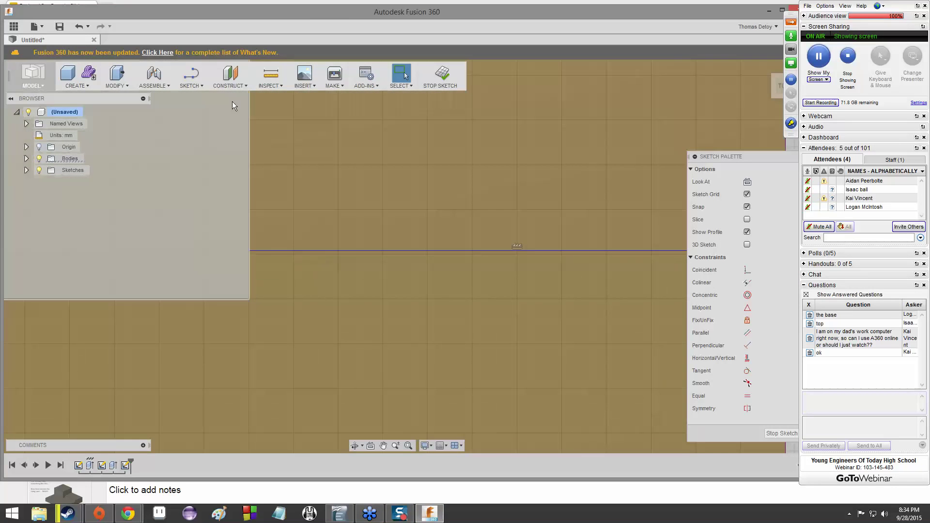
scroll(388, 228, "up", 1)
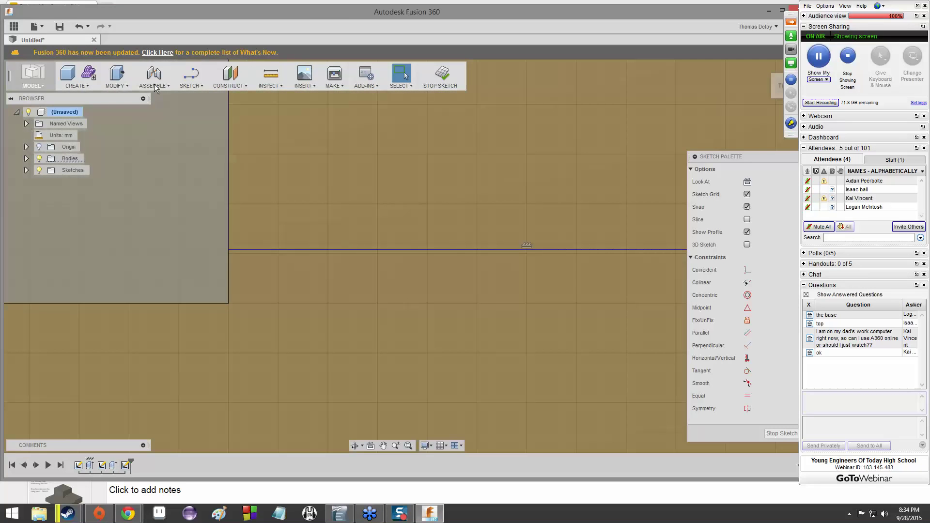
left_click(196, 85)
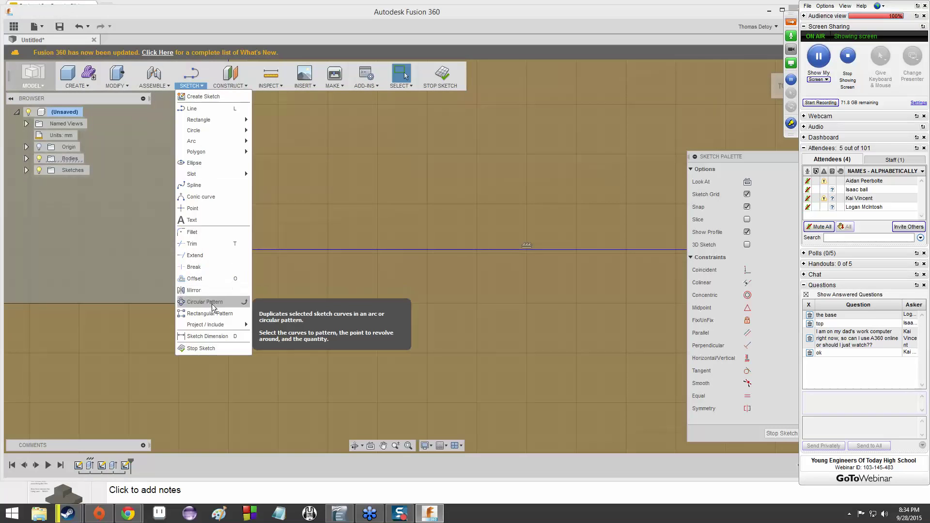
left_click(213, 335)
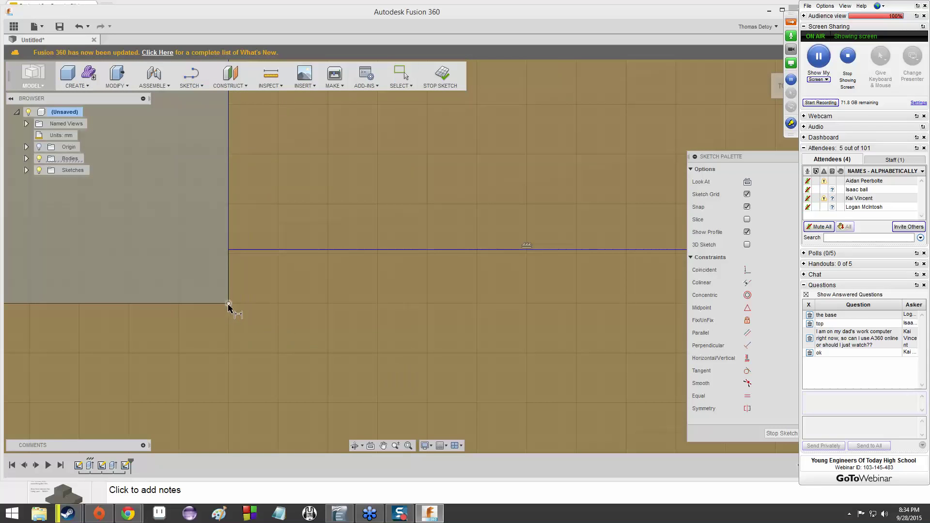
middle_click_drag(462, 213, 447, 202, "shift")
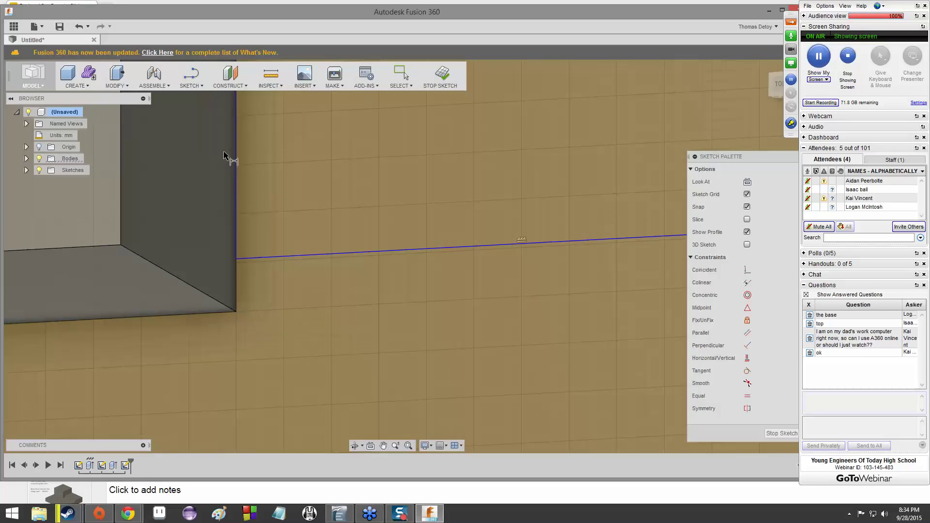
left_click(235, 312)
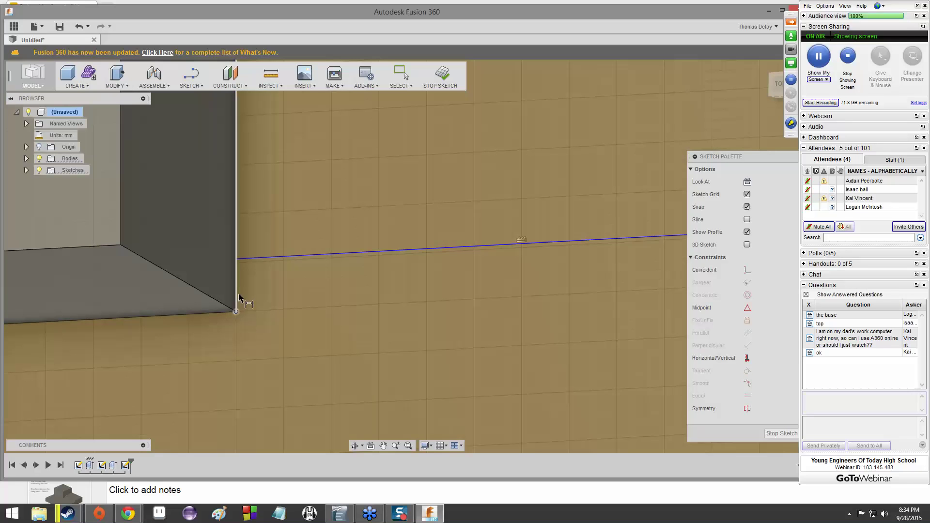
left_click(259, 258)
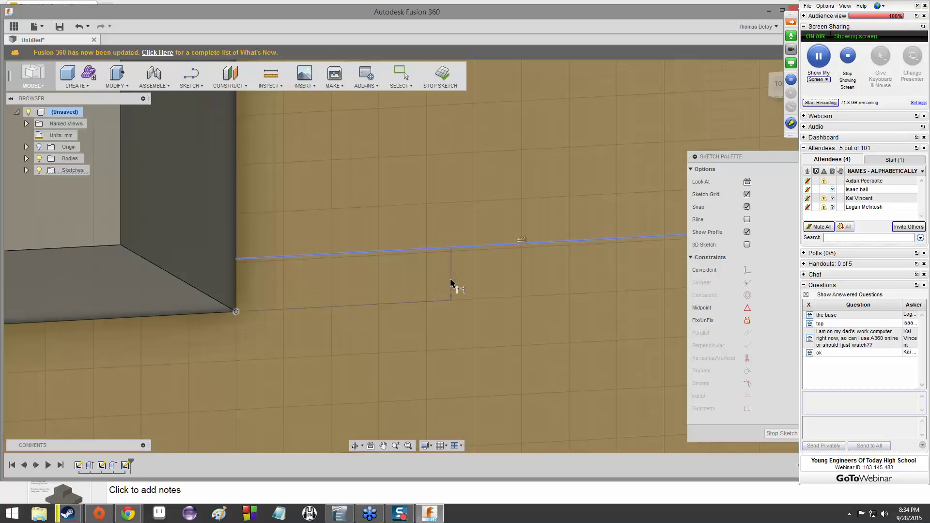
left_click(347, 283)
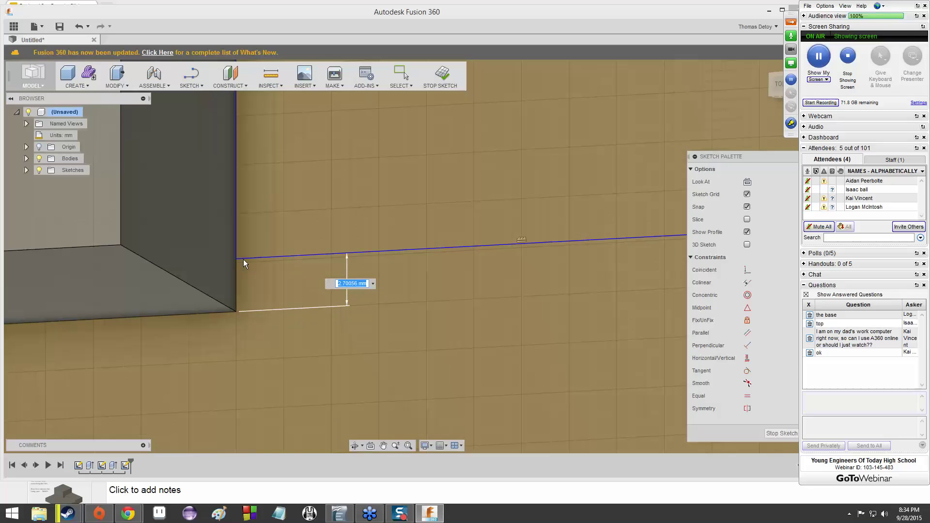
type("5")
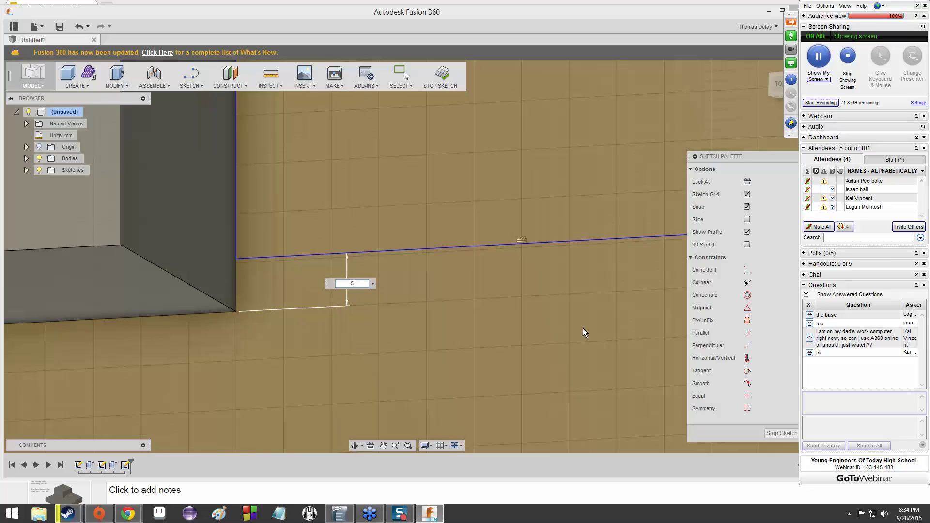
key("Return")
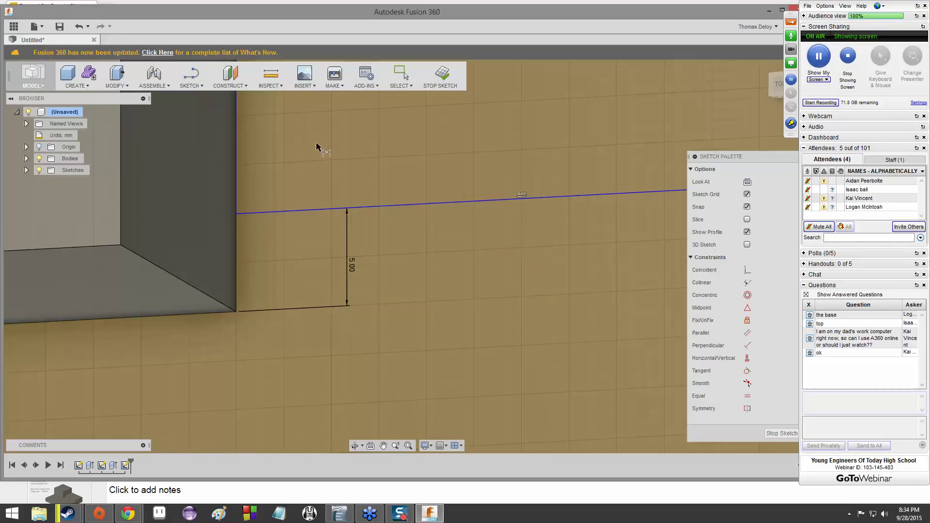
scroll(318, 147, "up", 3)
scroll(321, 211, "down", 5)
scroll(320, 226, "down", 4)
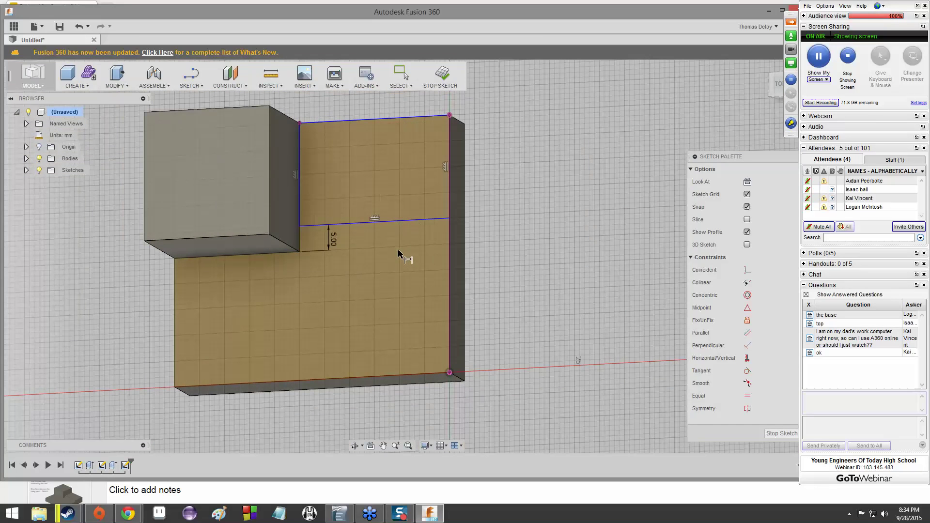
mouse_move(421, 272)
middle_mouse_down("shift")
mouse_move(390, 249)
mouse_move(443, 245)
mouse_move(356, 233)
mouse_move(410, 222)
mouse_move(428, 283)
mouse_move(420, 300)
middle_mouse_up("shift")
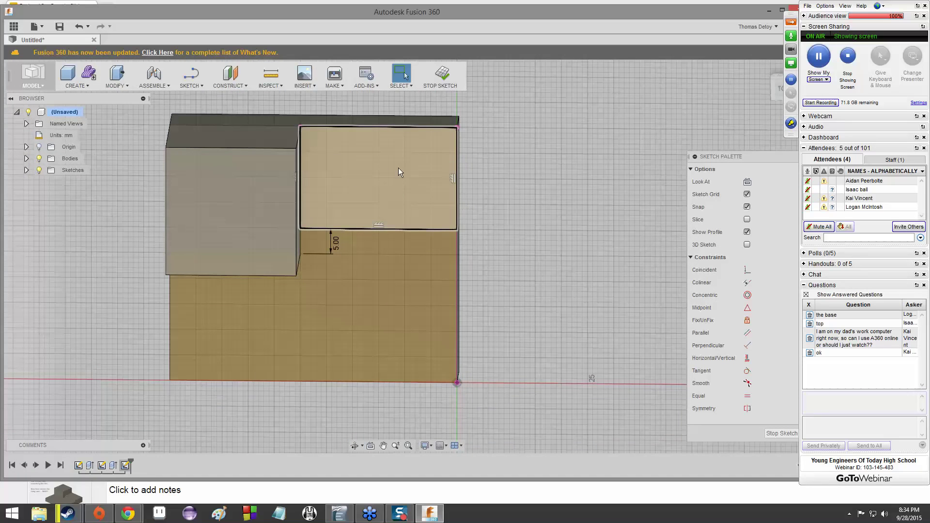
scroll(385, 185, "down", 1)
scroll(385, 185, "up", 3)
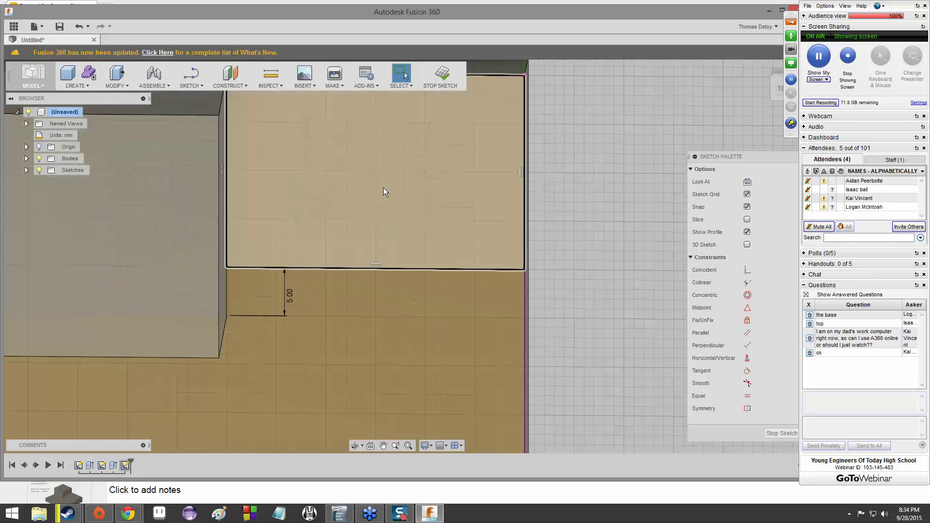
Step: Switch to Google Slides and review slides 24, 25, 30 and 28 on the final rectangle and the part's dimensions
key("alt+Tab")
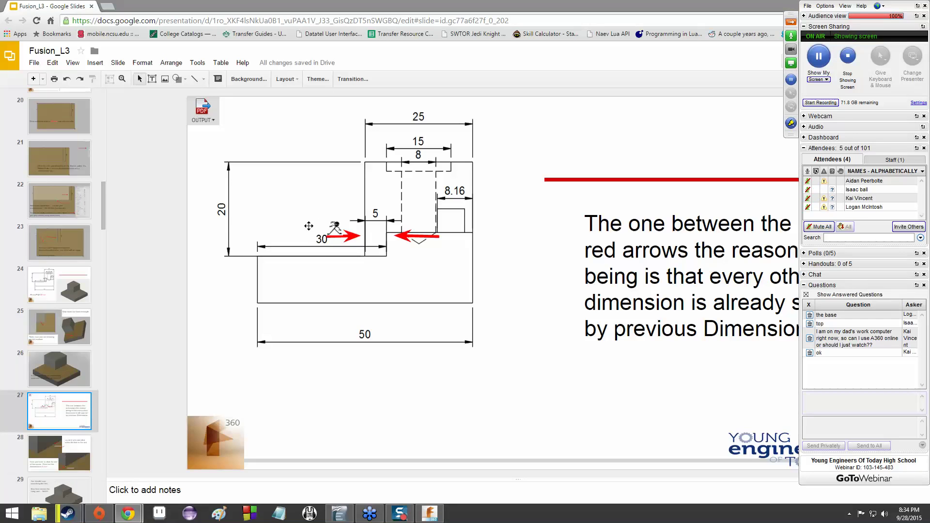
left_click(66, 289)
left_click(66, 336)
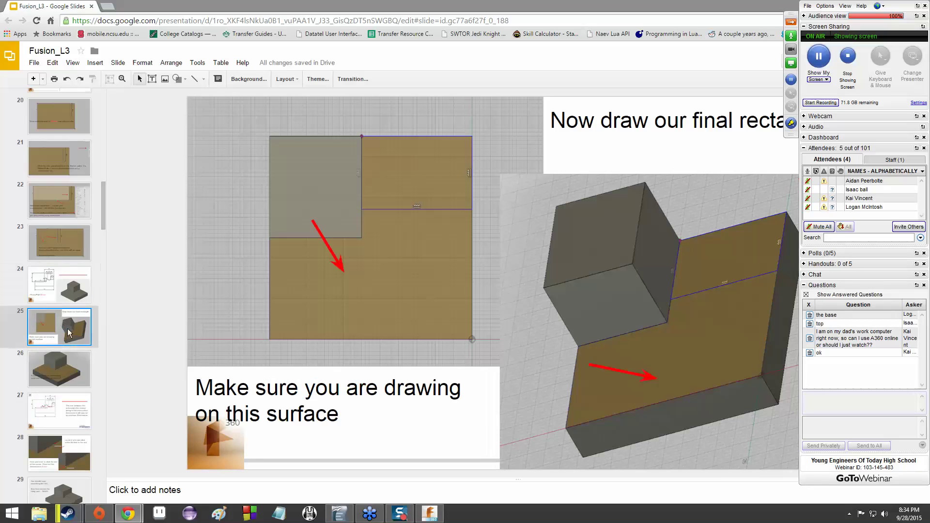
scroll(63, 339, "up", 7)
scroll(61, 343, "down", 10)
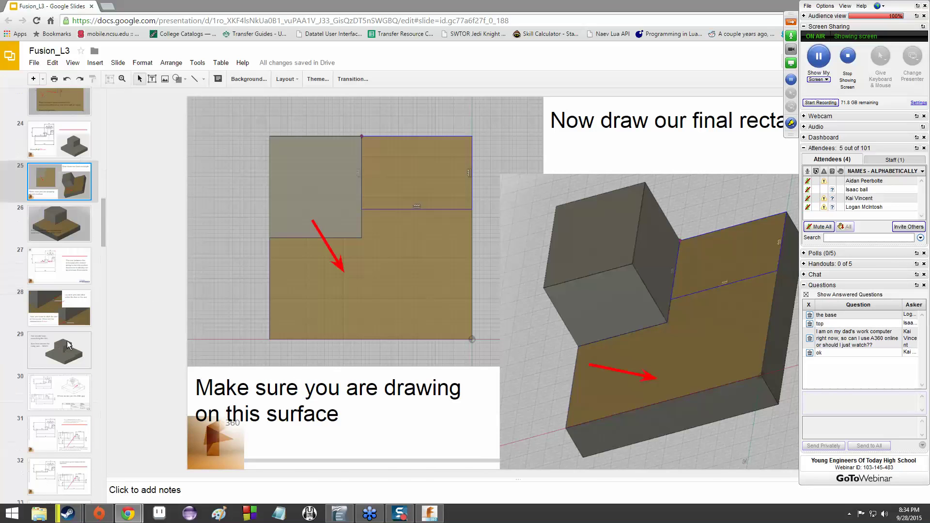
left_click(79, 390)
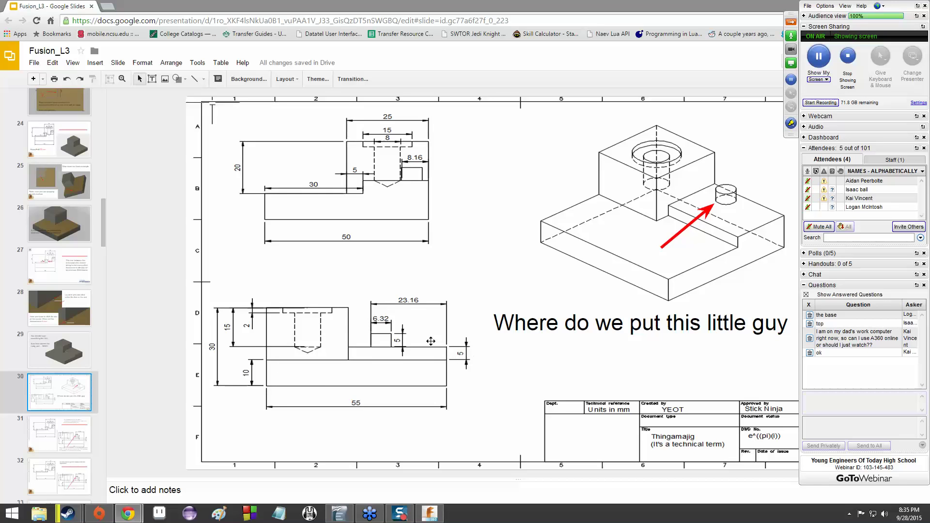
left_click(64, 310)
Step: Return to Fusion 360 and extrude the rectangle beside the block upward from the base with Press Pull
key("alt+Tab")
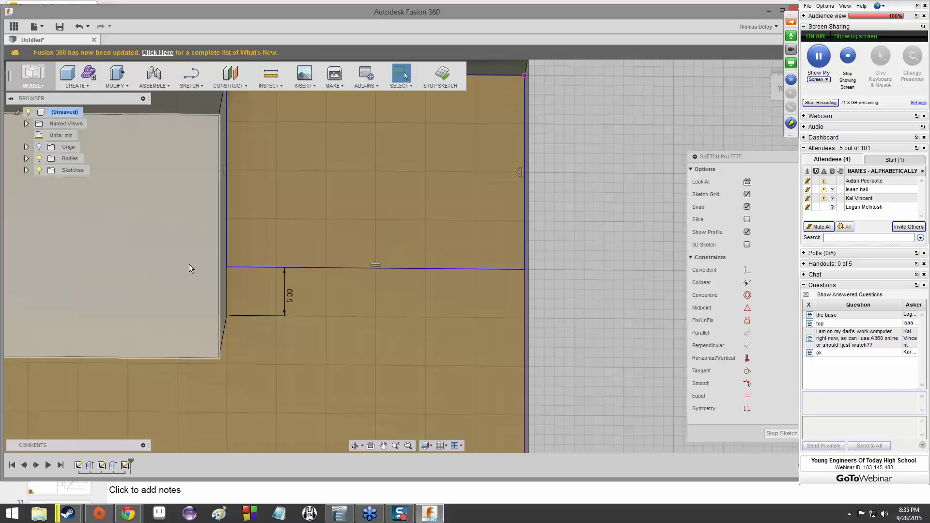
key("q")
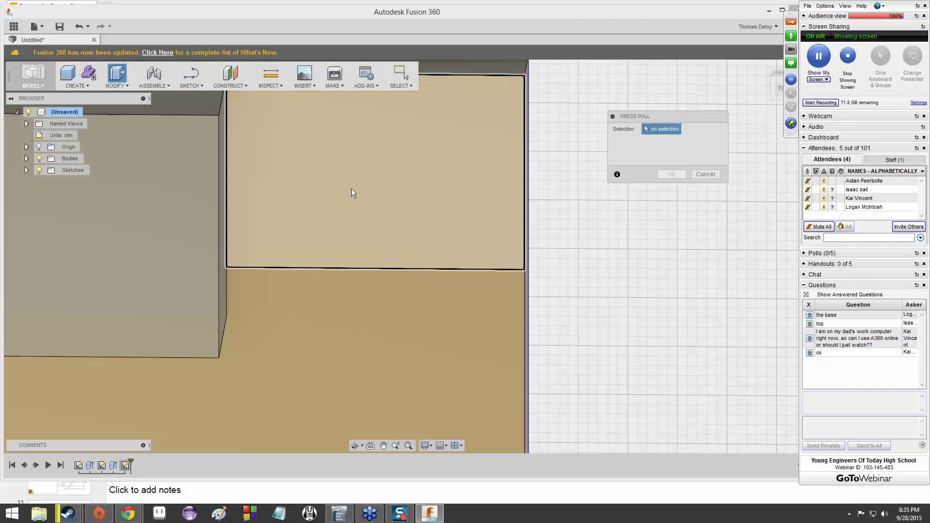
left_click(354, 189)
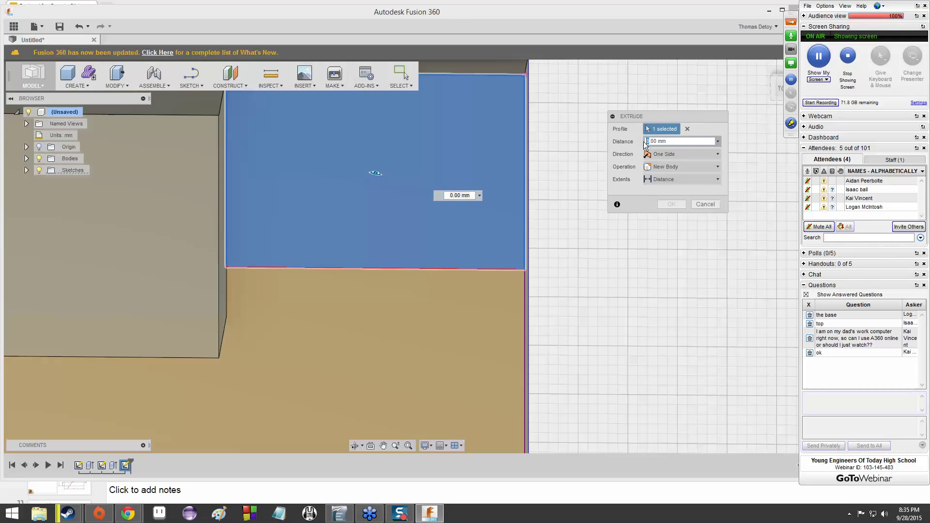
key("Return")
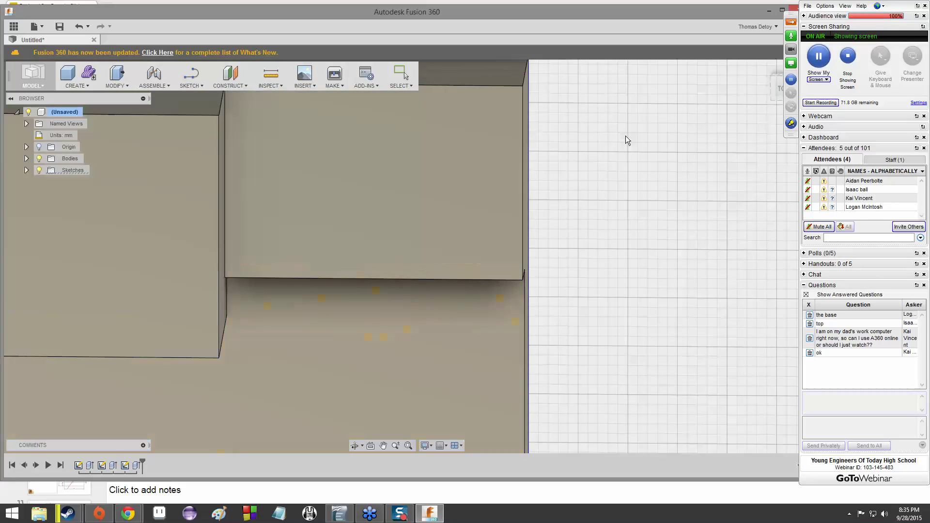
middle_click_drag(596, 292, 431, 297, "shift")
Step: Compare the expected part on slide 29 in Google Slides with the extruded model in Fusion 360
key("alt+Tab")
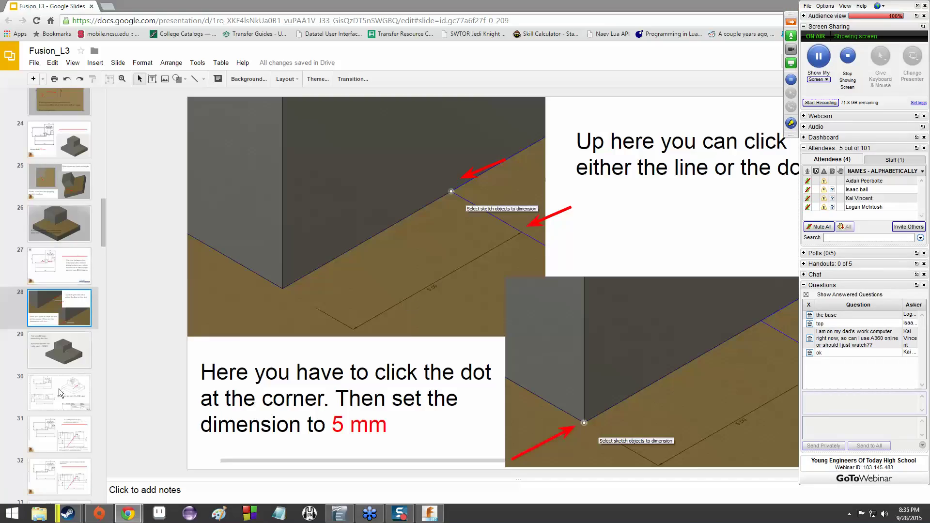
key("Down")
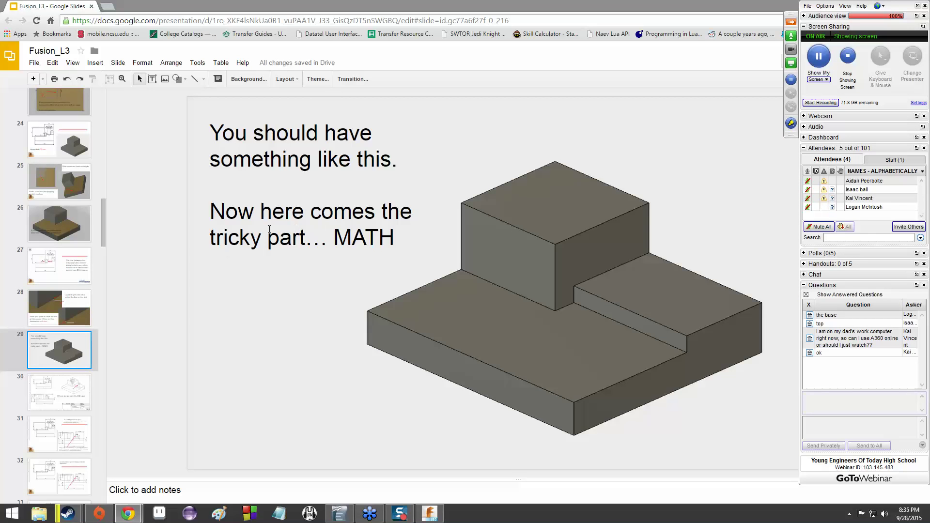
key("alt+Tab")
middle_click_drag(425, 294, 422, 242, "shift")
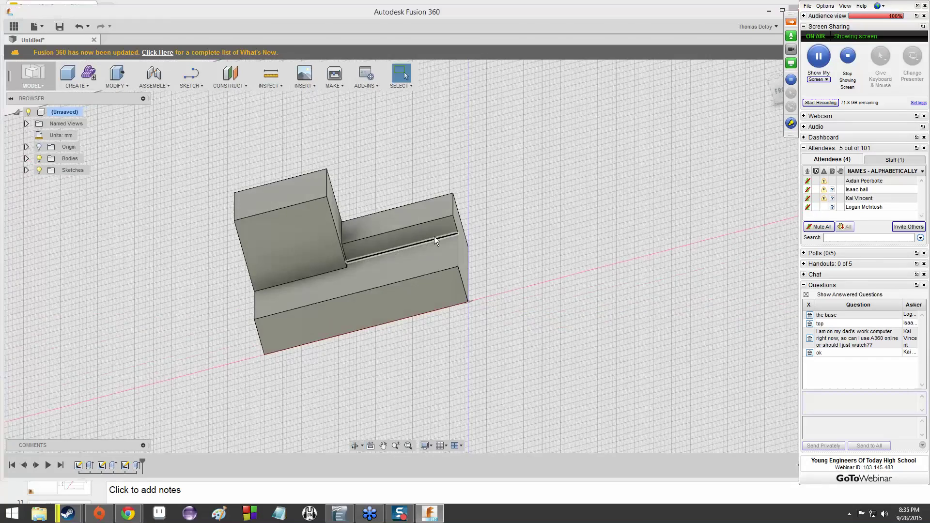
Step: Switch to Google Slides and review slides 30 and 31 on the small cylinder's position and diameter
key("alt+Tab")
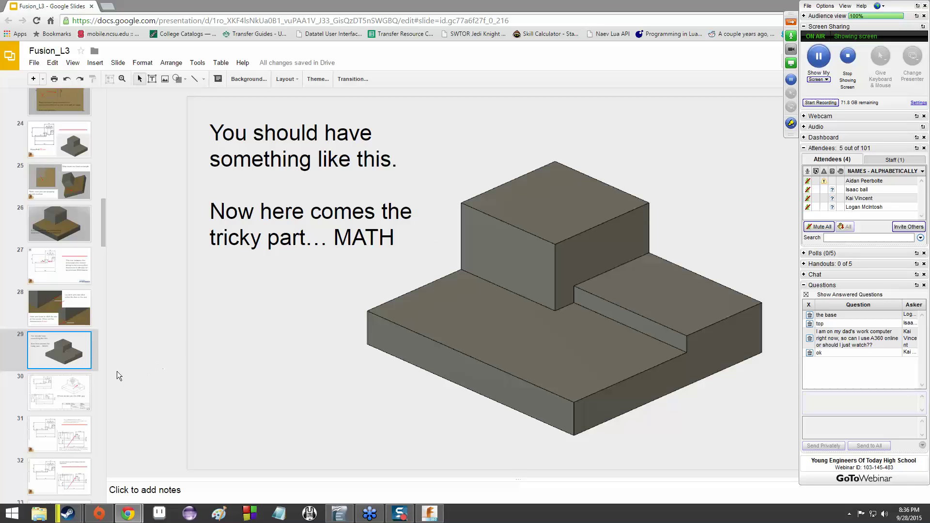
left_click(75, 391)
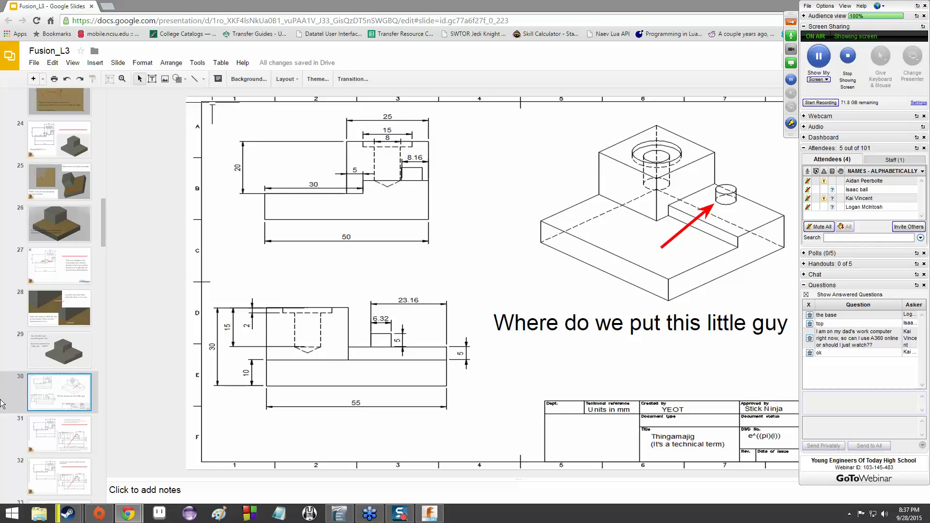
left_click(51, 440)
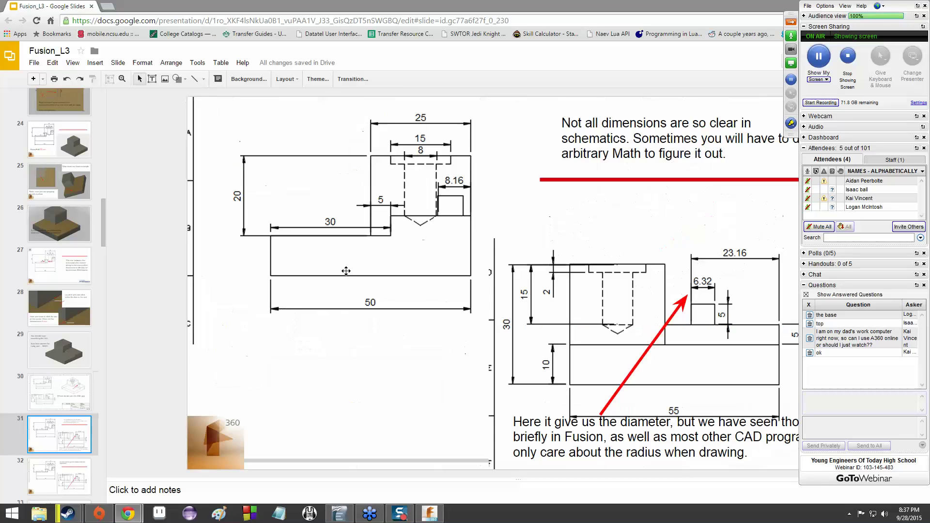
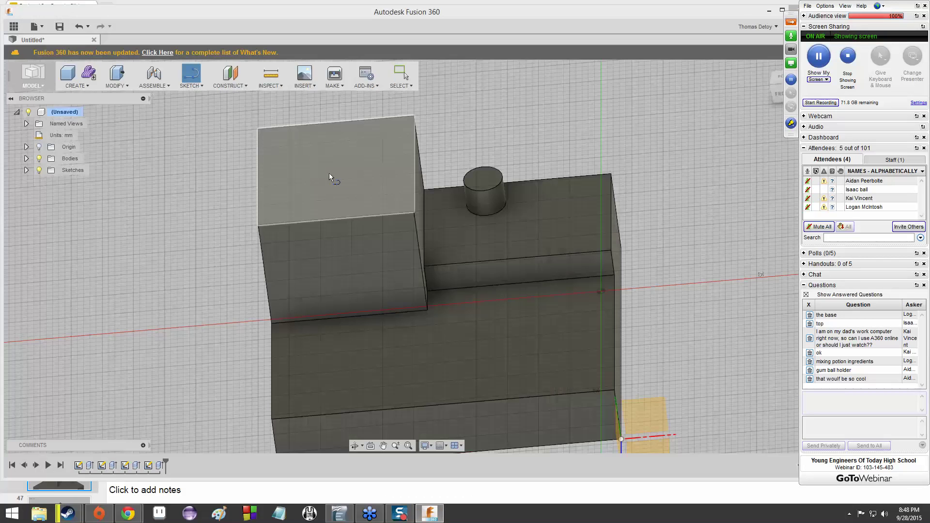
Step: Sketch a diagonal line on the square block's top face in Fusion 360, from its lower-left corner to its upper-right corner
left_click(321, 173)
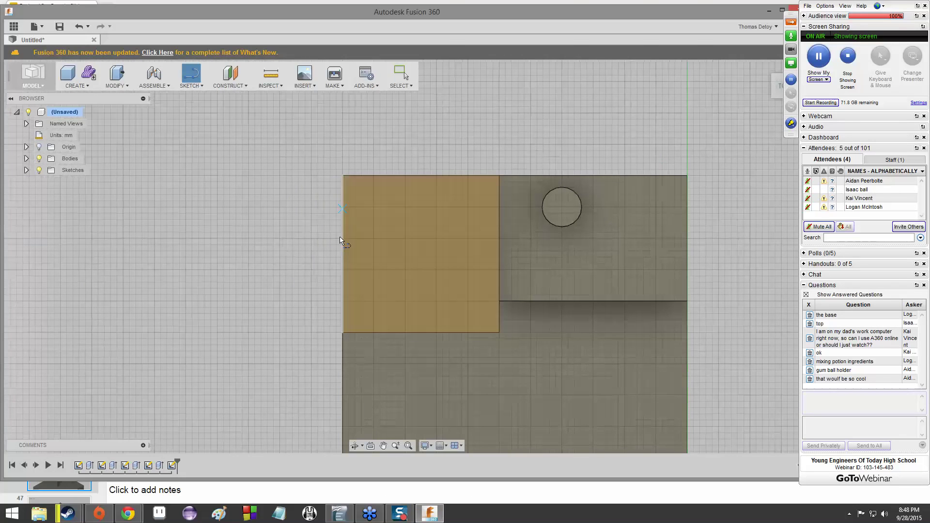
left_click(341, 332)
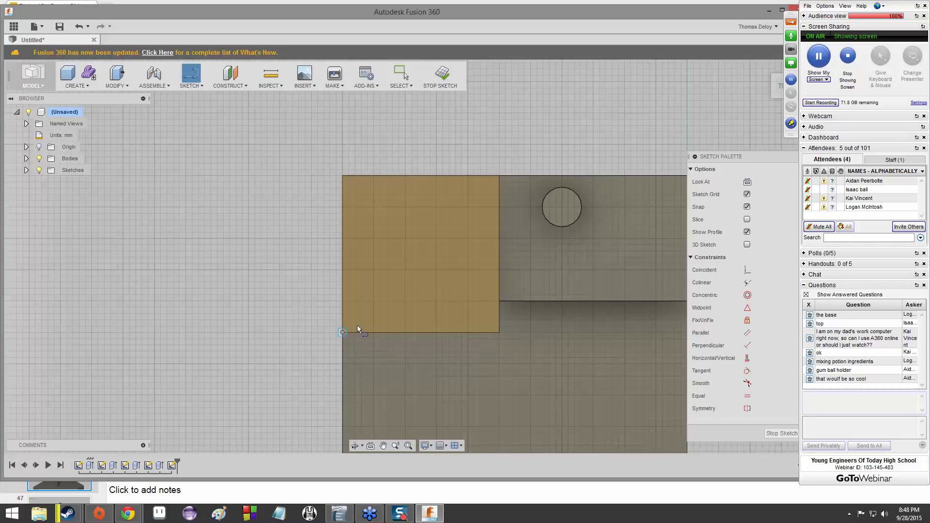
double_click(498, 176)
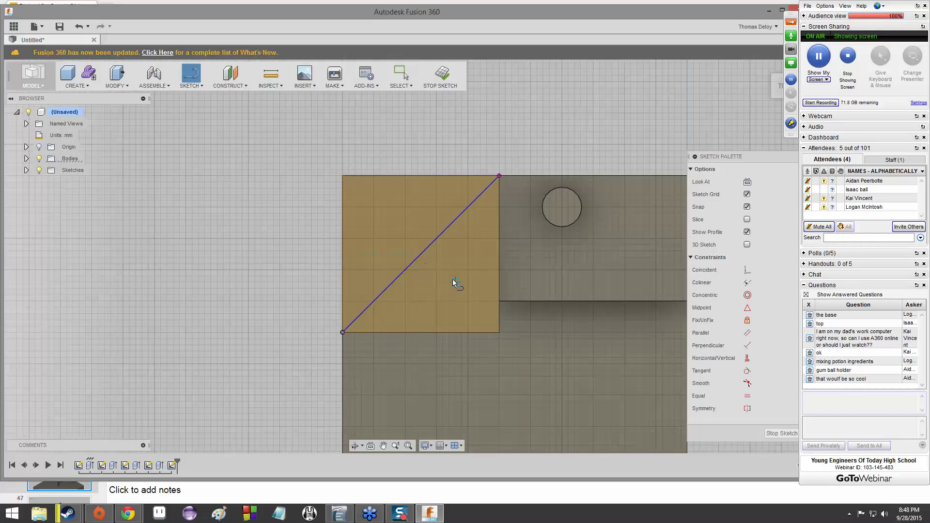
middle_click_drag(455, 276, 478, 267, "shift")
middle_click_drag(455, 304, 435, 334, "shift")
key("Escape")
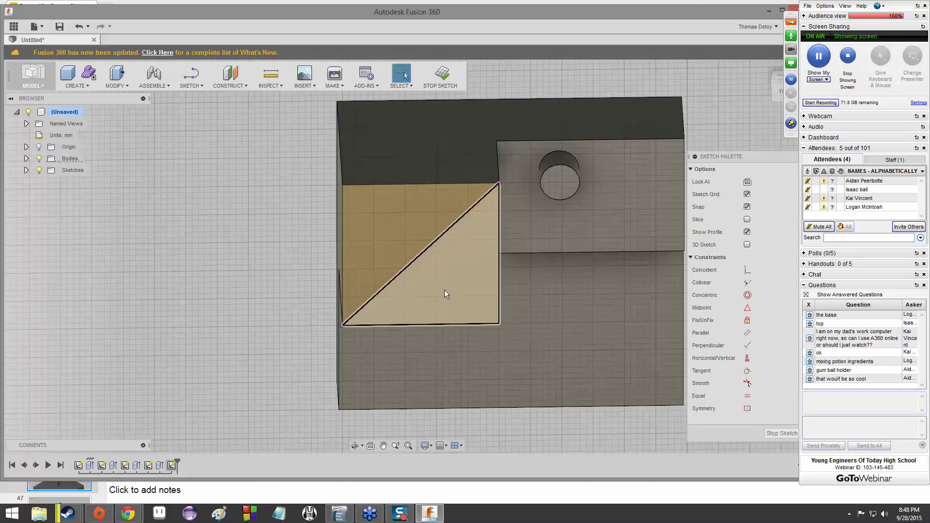
scroll(442, 256, "down", 1)
middle_click_drag(441, 255, 441, 252)
scroll(440, 247, "down", 5)
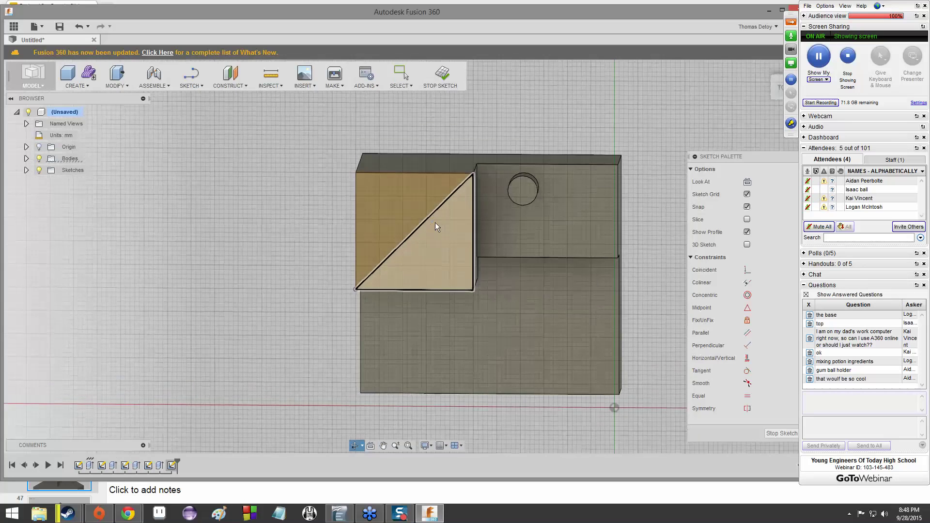
scroll(435, 224, "up", 5)
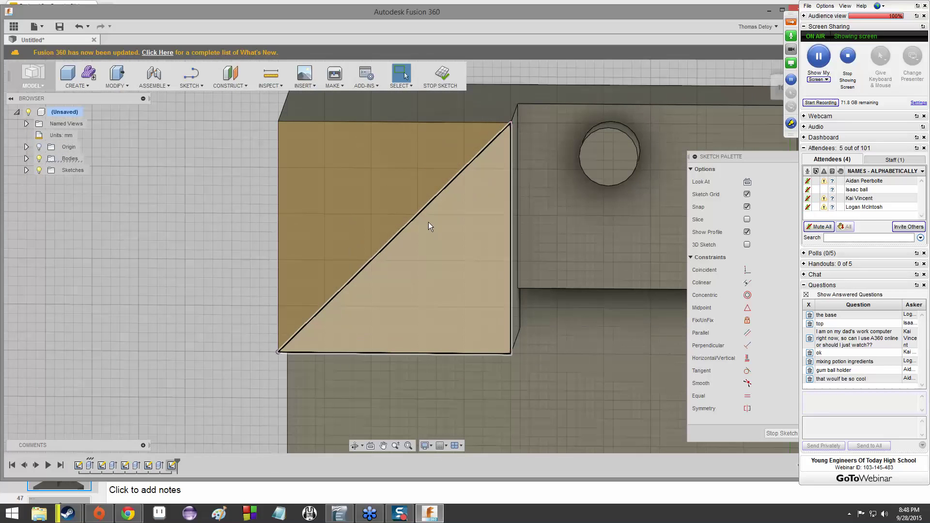
Step: Convert the diagonal line on the block's top face to a construction line and apply a Midpoint constraint to it
left_click(415, 219)
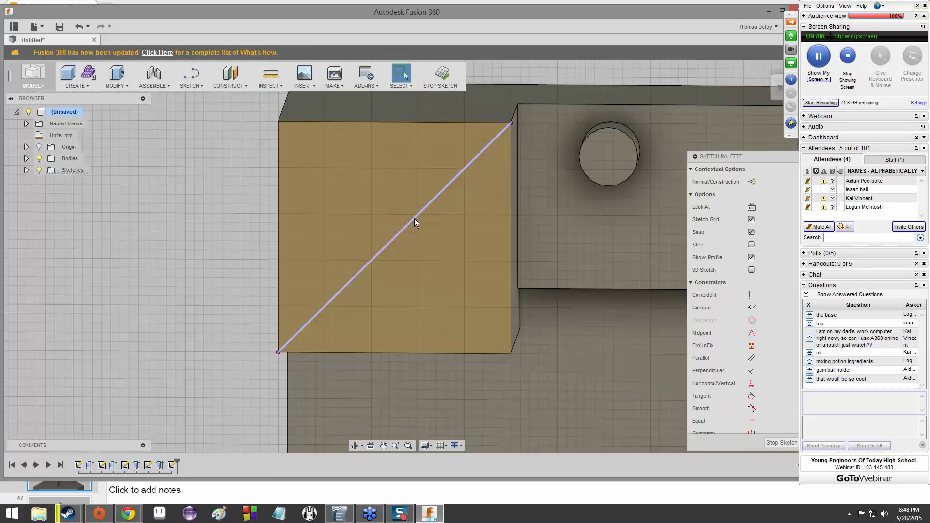
left_click(751, 182)
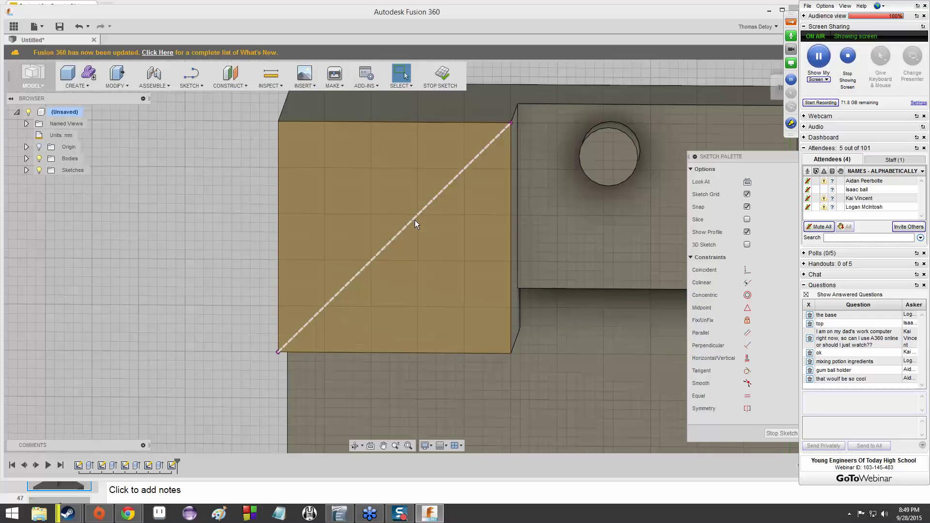
left_click(414, 220)
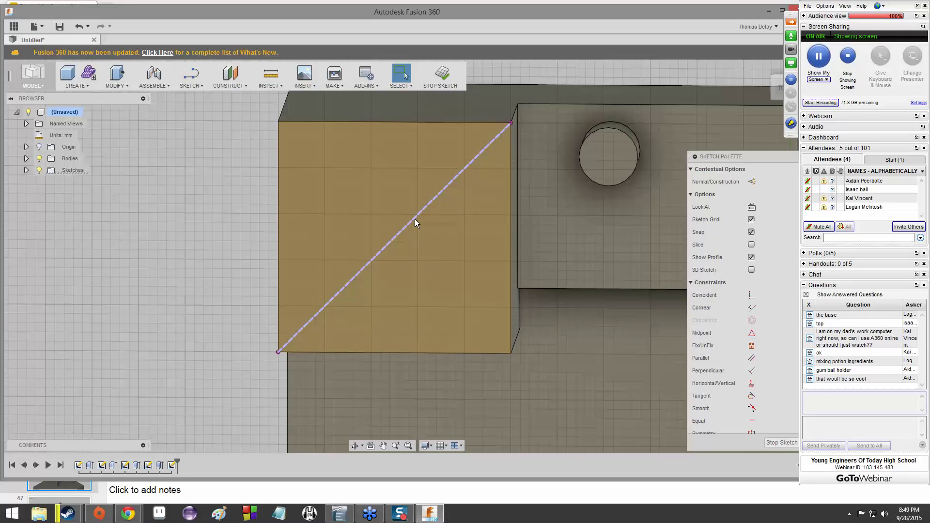
left_click(752, 335)
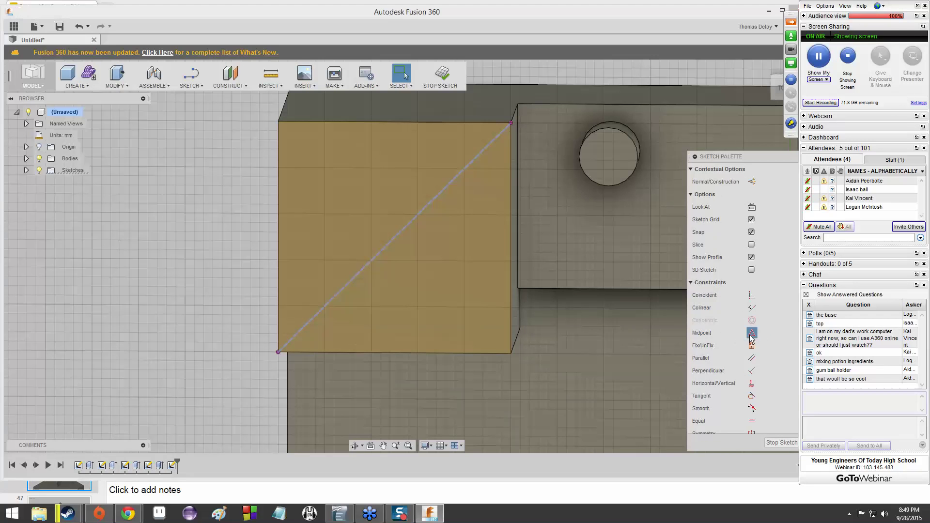
left_click(409, 222)
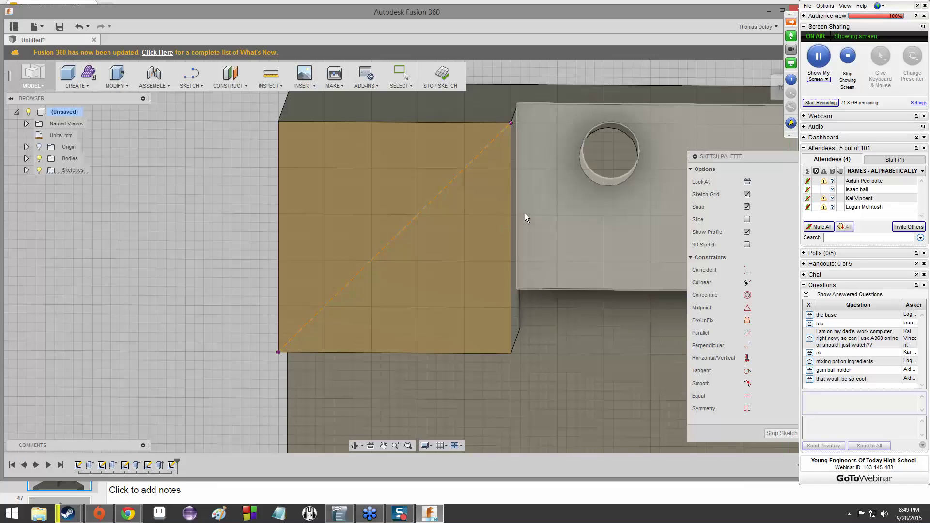
key("Escape")
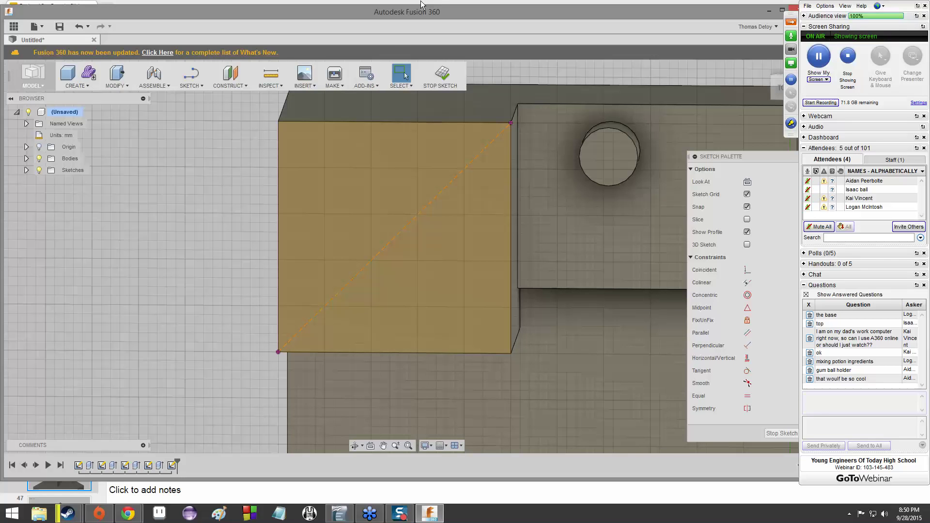
Step: Switch to Google Slides and review slides 46 to 50 on the construction line, its midpoint and the Hole command
key("alt+Tab")
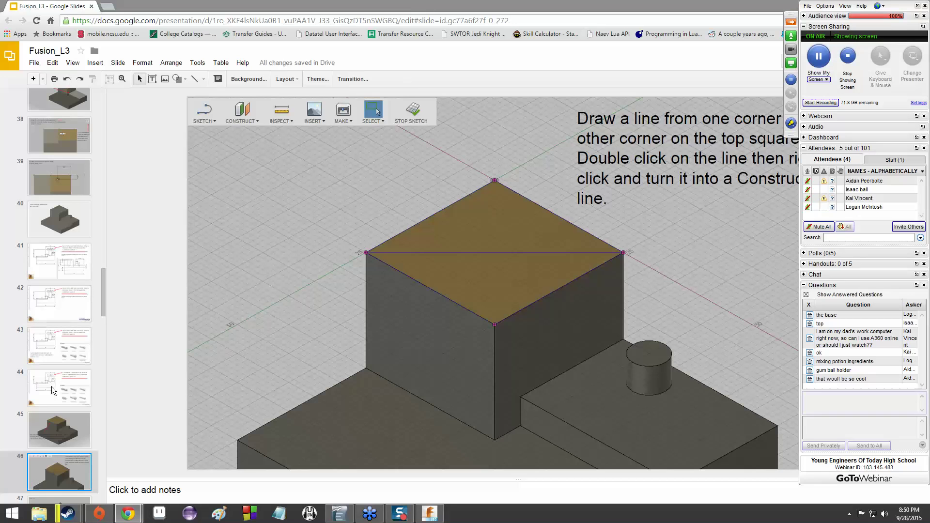
key("Down")
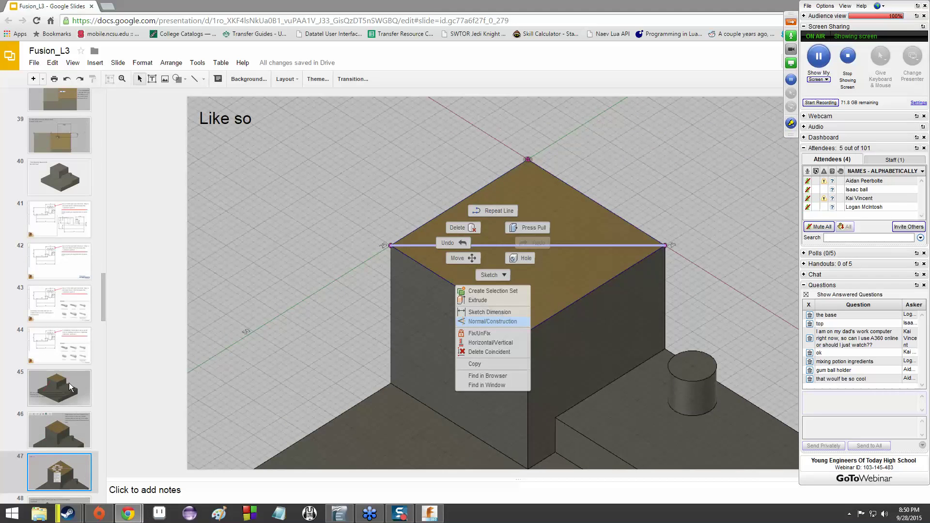
key("Down")
key("Down")
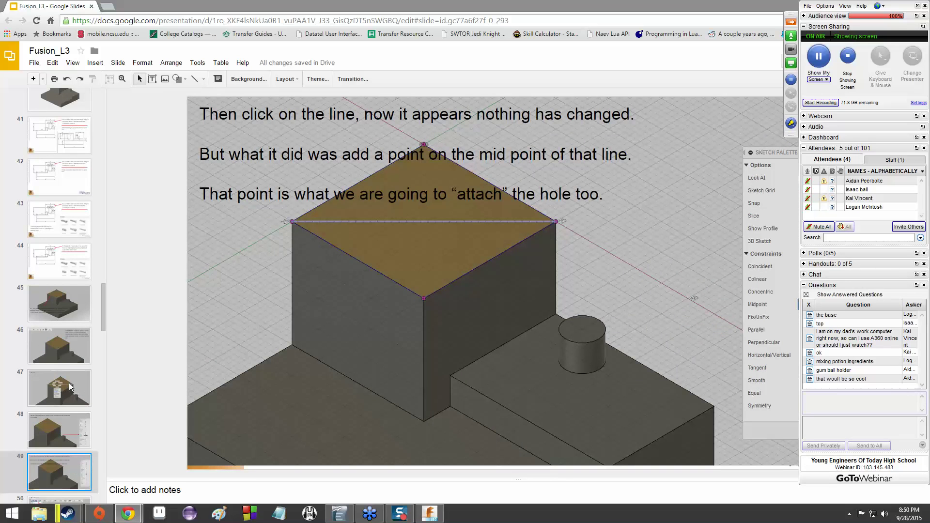
key("Down")
key("Up")
left_click(588, 193)
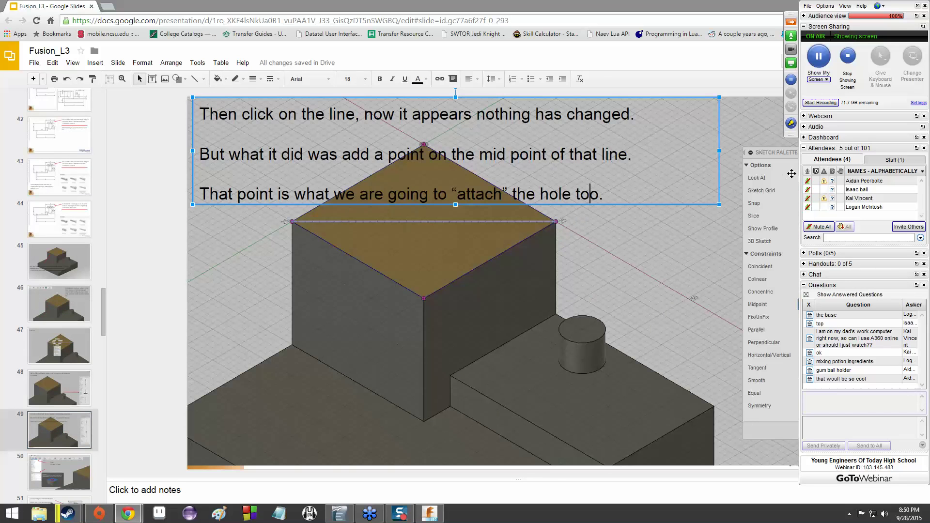
left_click(67, 471)
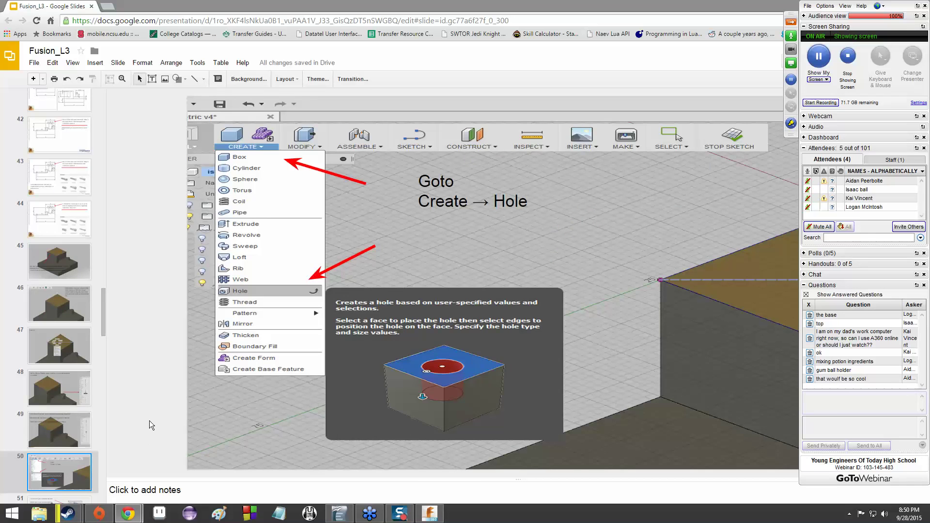
Step: Return to Fusion 360 and place a simple hole on the block's top face, centred on the diagonal line's midpoint
key("alt+Tab")
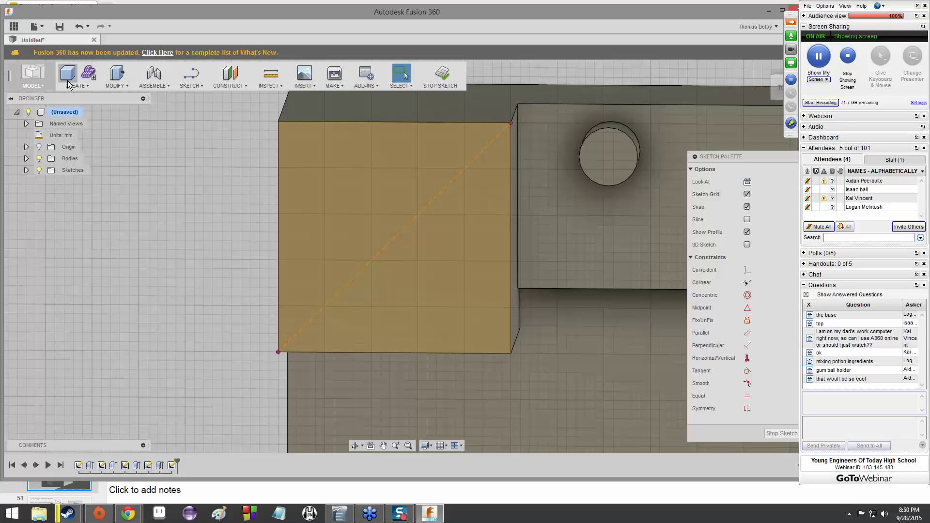
left_click(75, 85)
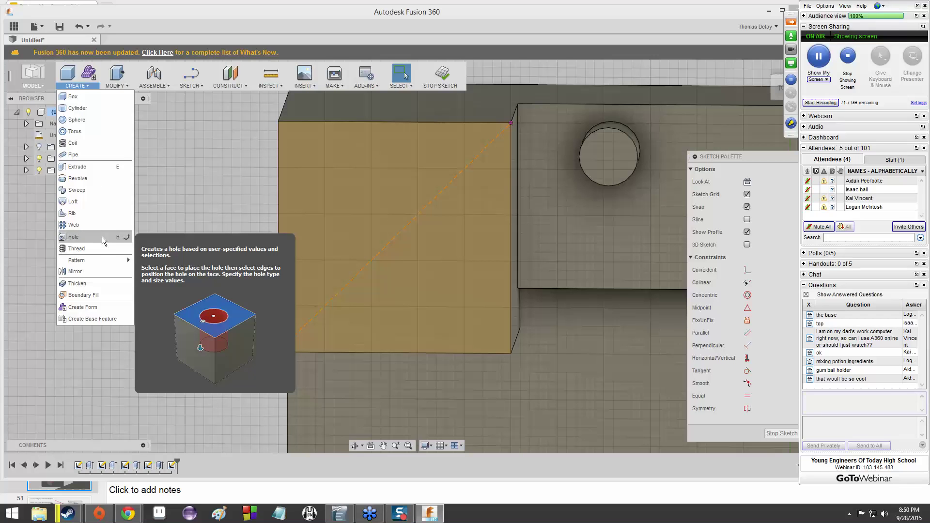
left_click(101, 237)
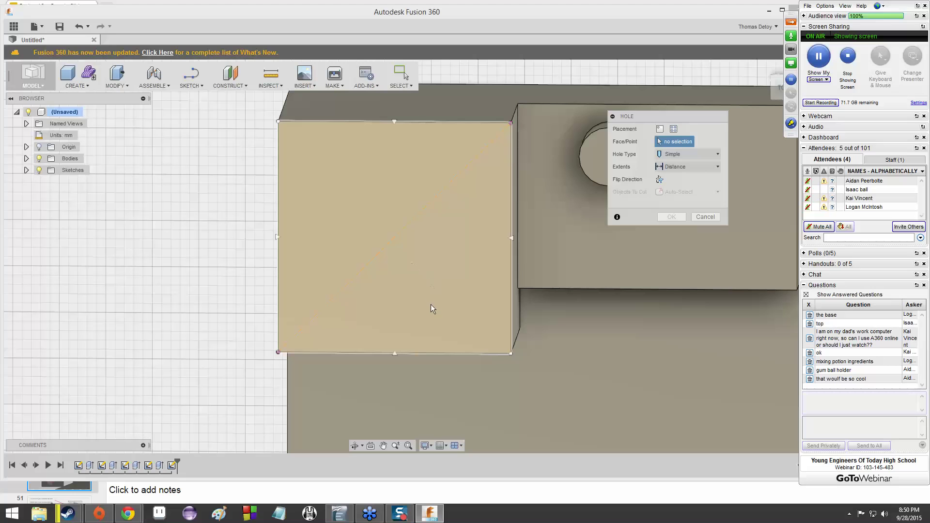
left_click(408, 272)
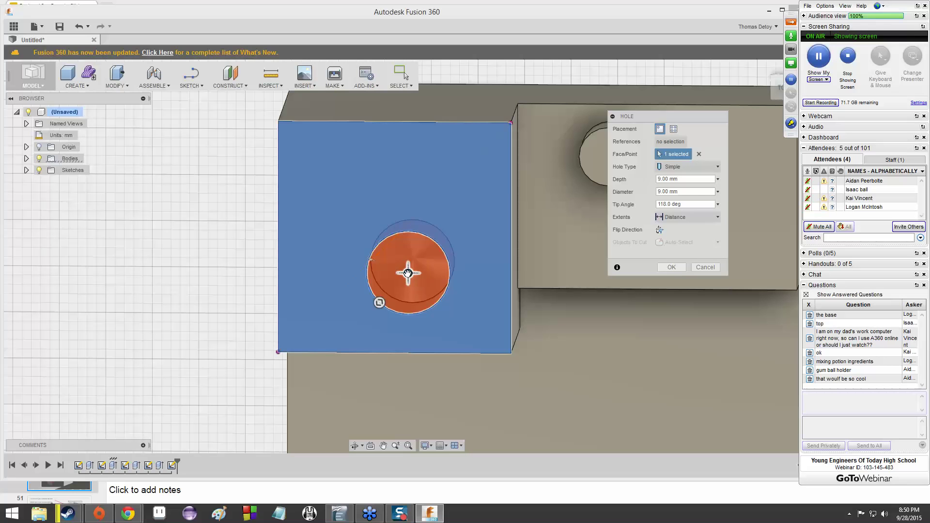
left_click_drag(409, 272, 394, 238)
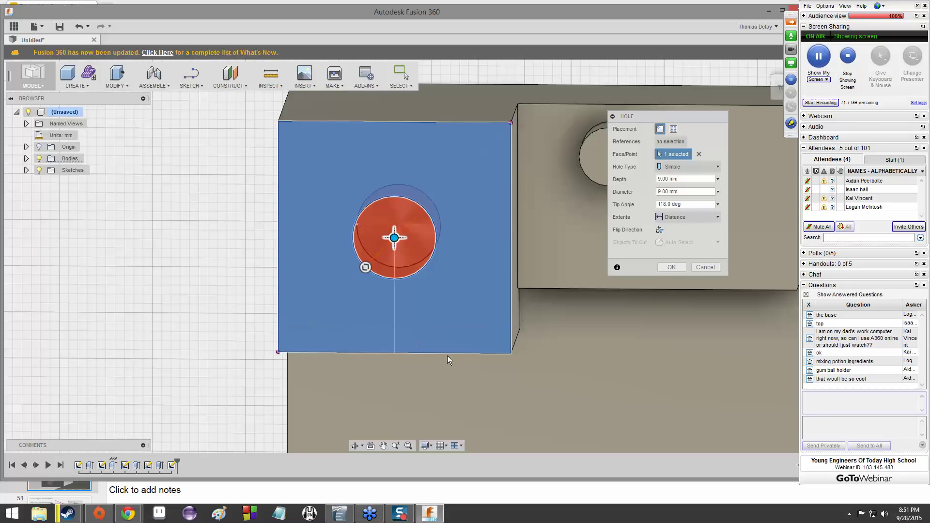
Step: Examine the hole preview's position and depth in the block from above and from the side
scroll(558, 339, "down", 5)
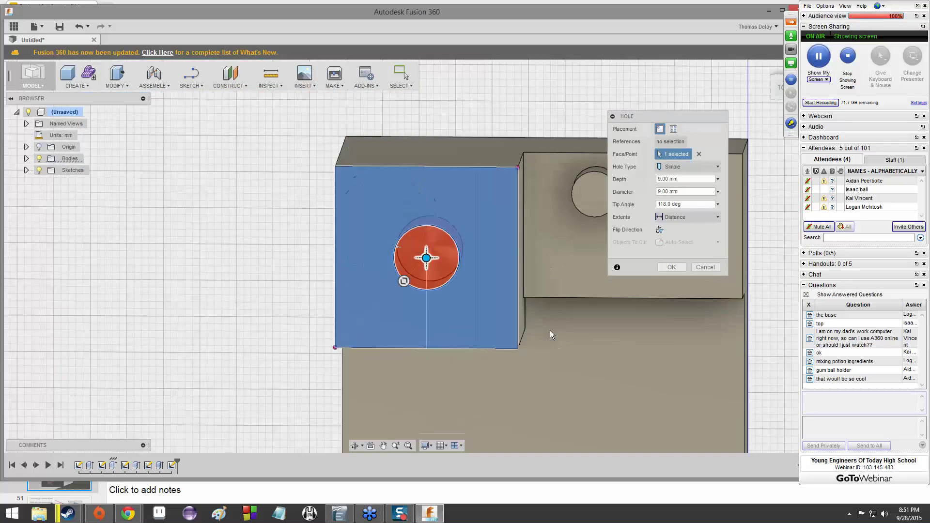
middle_click_drag(550, 330, 519, 319, "shift")
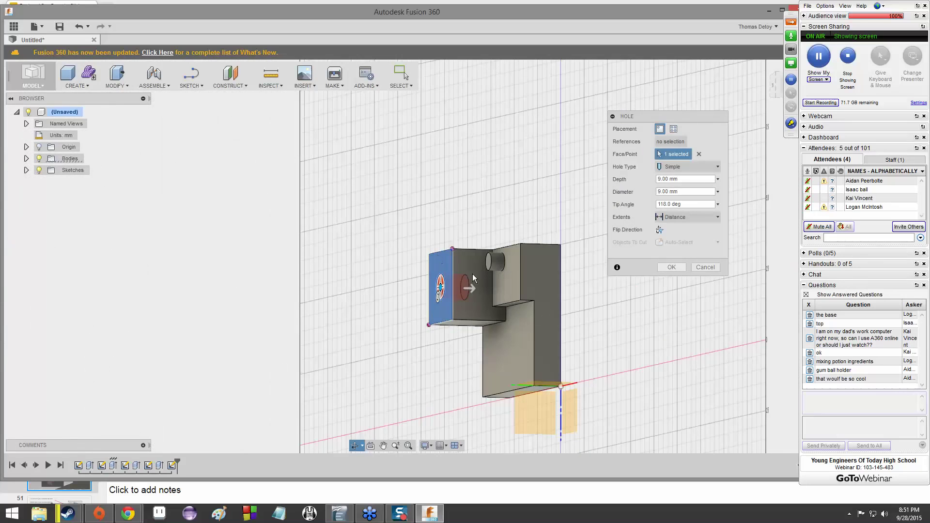
scroll(439, 297, "up", 6)
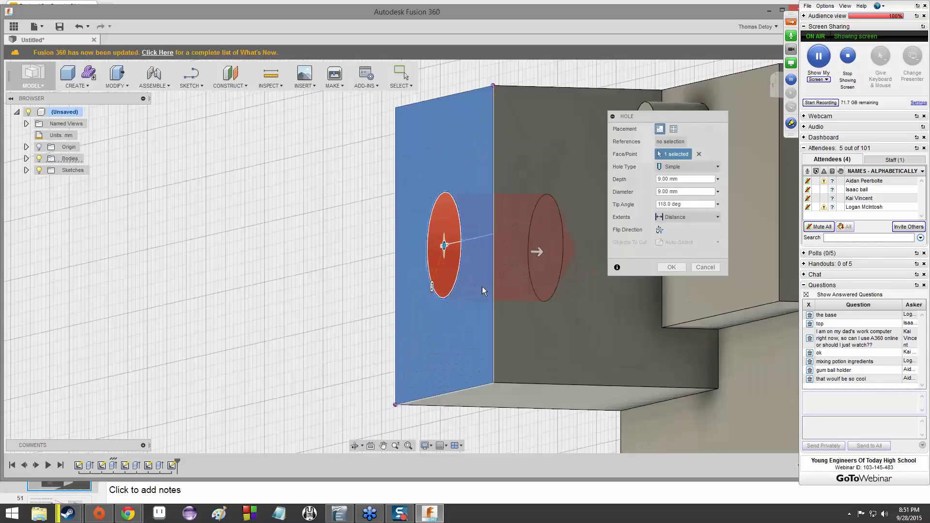
middle_click_drag(528, 307, 519, 358, "shift")
scroll(559, 333, "up", 5)
scroll(562, 331, "down", 2)
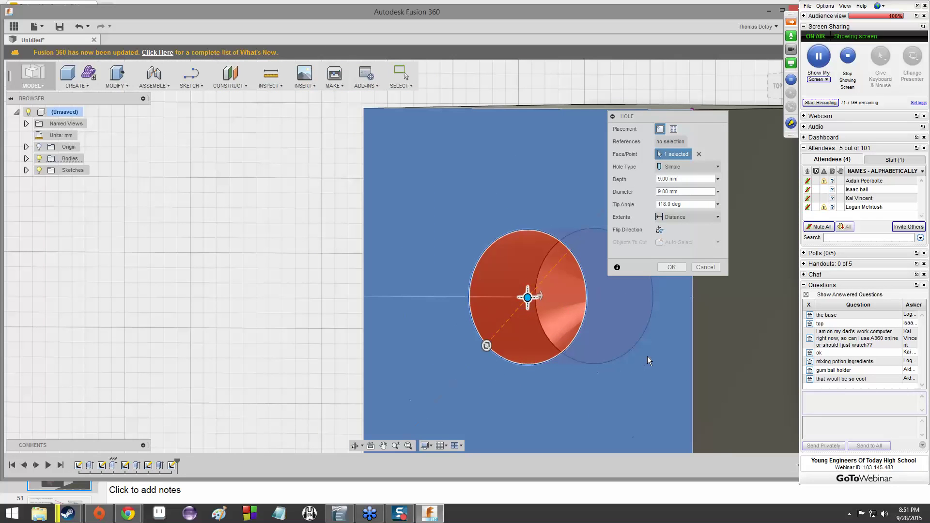
middle_click_drag(647, 356, 555, 321, "shift")
scroll(383, 176, "up", 3)
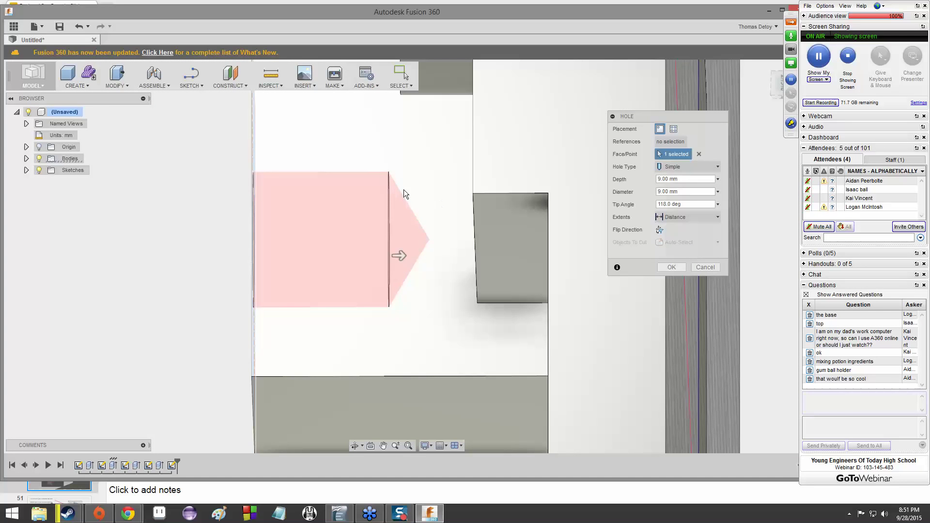
middle_click_drag(394, 267, 542, 308, "shift")
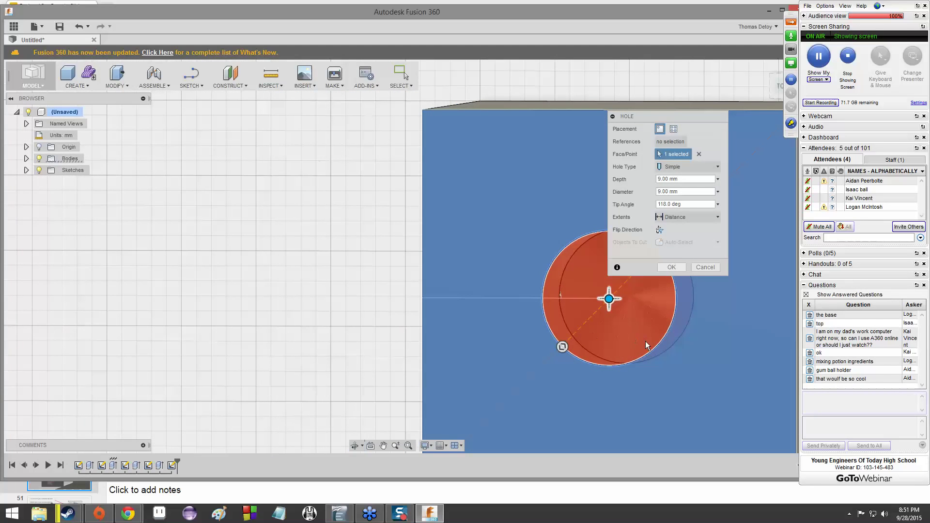
scroll(645, 339, "down", 3)
scroll(472, 297, "up", 2)
Step: Switch to Google Slides and review the hole instructions from slide 45 through slide 53
key("alt+Tab")
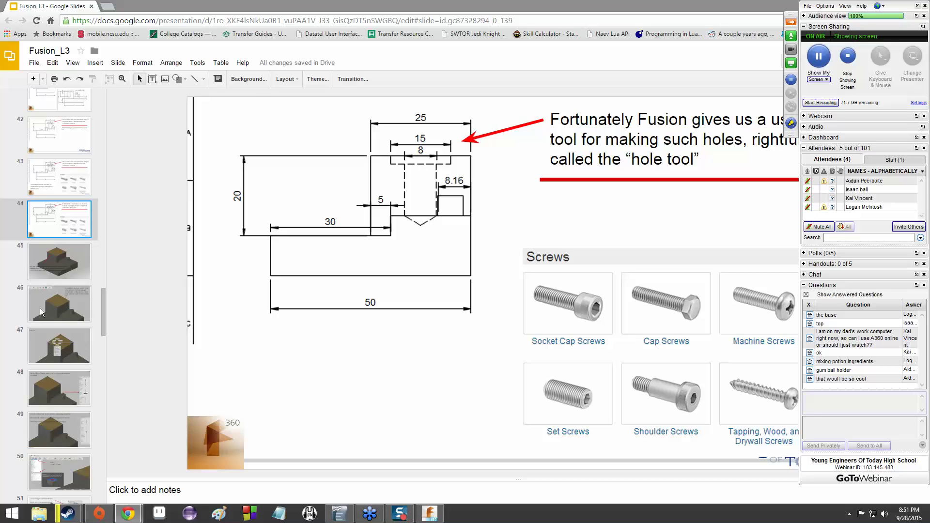
left_click(47, 264)
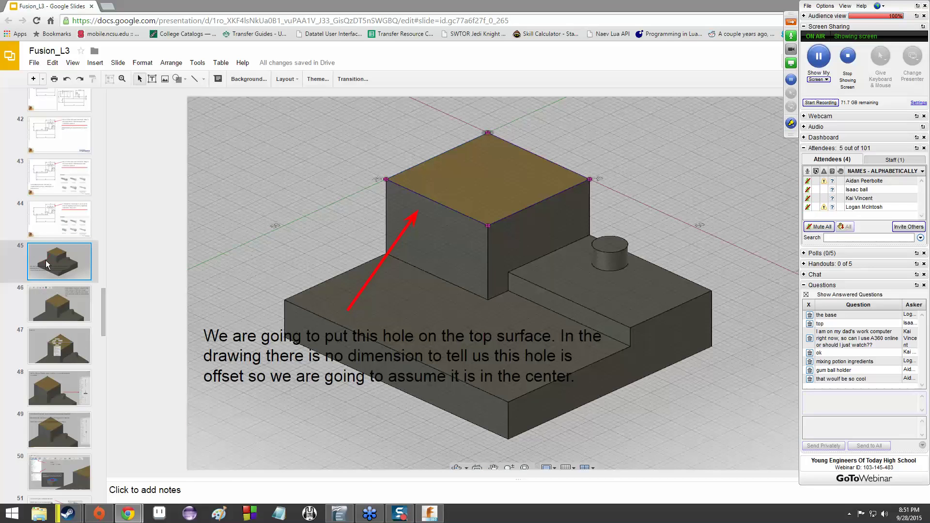
left_click(45, 308)
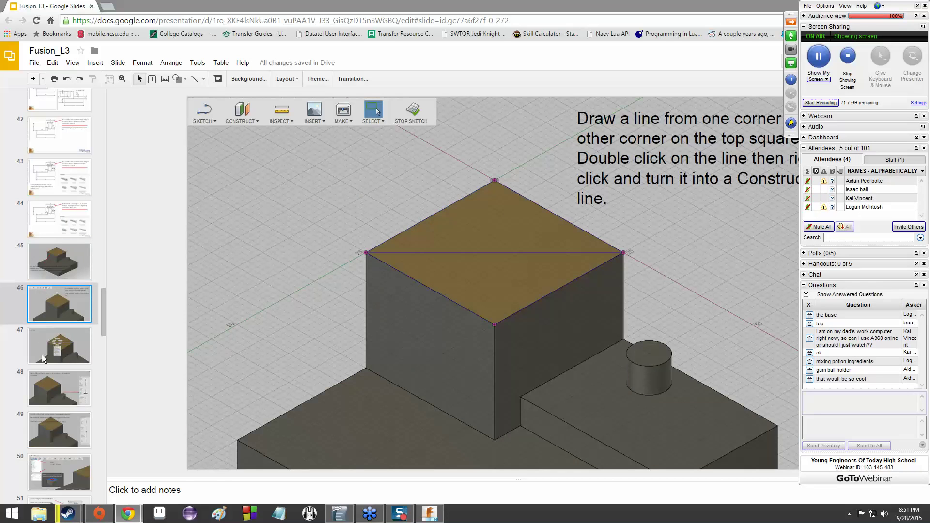
left_click(44, 360)
left_click(54, 429)
left_click(62, 467)
scroll(62, 466, "down", 3)
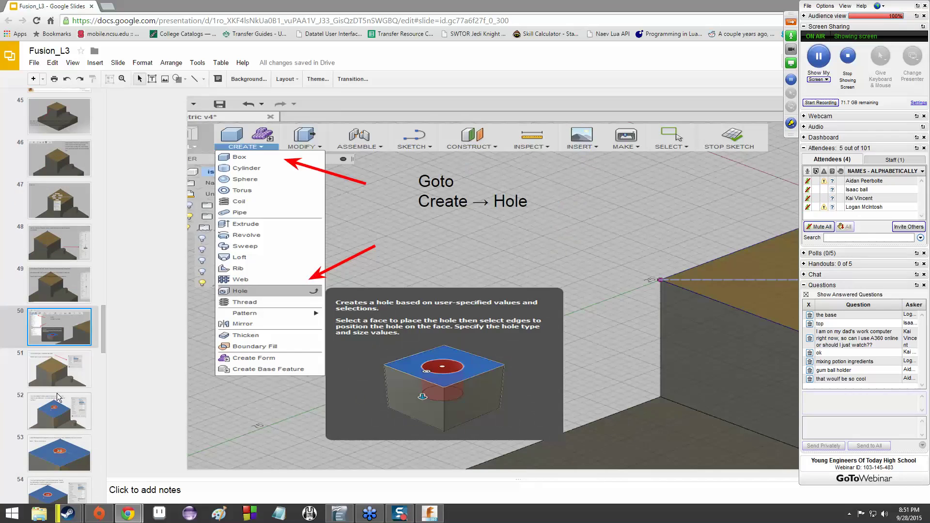
left_click(58, 424)
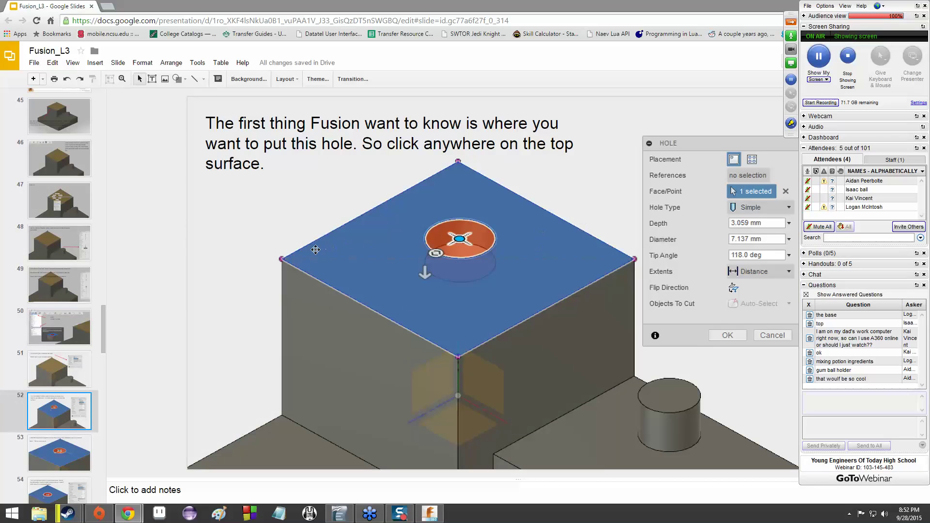
left_click(83, 458)
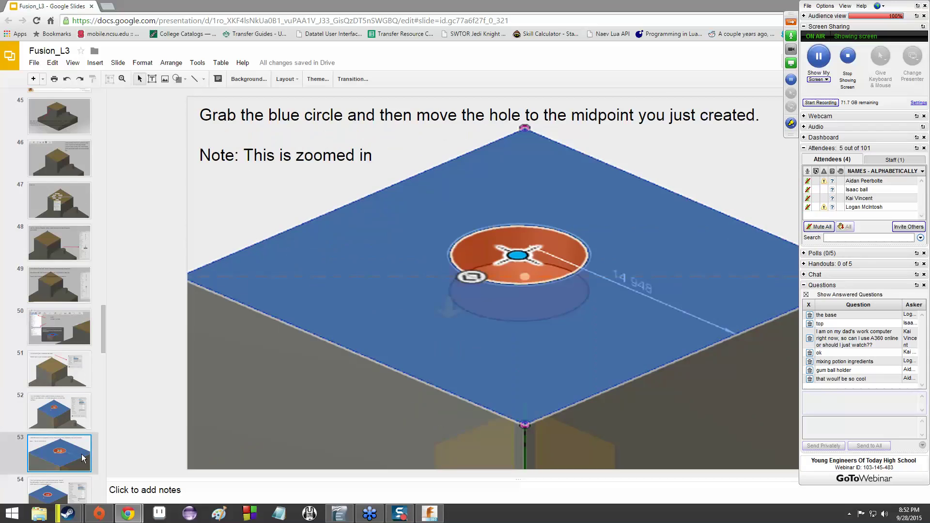
Step: Return to Fusion 360, set the hole type to Counterbore and inspect the preview at an angle
key("alt+Tab")
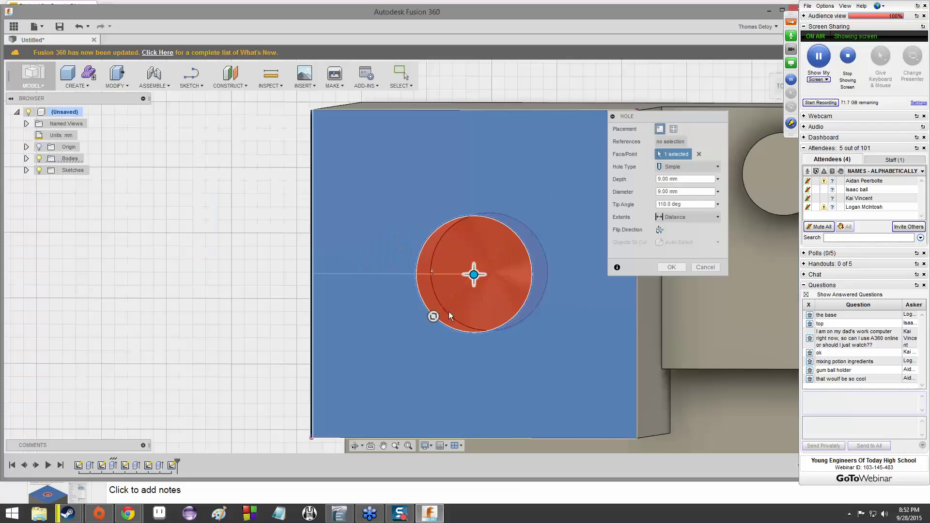
left_click(661, 168)
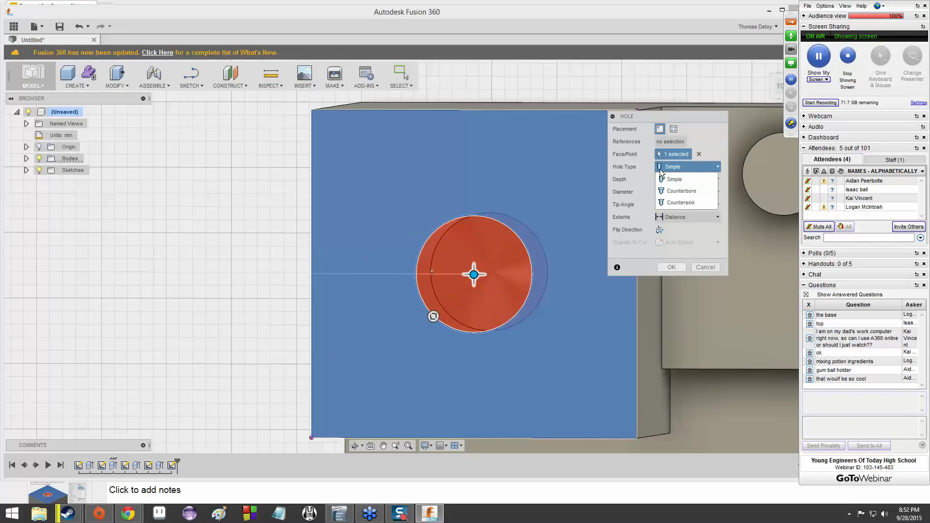
left_click(682, 191)
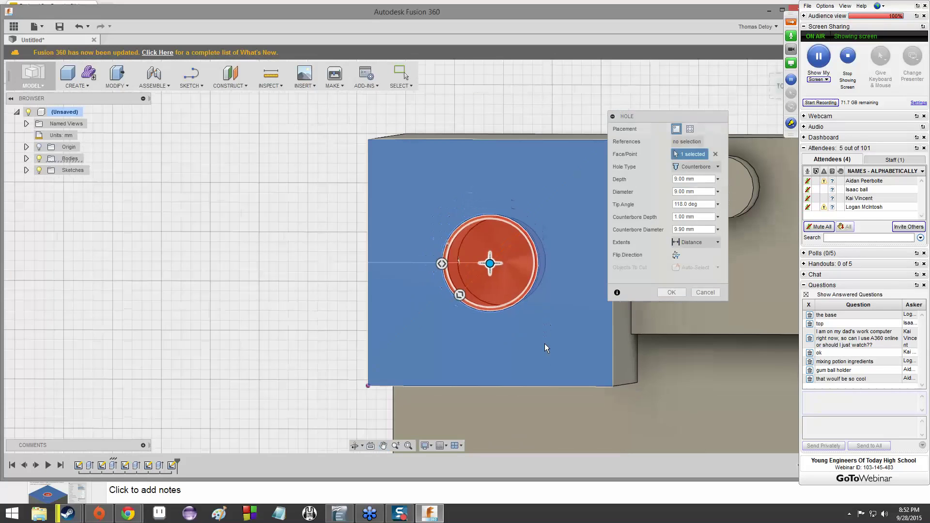
middle_click_drag(546, 328, 426, 236, "shift")
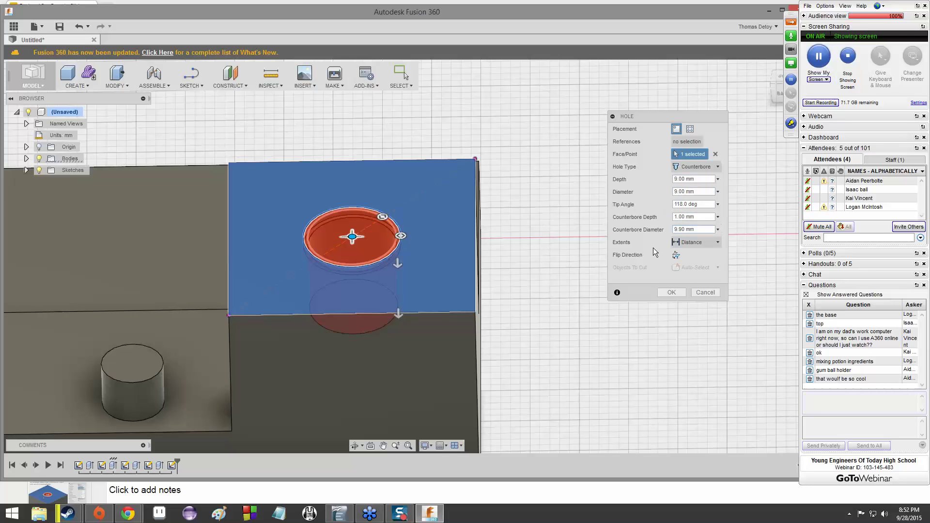
Step: Switch to Google Slides and read the counterbore hole's dimensions and matching settings on slides 55 and 56
key("alt+Tab")
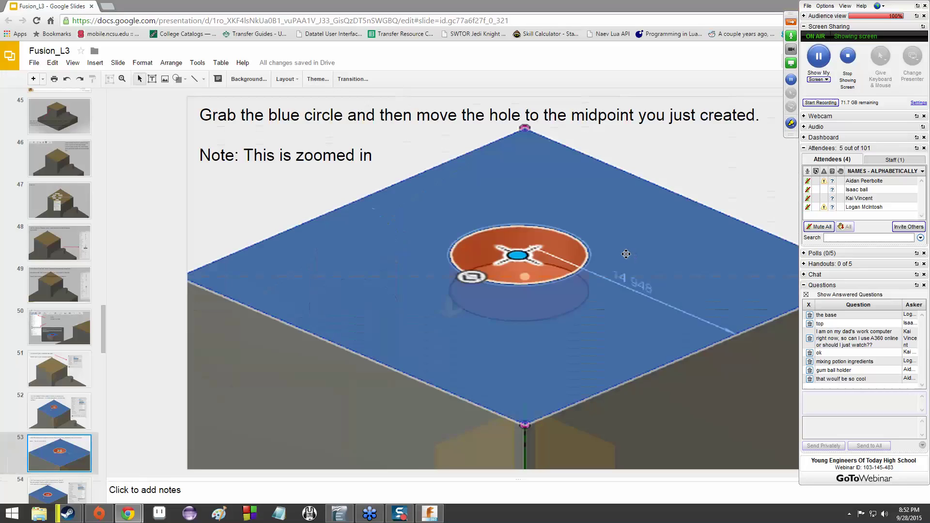
scroll(43, 443, "down", 3)
left_click(51, 334)
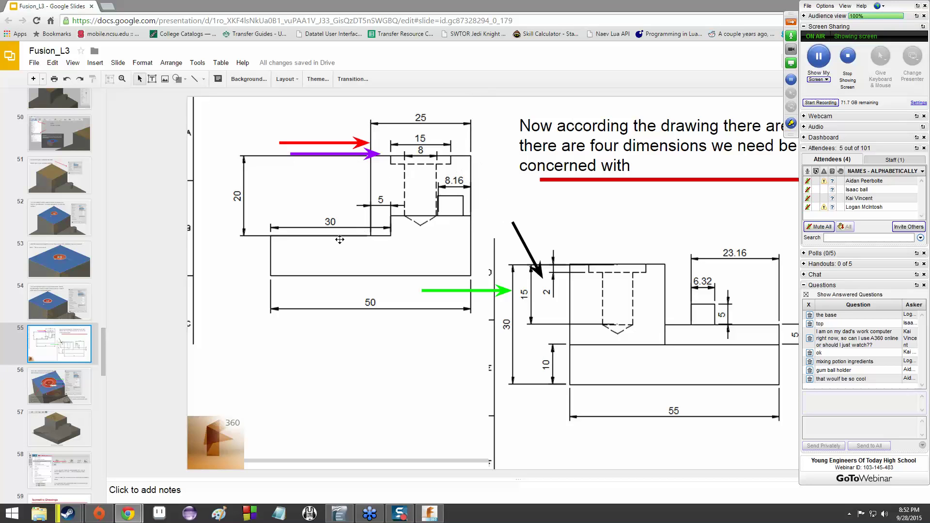
left_click(58, 393)
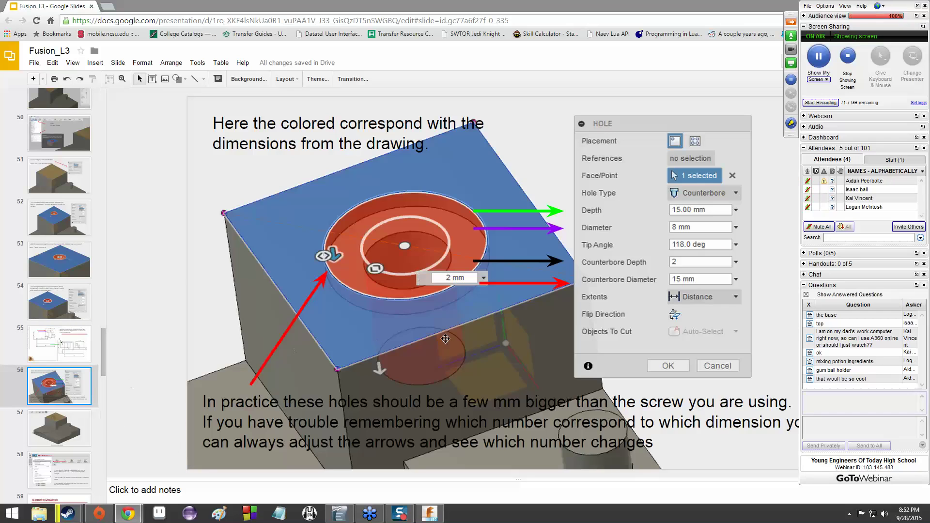
Step: Recheck the counterbore dimensions on slides 55 and 56, and position the Fusion 360 hole dialog beside slide 56's settings
left_click(64, 339)
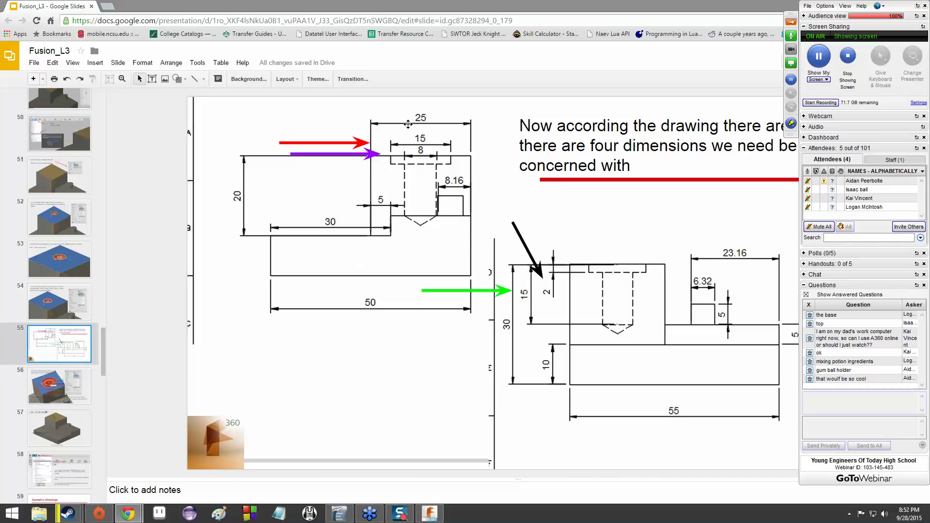
left_click(53, 384)
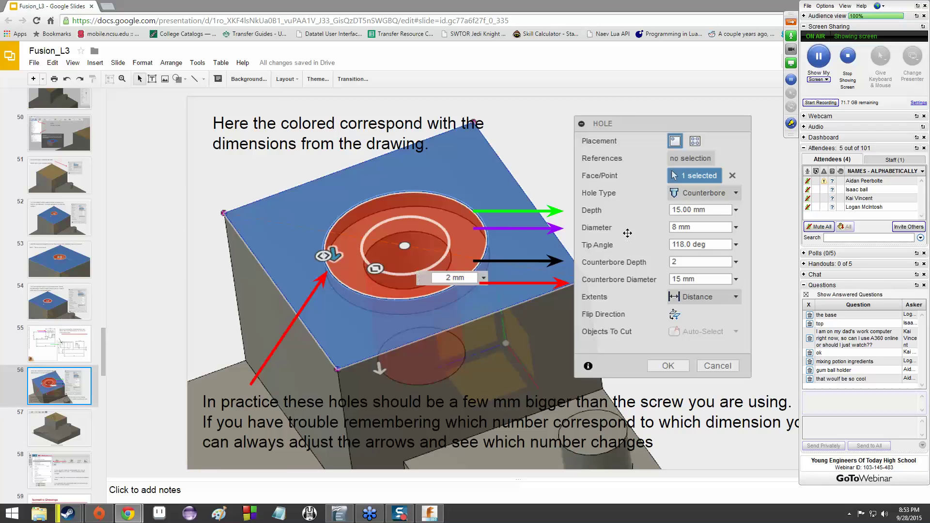
key("alt+Tab")
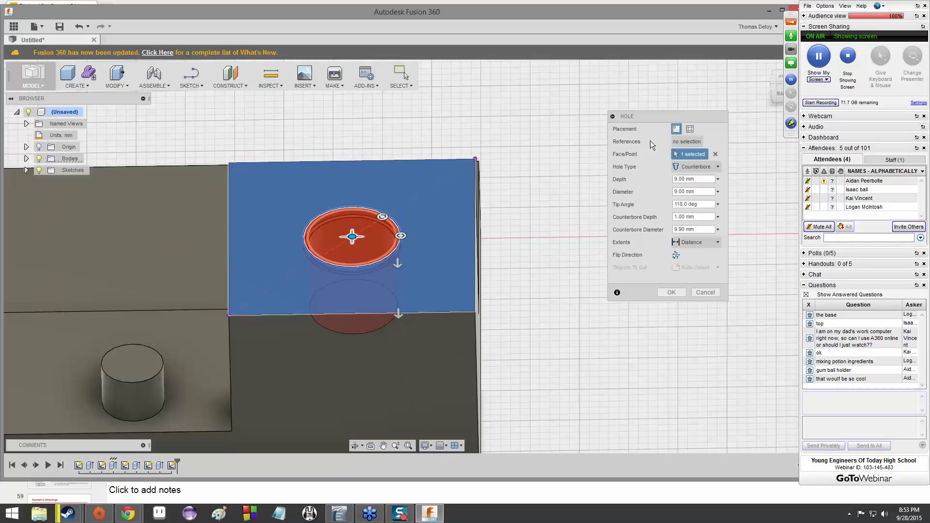
left_click_drag(662, 118, 488, 116)
left_click_drag(443, 15, 553, 425)
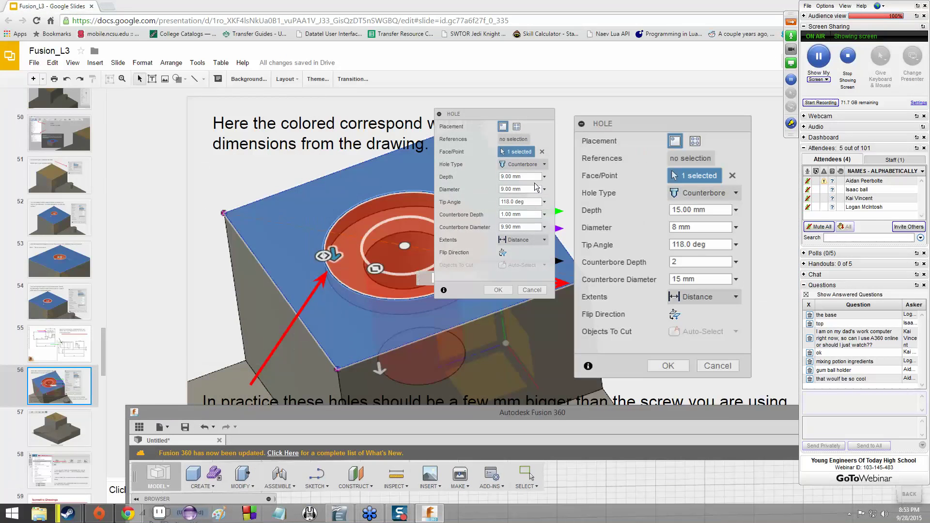
Step: Set the counterbore hole's depth to 15 mm and its diameter to 8 mm
double_click(511, 177)
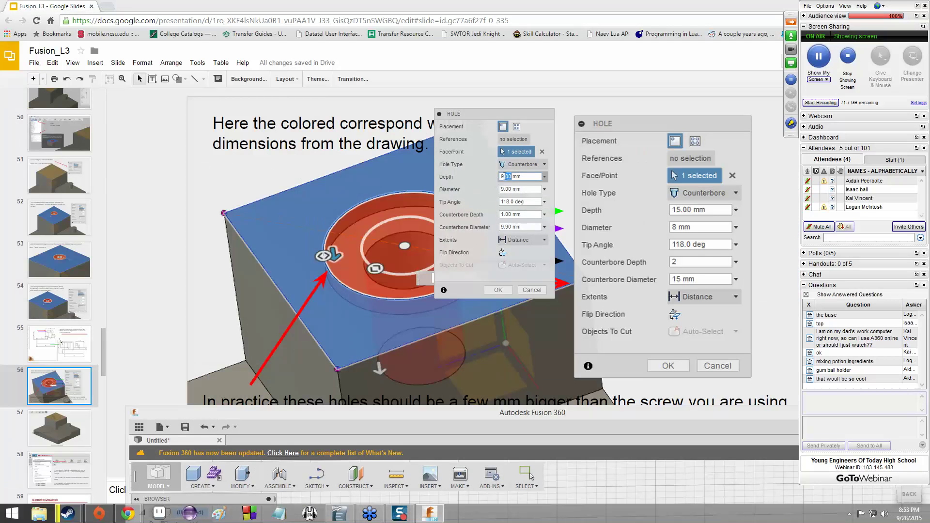
triple_click(505, 177)
left_click(504, 177)
left_click(508, 190)
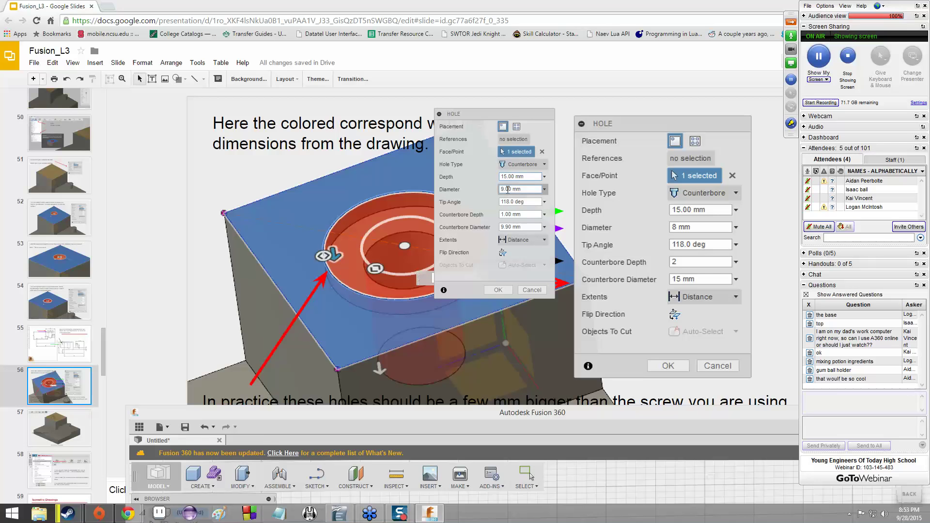
key("BackSpace")
key("BackSpace")
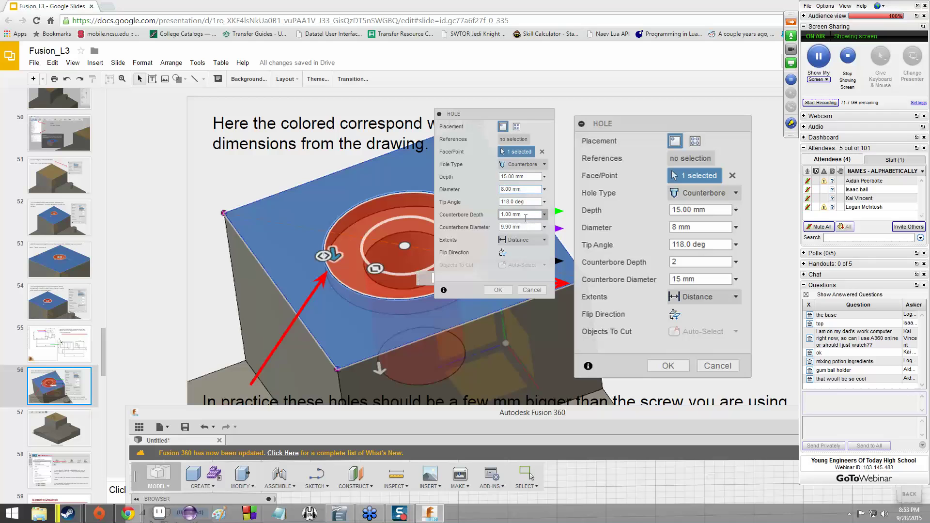
Step: Set the counterbore depth to 2 mm and the counterbore diameter to 15 mm, and create the hole
left_click(500, 216)
type("2")
left_click_drag(512, 228, 496, 229)
type("15")
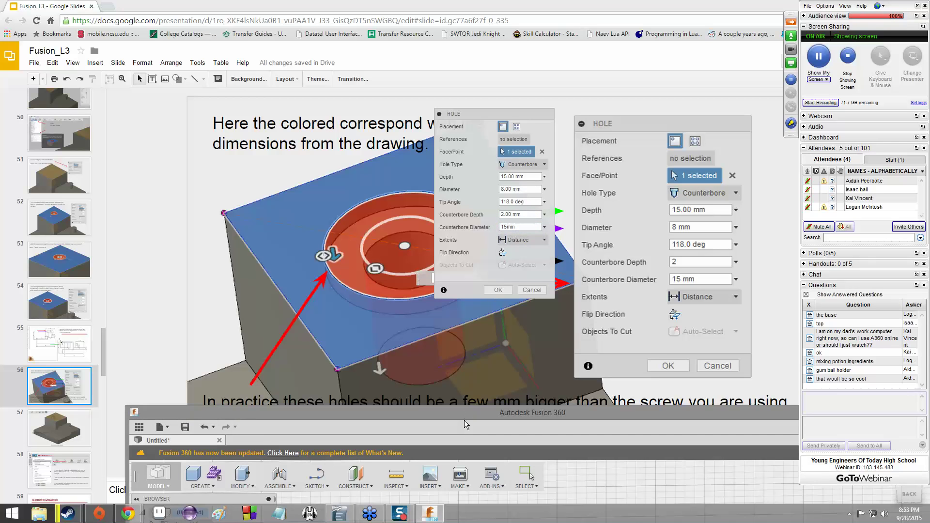
left_click_drag(458, 407, 339, 84)
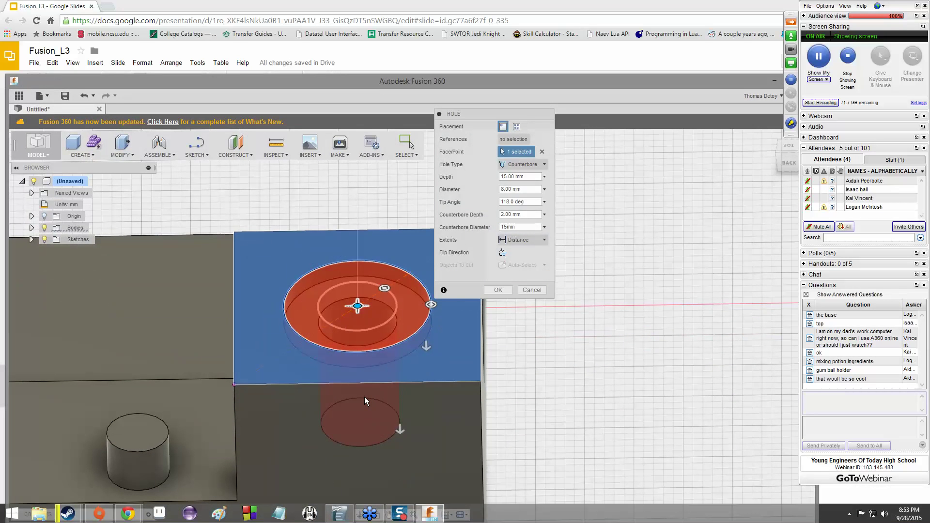
left_click(516, 227)
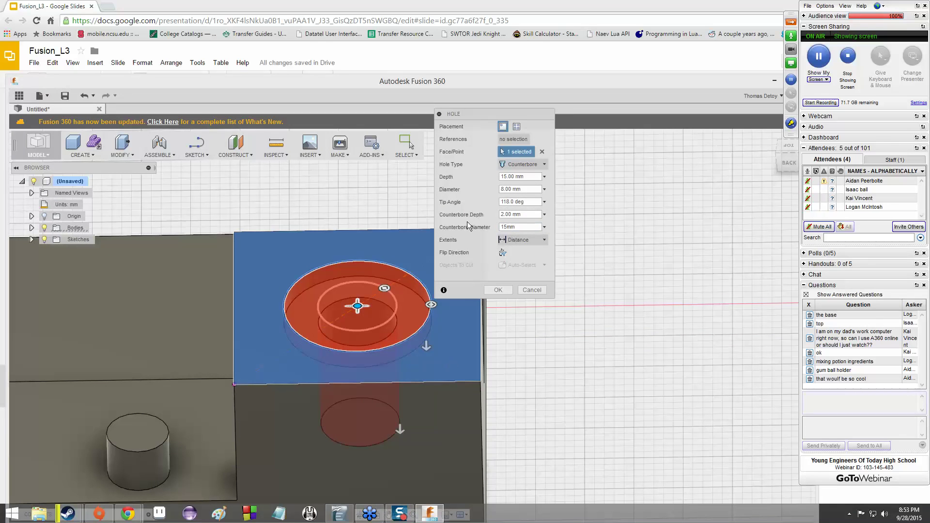
left_click(486, 290)
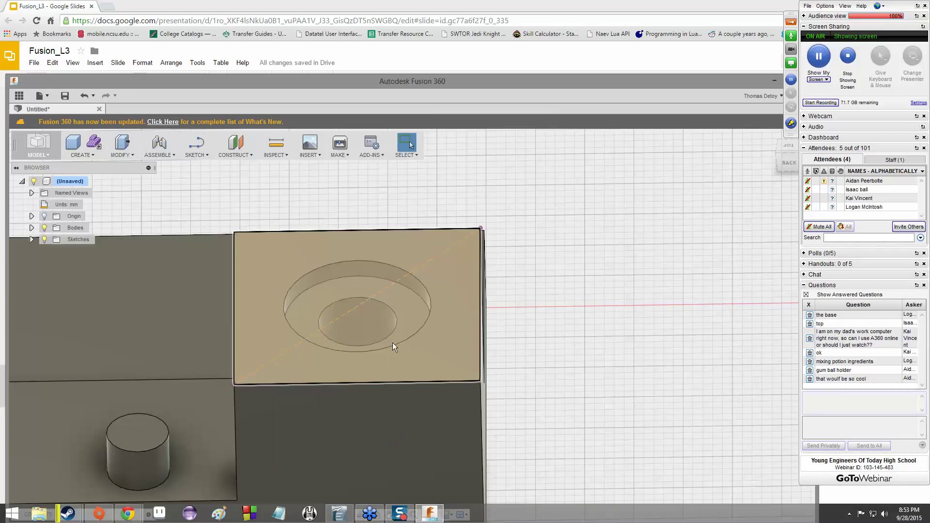
Step: Delete the diagonal construction line across the square block's top face
middle_click_drag(347, 309, 453, 269, "shift")
left_click(448, 263)
right_click(449, 264)
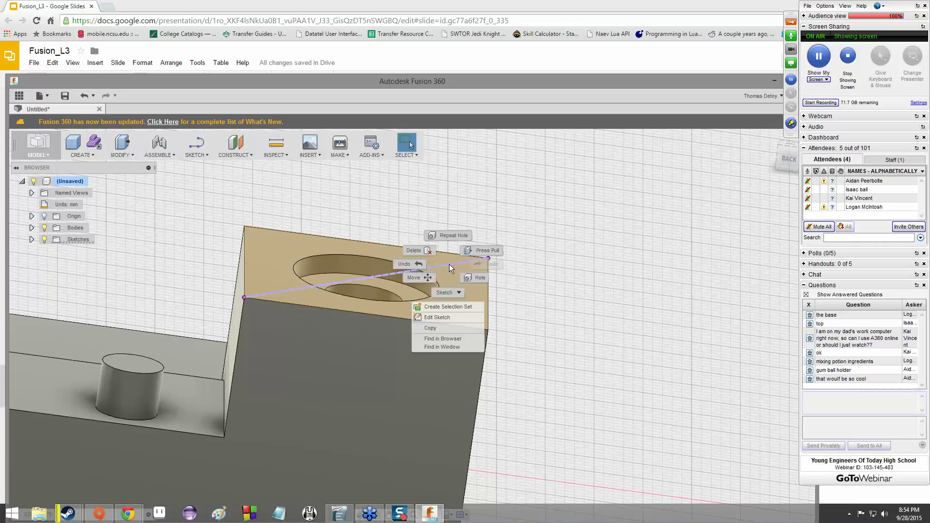
left_click(420, 252)
Step: Examine the finished part and its counterbore hole from above and from an isometric angle
middle_click_drag(486, 283, 468, 407, "shift")
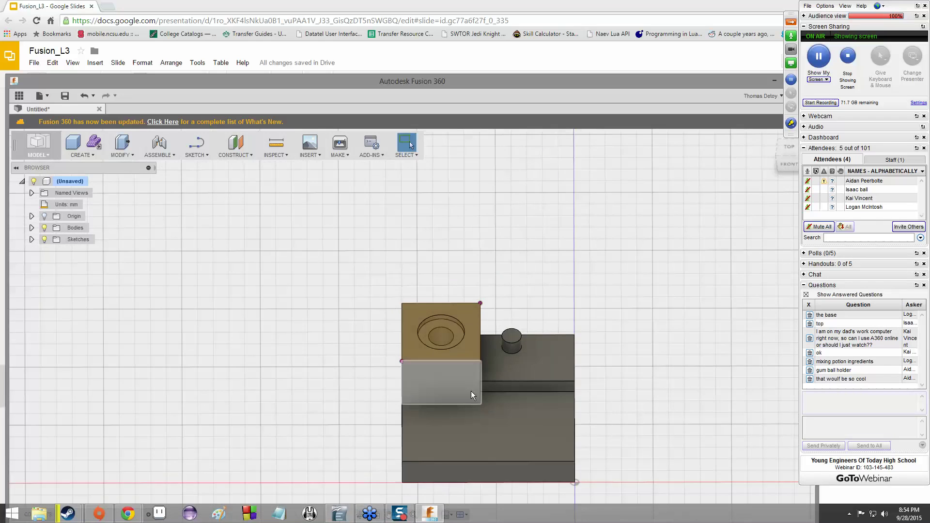
scroll(471, 391, "up", 5)
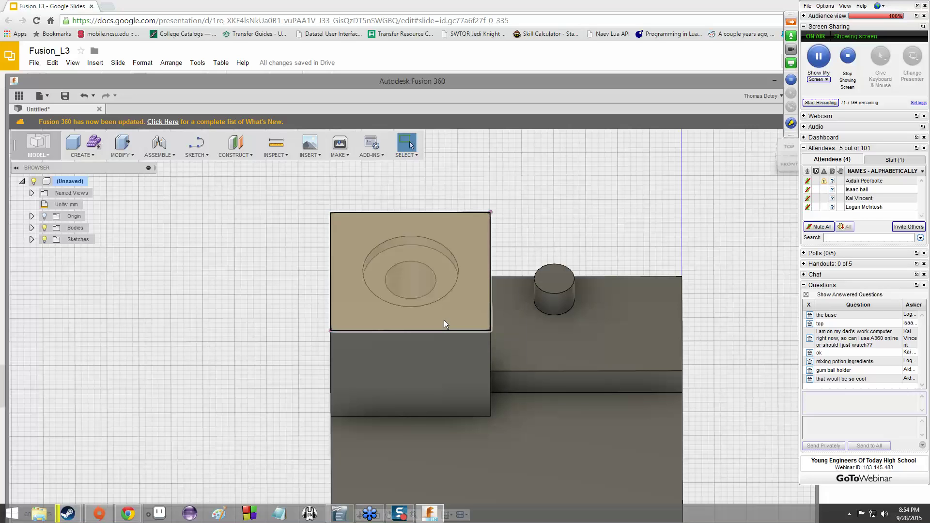
scroll(451, 346, "down", 2)
scroll(451, 345, "down", 3)
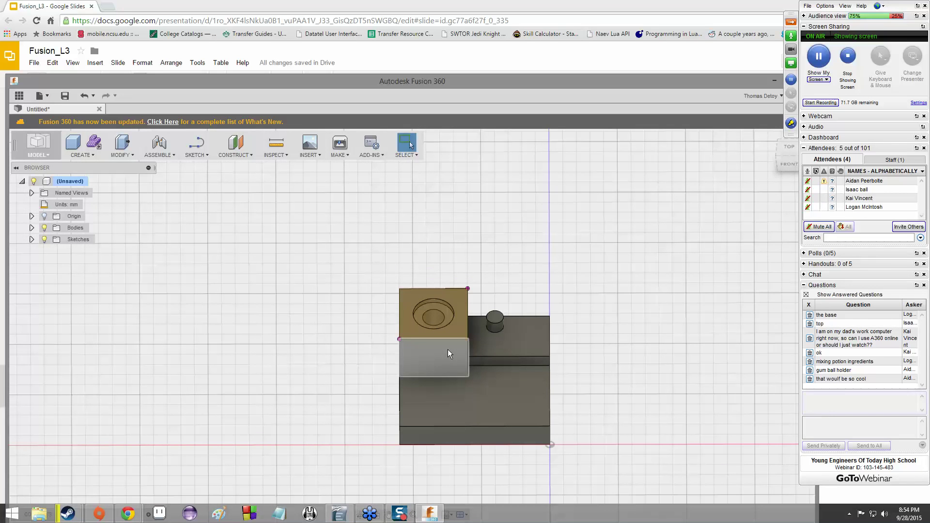
scroll(442, 353, "up", 2)
scroll(442, 352, "down", 2)
scroll(444, 352, "up", 5)
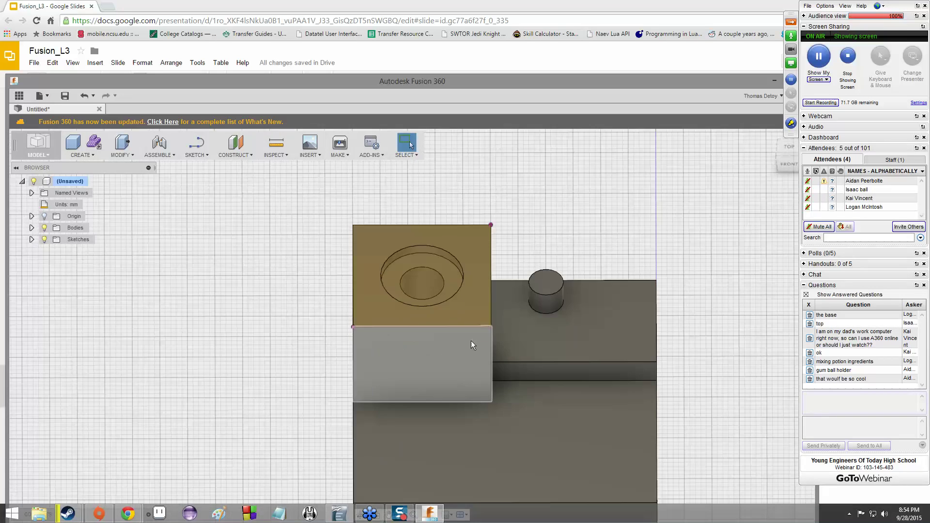
scroll(499, 364, "down", 3)
middle_click_drag(499, 365, 628, 393, "shift")
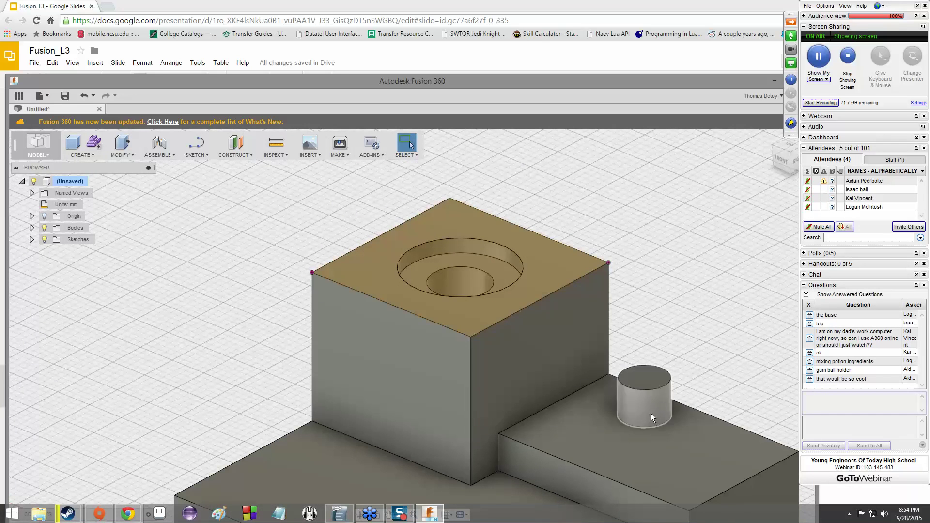
scroll(475, 460, "down", 5)
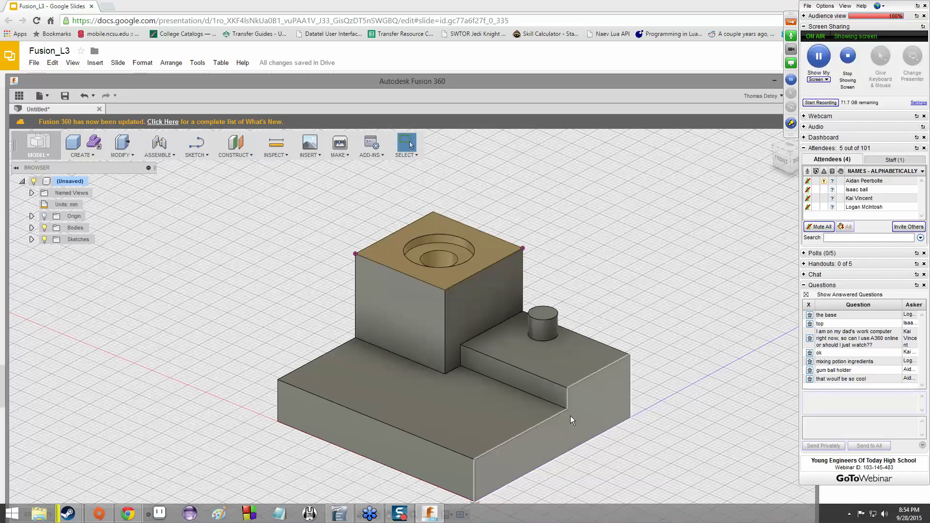
scroll(489, 338, "down", 3)
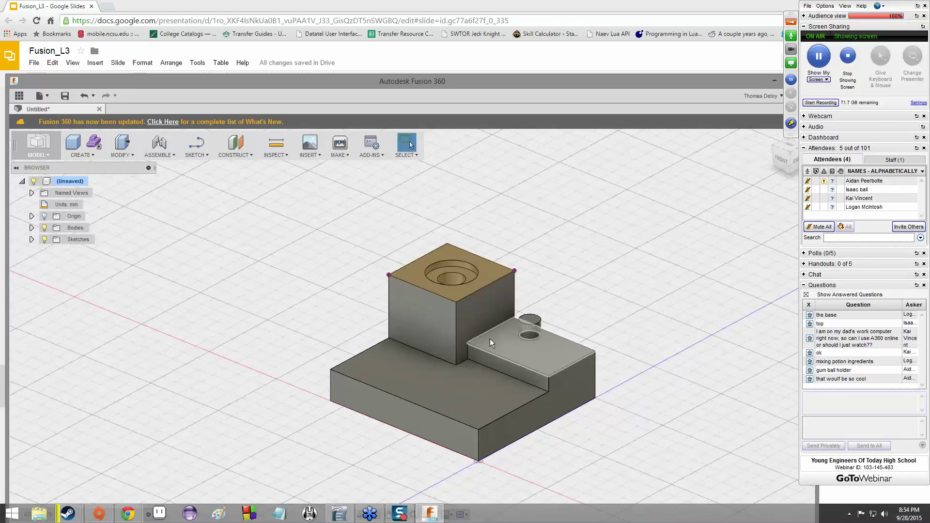
scroll(473, 347, "up", 6)
scroll(473, 347, "down", 3)
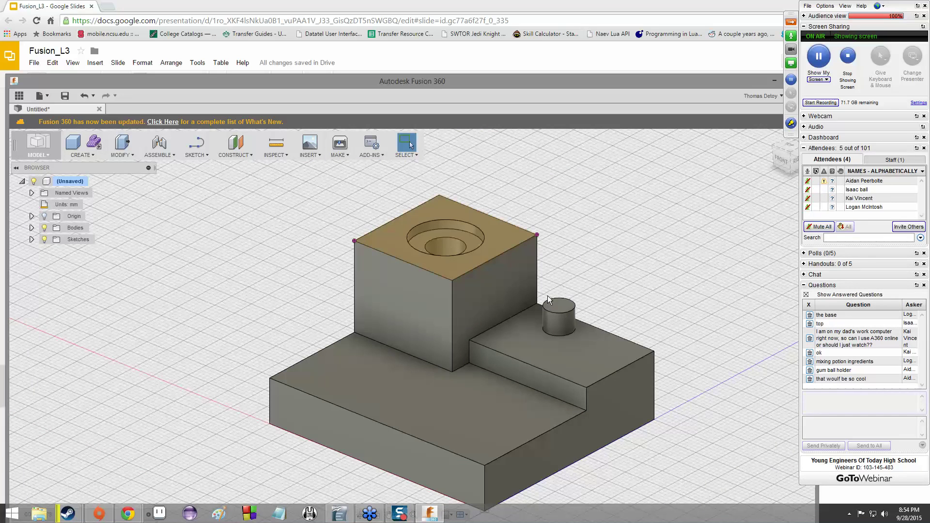
left_click(462, 257)
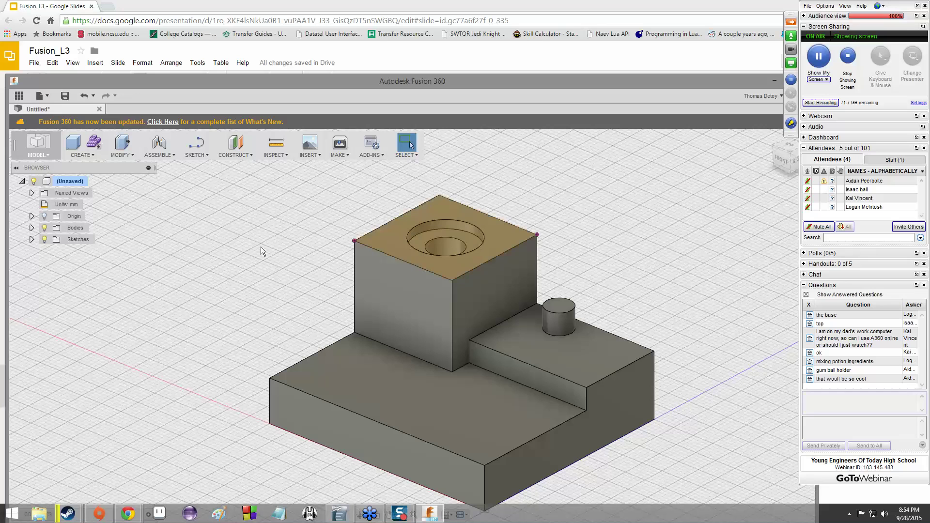
Step: Start a new drawing from the design and save the design under the name widgetron alpha
left_click(45, 98)
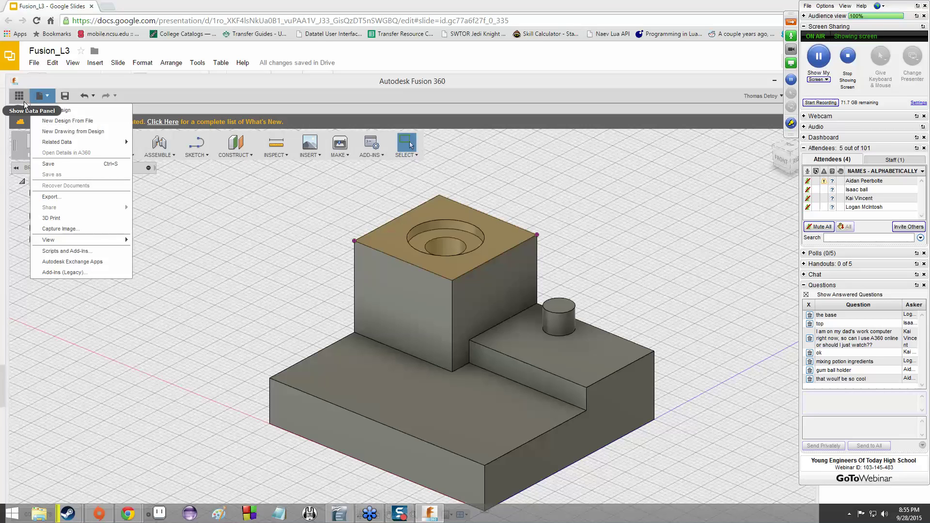
left_click(57, 131)
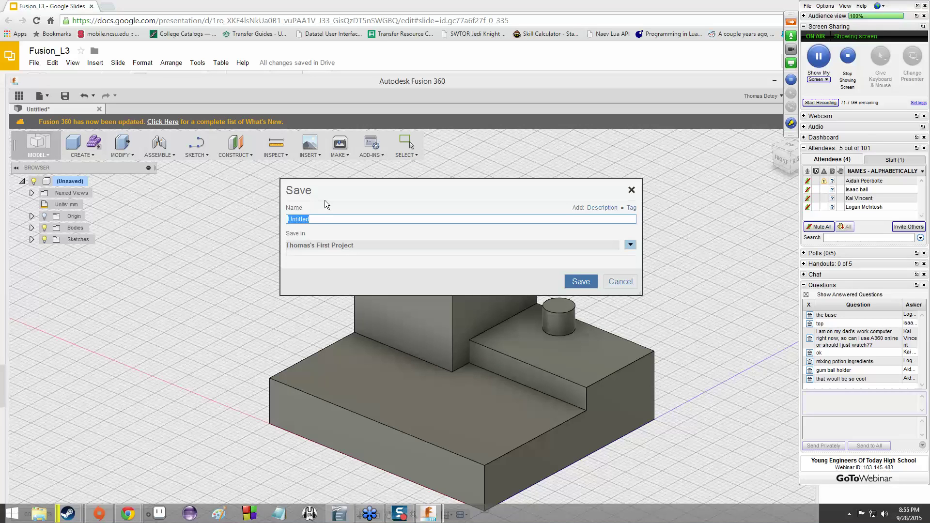
type("widgetron alpha")
key("Return")
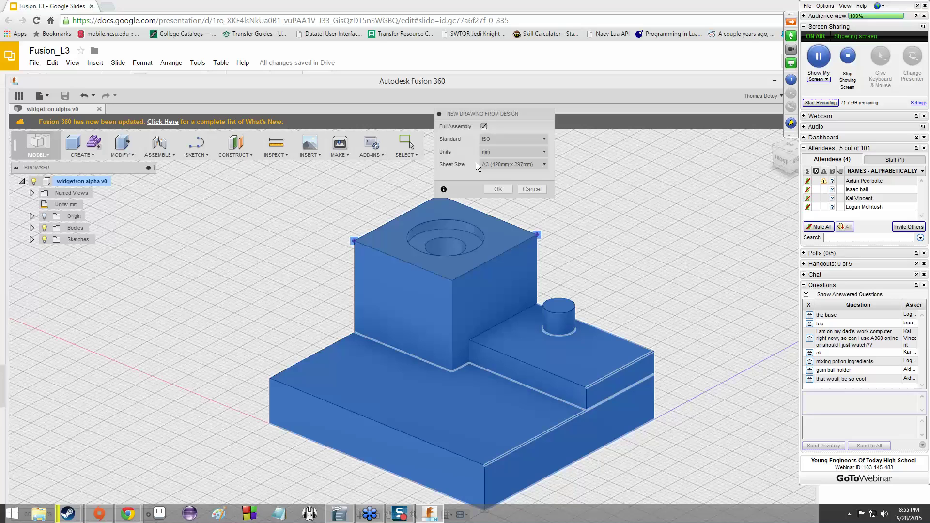
Step: Create the full-assembly drawing with the ISO standard, mm units and an A3 (420mm x 297mm) sheet
left_click(525, 138)
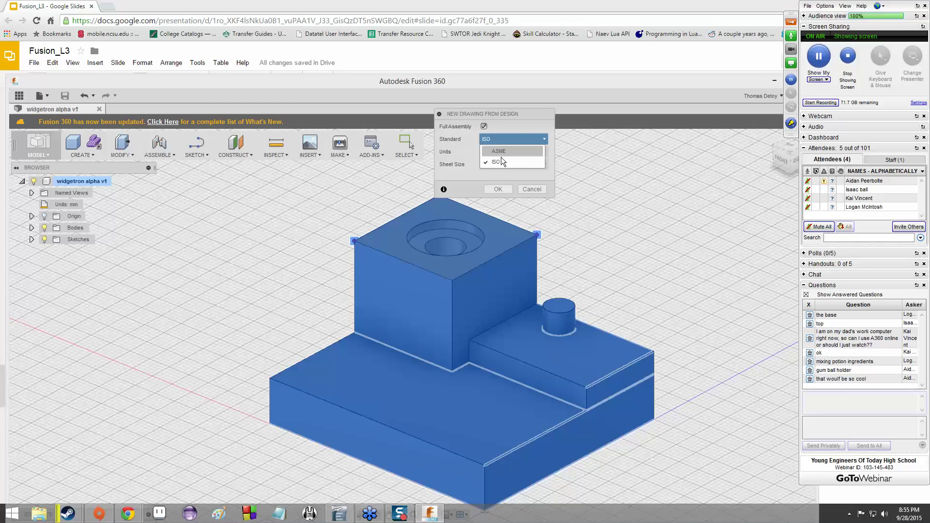
left_click(551, 141)
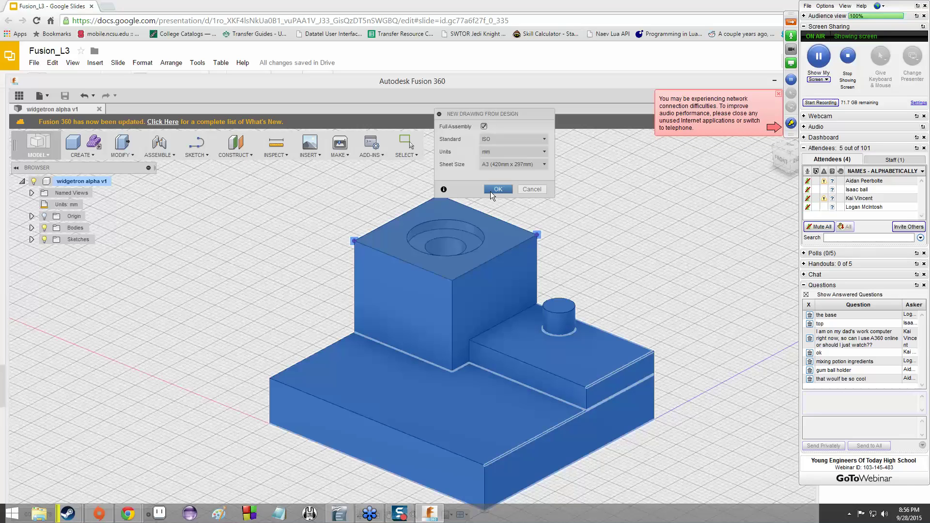
left_click(491, 191)
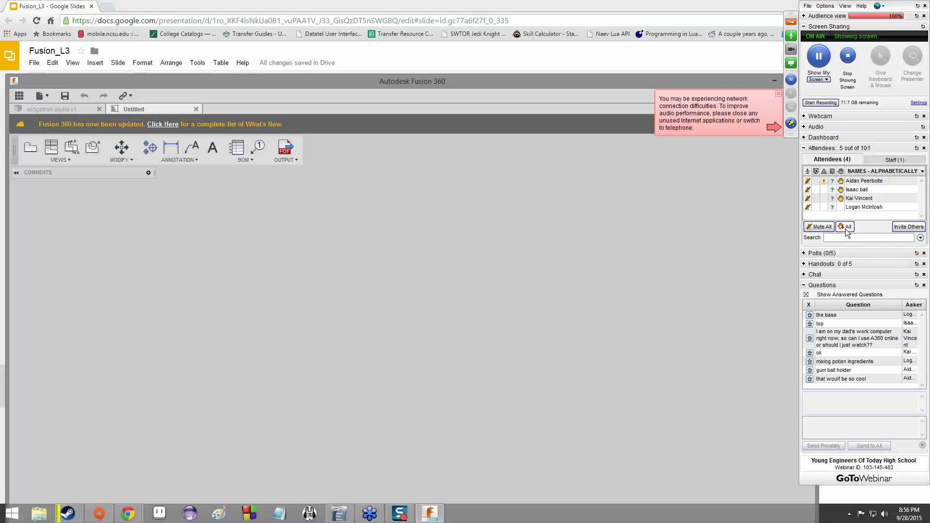
Step: Lower all attendees' raised hands in GoToWebinar and dismiss the network connection notice
left_click(846, 227)
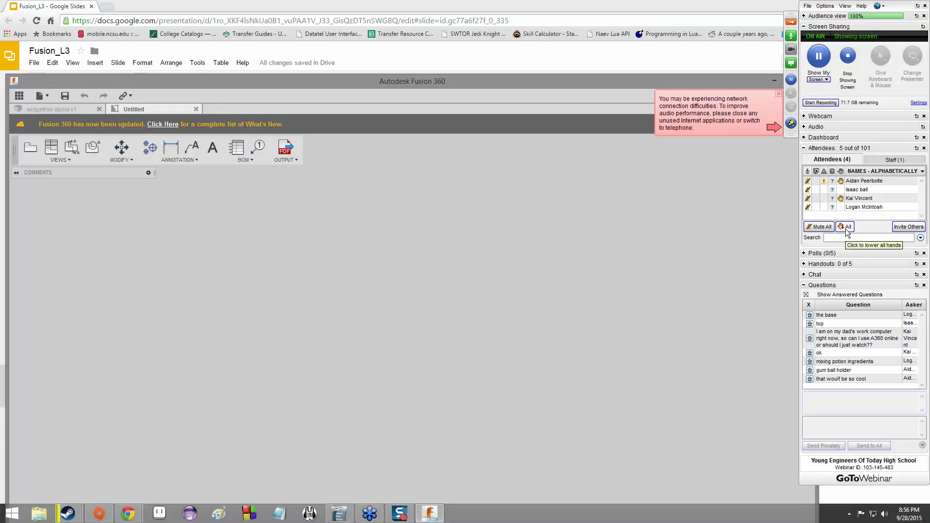
left_click(778, 93)
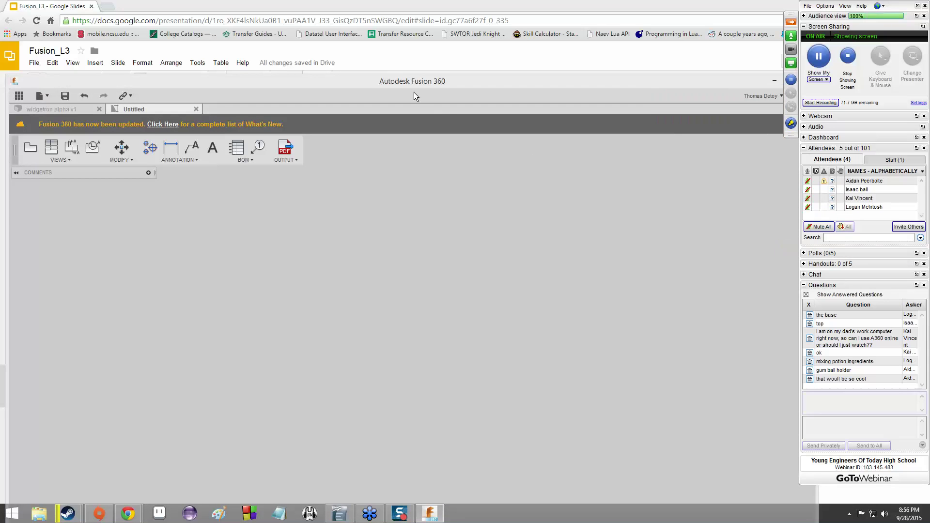
Step: Preview the base view in the TOP, RIGHT and HOME orientations, with the view properties moved beside the sheet
left_click_drag(406, 80, 428, 18)
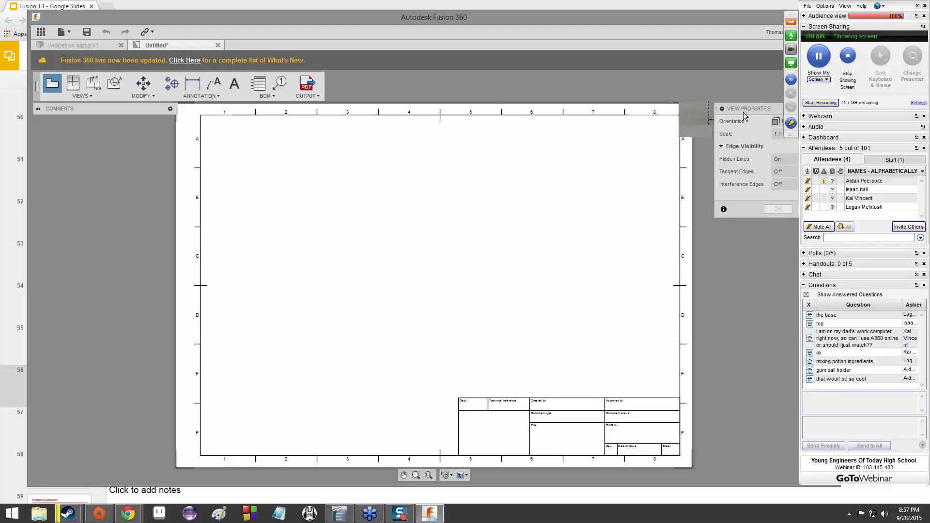
left_click_drag(741, 110, 683, 260)
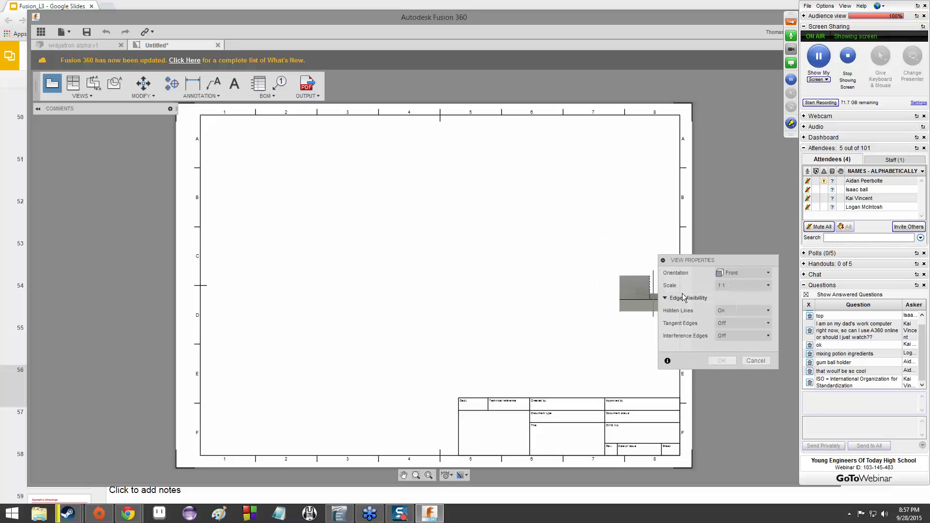
left_click(732, 280)
left_click(731, 286)
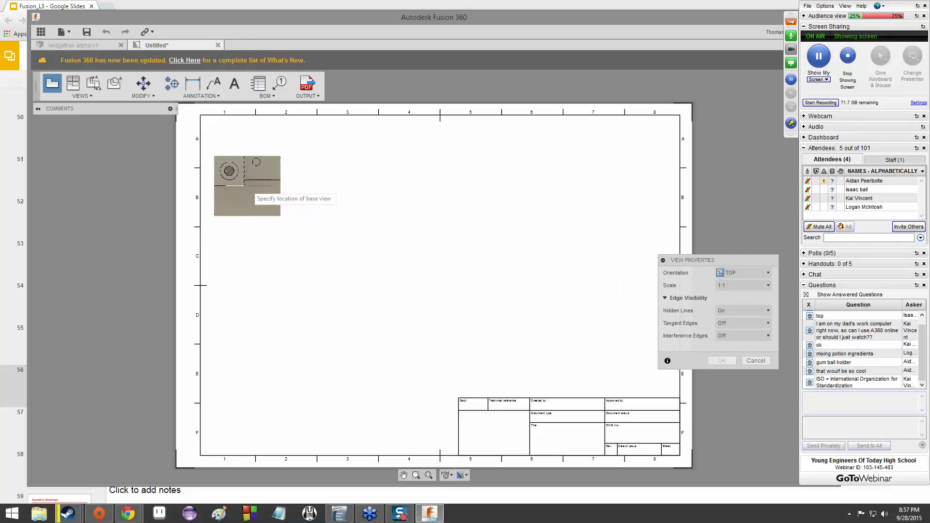
left_click(743, 272)
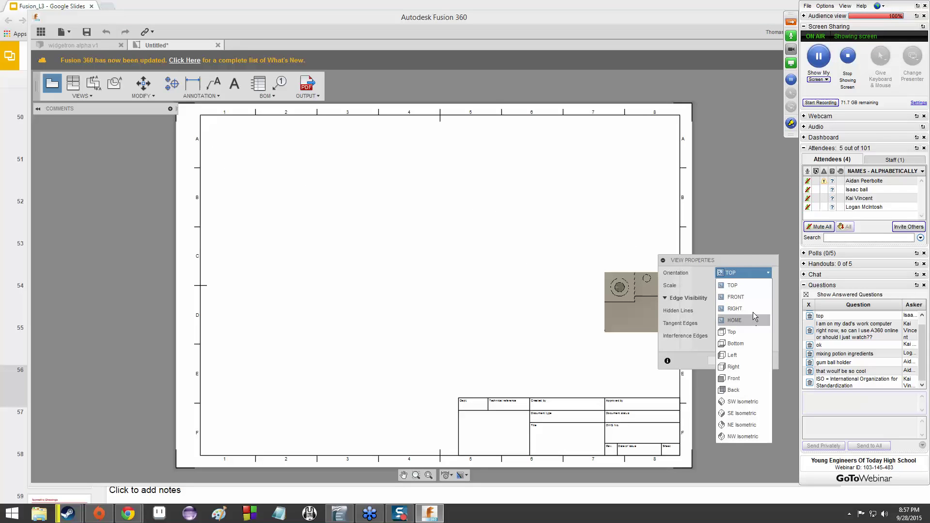
left_click(751, 309)
left_click(723, 274)
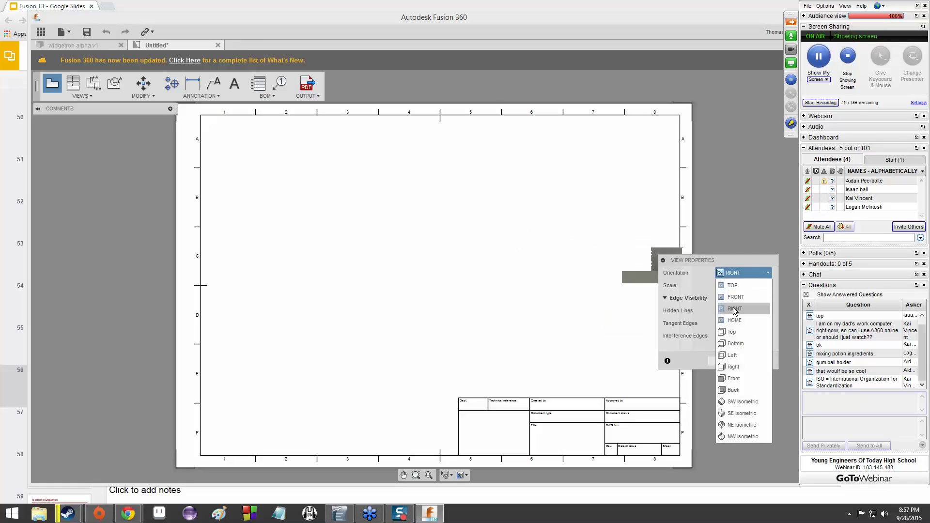
left_click(736, 322)
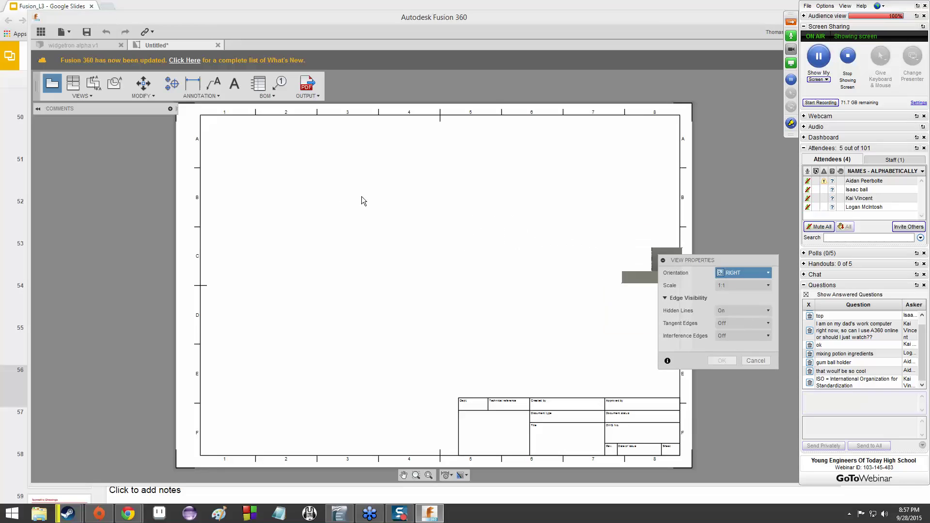
Step: Place a base view with the FRONT orientation at 1:1 scale in the upper-left area of the sheet
left_click(734, 274)
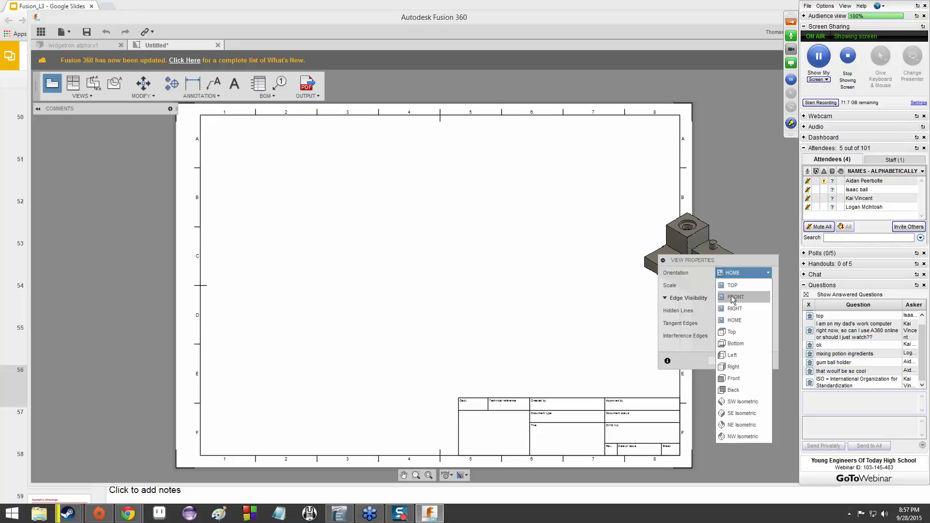
left_click(735, 297)
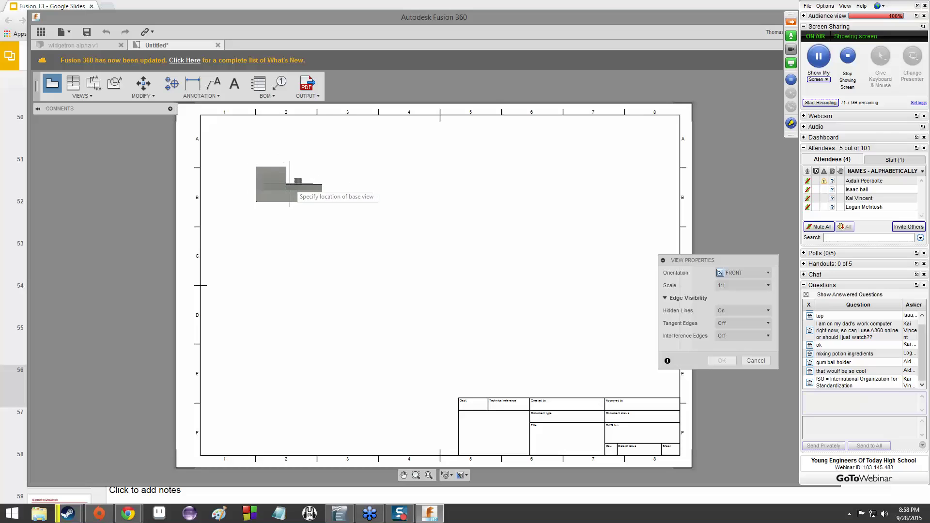
left_click(289, 188)
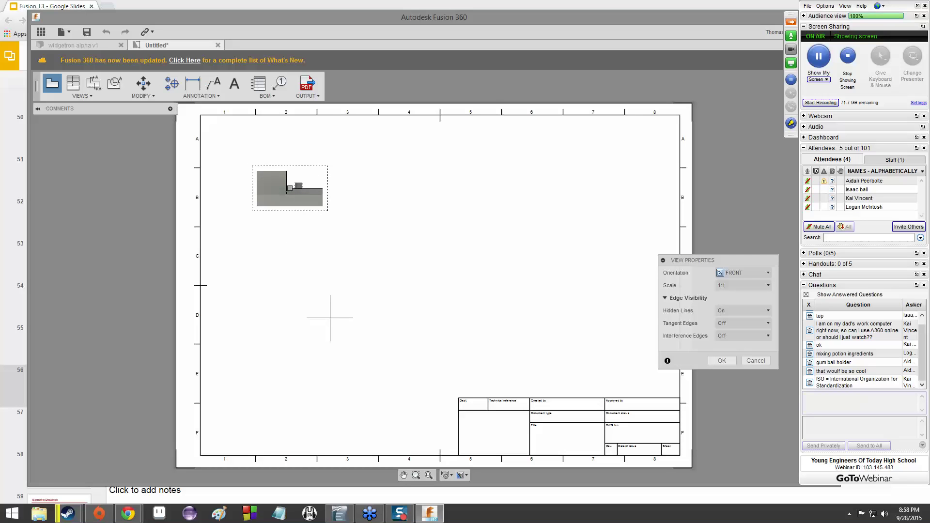
left_click(722, 358)
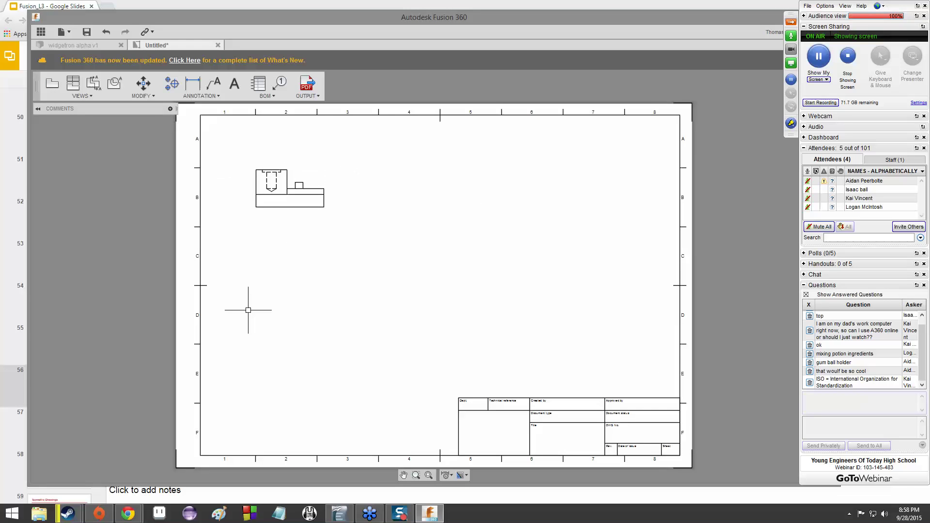
Step: Add another base view with the RIGHT orientation at 1:1 scale, placed on the sheet well below the front view
left_click(53, 87)
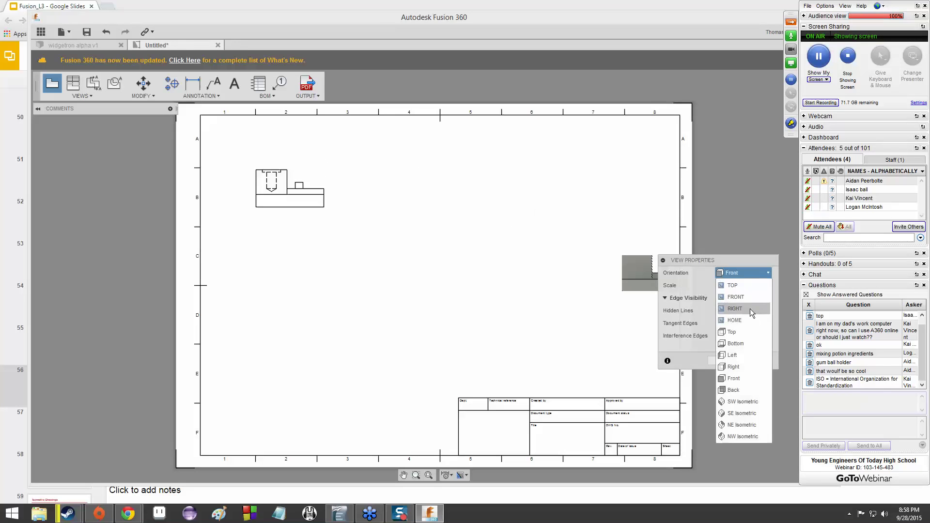
left_click(750, 309)
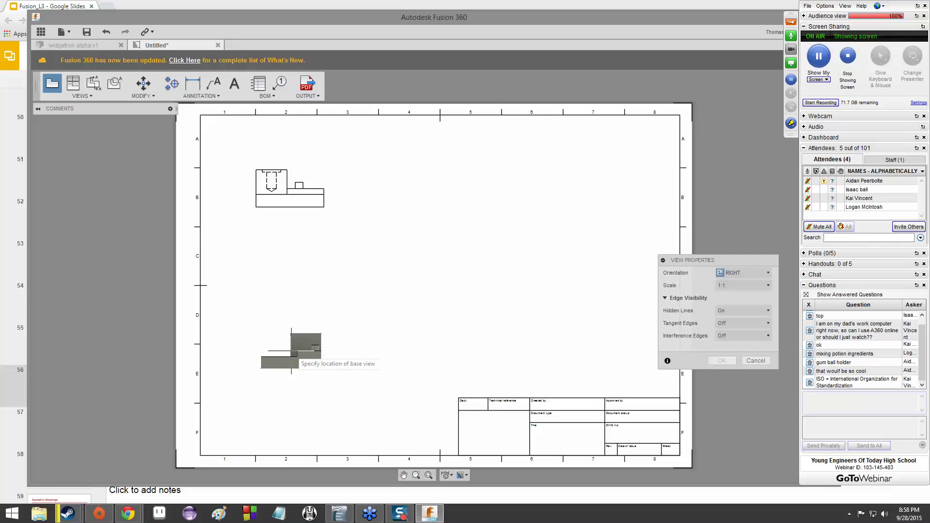
left_click(291, 351)
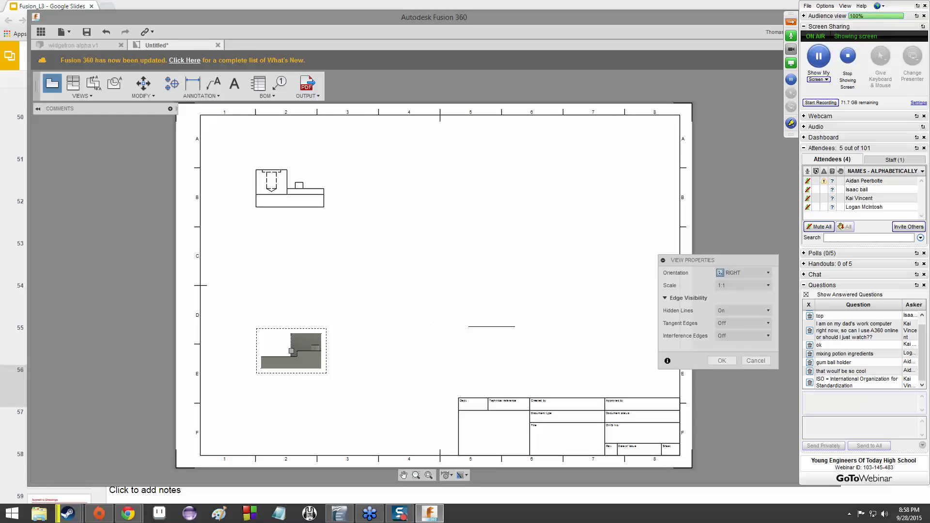
left_click(722, 361)
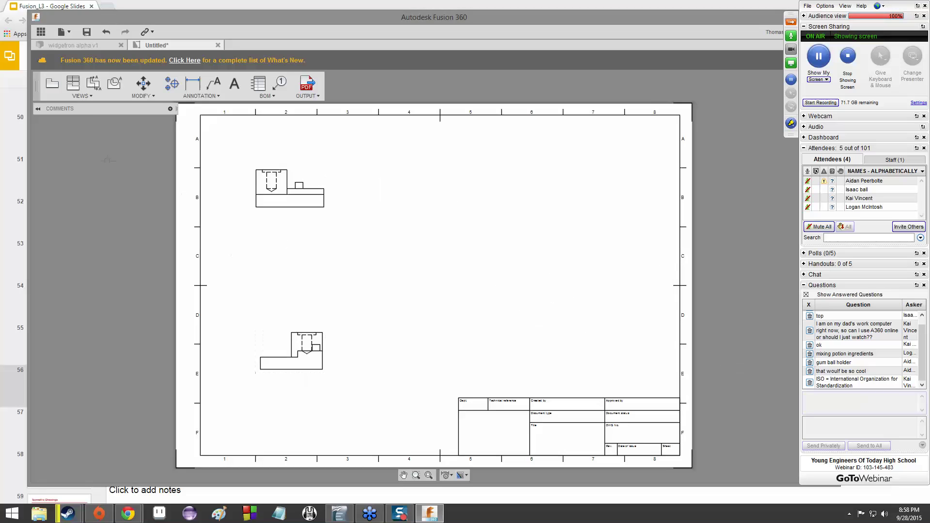
Step: Add a base view with the NE Isometric orientation at 1:1 scale in the upper-right area of the sheet
left_click(53, 92)
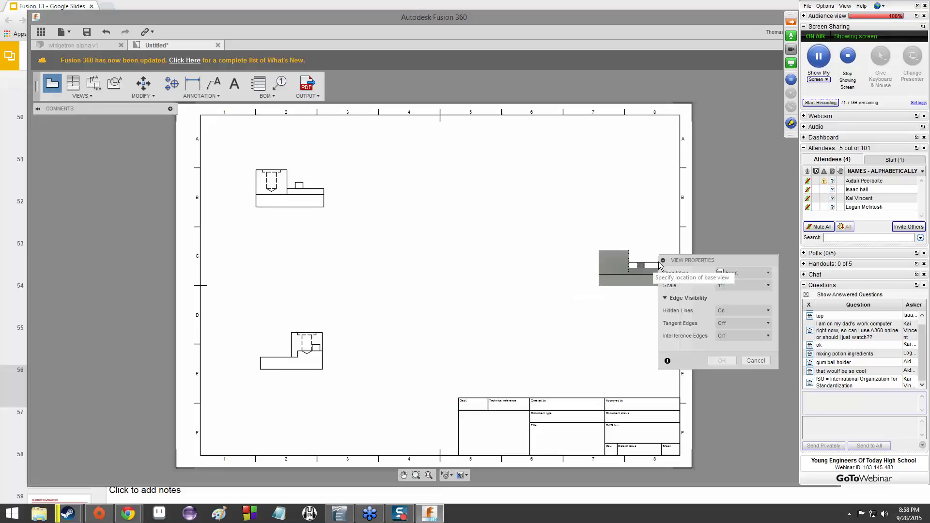
left_click(728, 273)
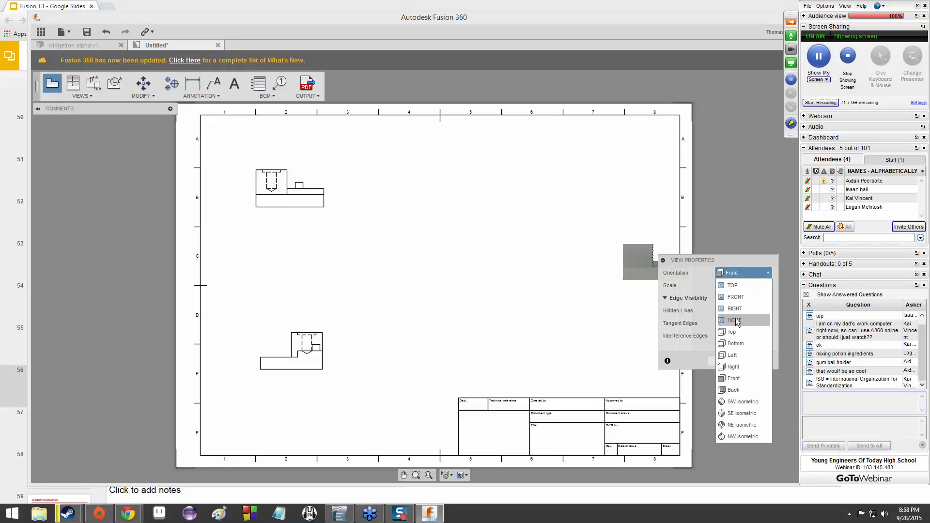
left_click(745, 424)
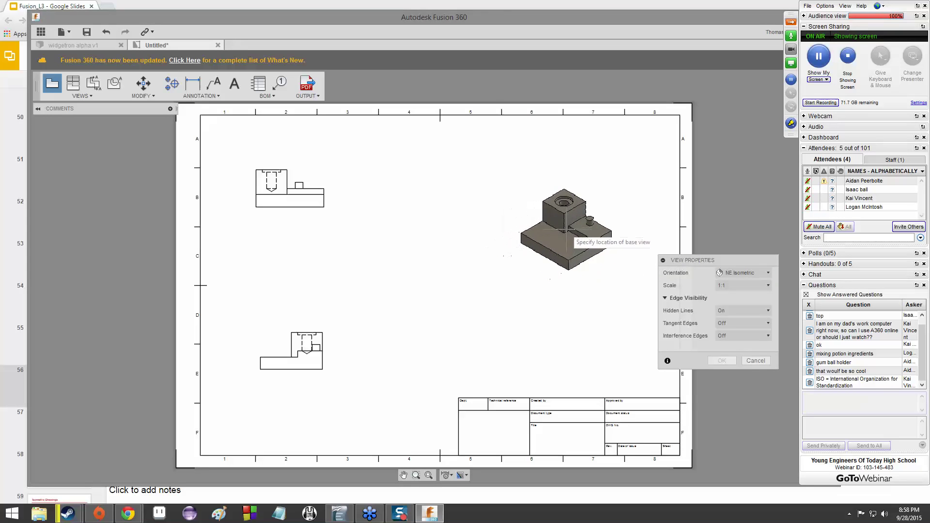
left_click(563, 232)
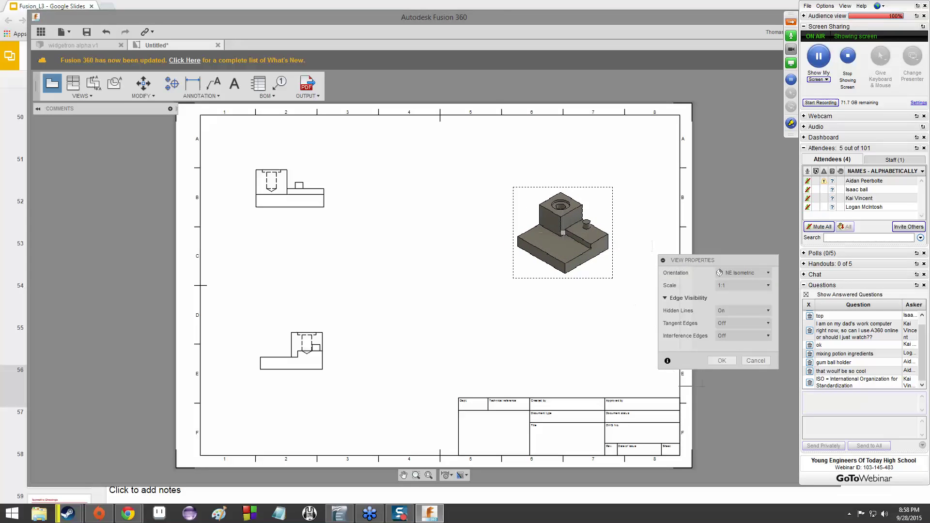
left_click(729, 364)
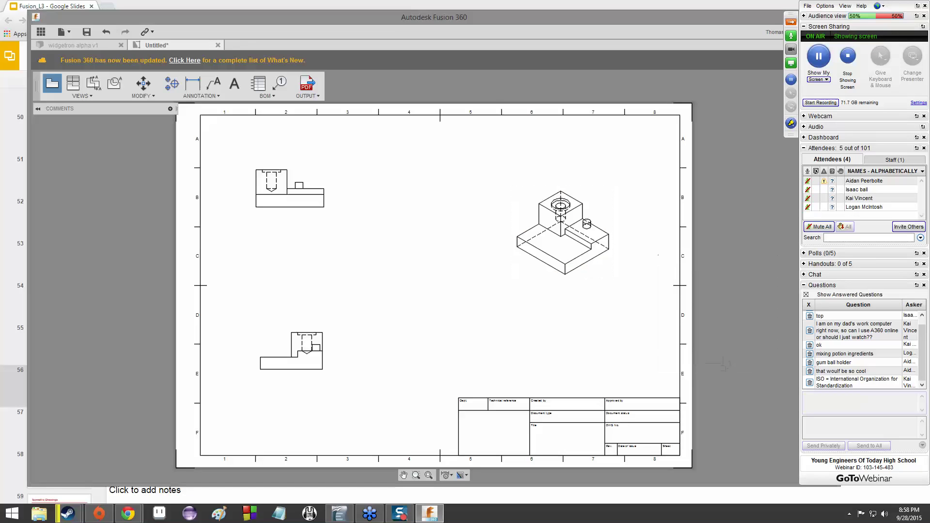
scroll(601, 251, "down", 2)
scroll(581, 260, "up", 5)
scroll(504, 281, "down", 4)
scroll(214, 301, "down", 2)
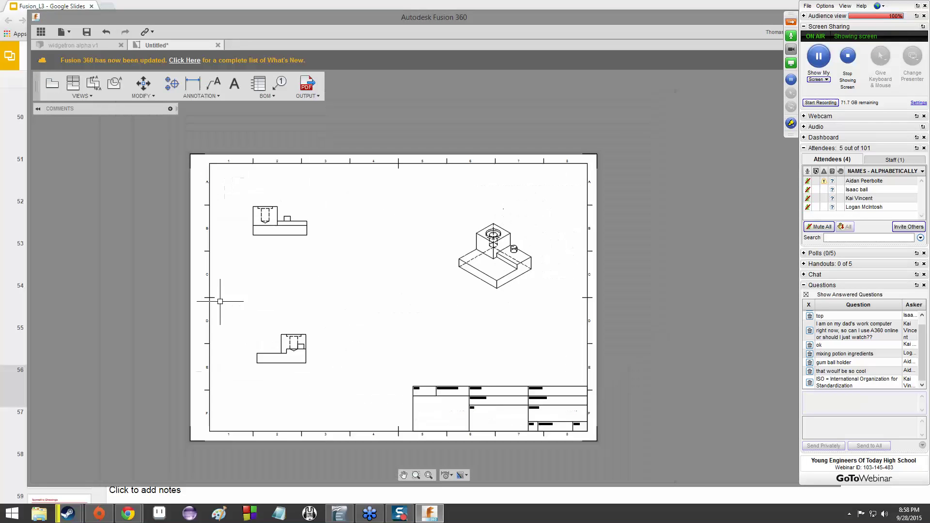
scroll(214, 301, "up", 3)
scroll(216, 291, "down", 3)
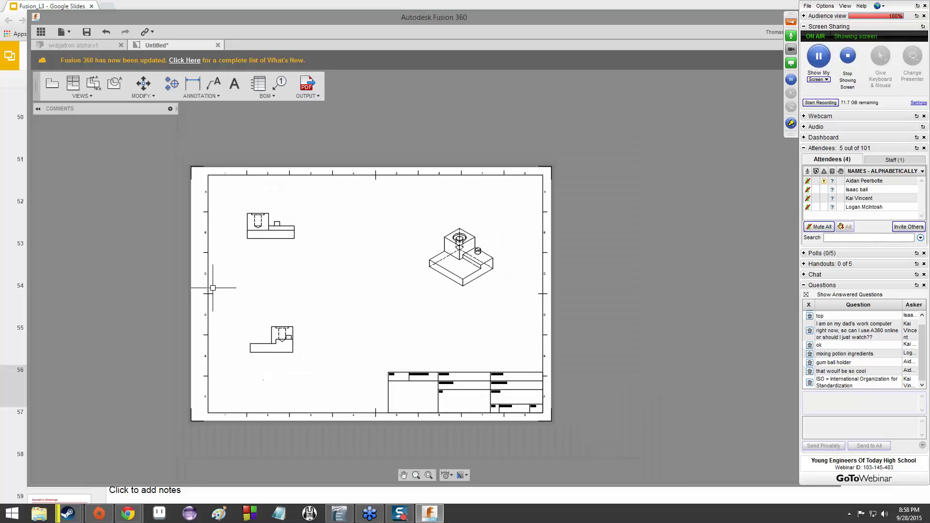
scroll(214, 285, "up", 3)
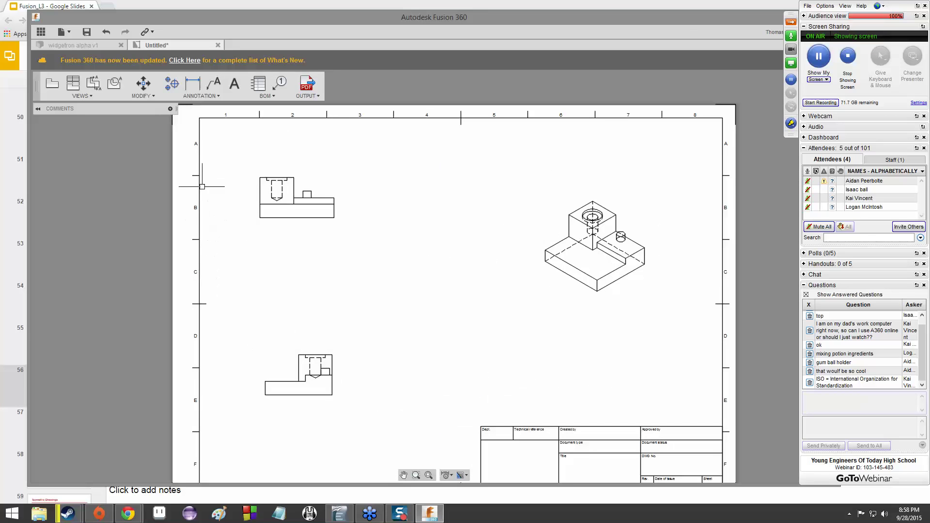
Step: Dimension the widths of the counterbore and the narrower hole, placing both dimensions above the front view
left_click(198, 86)
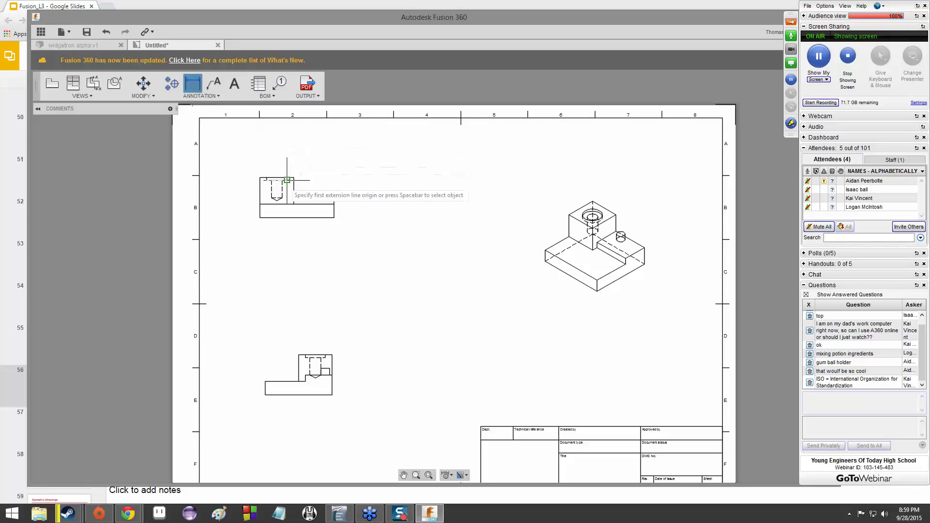
scroll(284, 183, "down", 2)
scroll(284, 182, "up", 5)
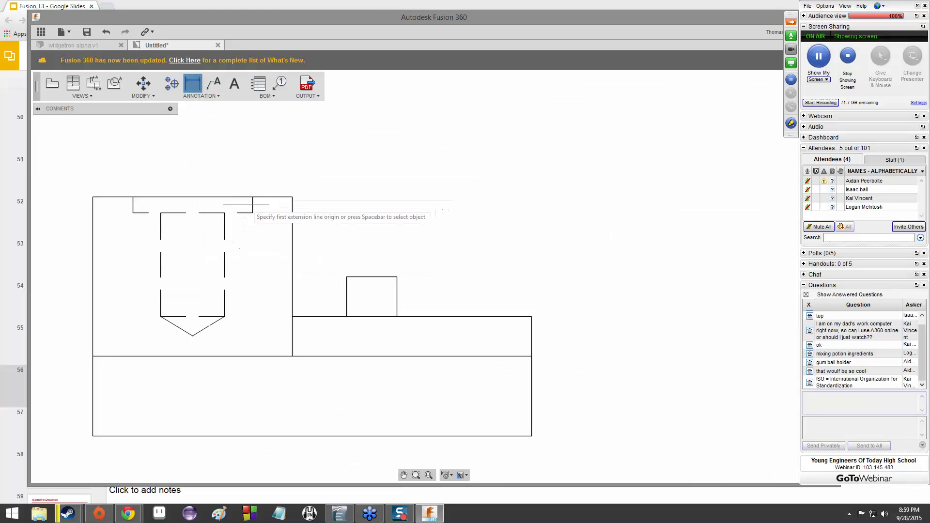
left_click(252, 197)
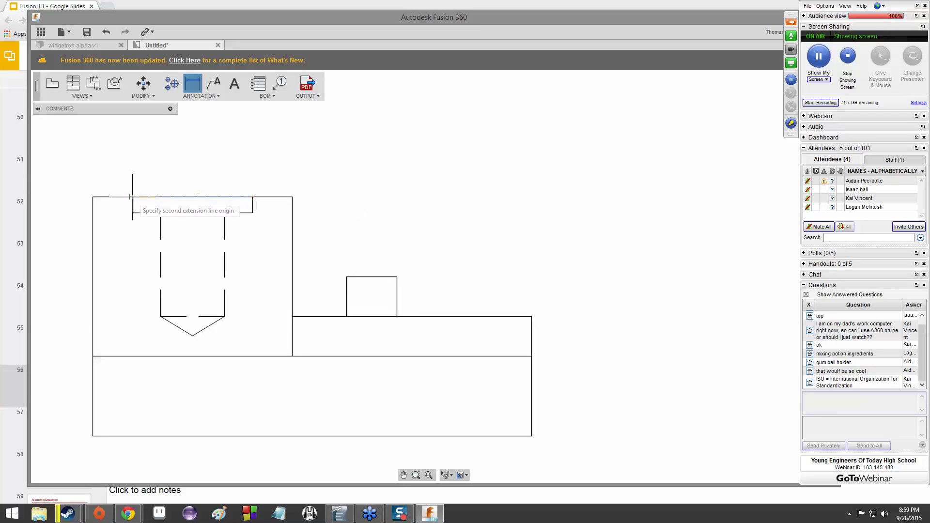
scroll(190, 128, "down", 3)
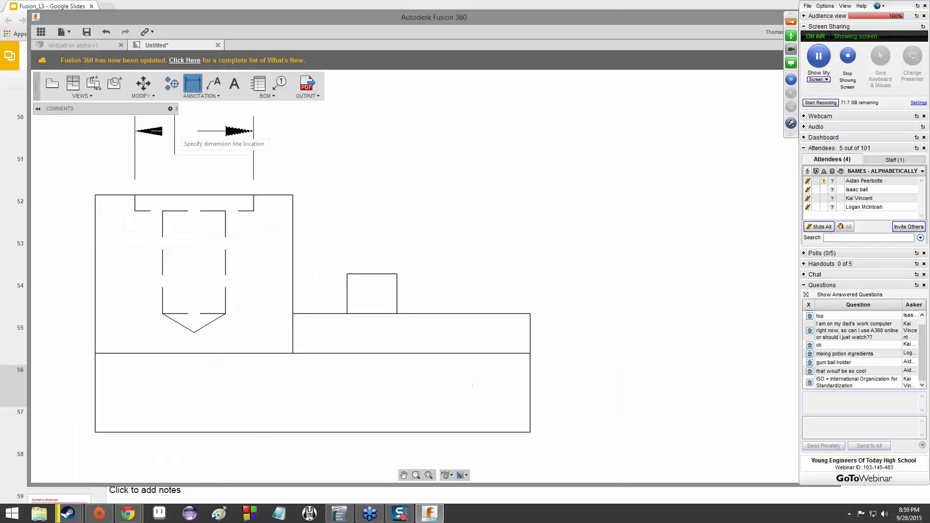
left_click(191, 123)
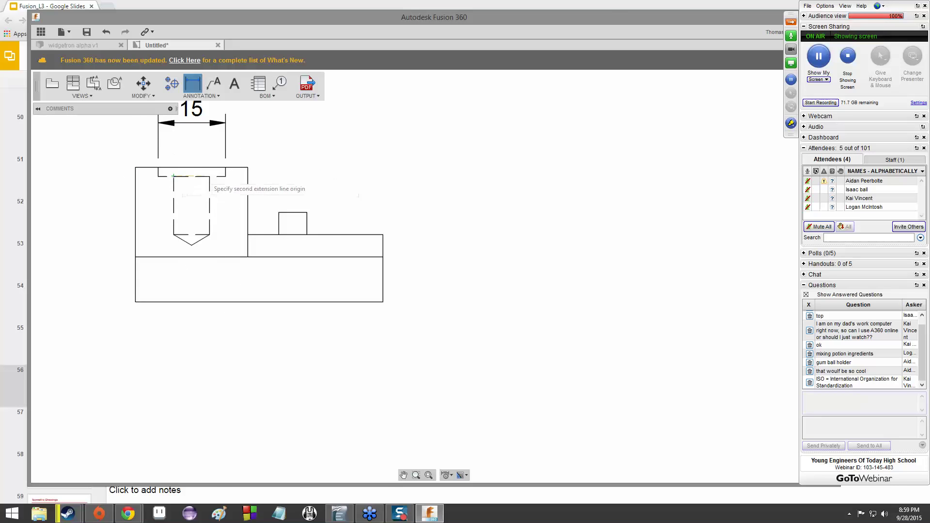
left_click(213, 150)
Step: Dimension the counterbore's depth and the small boss's height in the front view
left_click(225, 176)
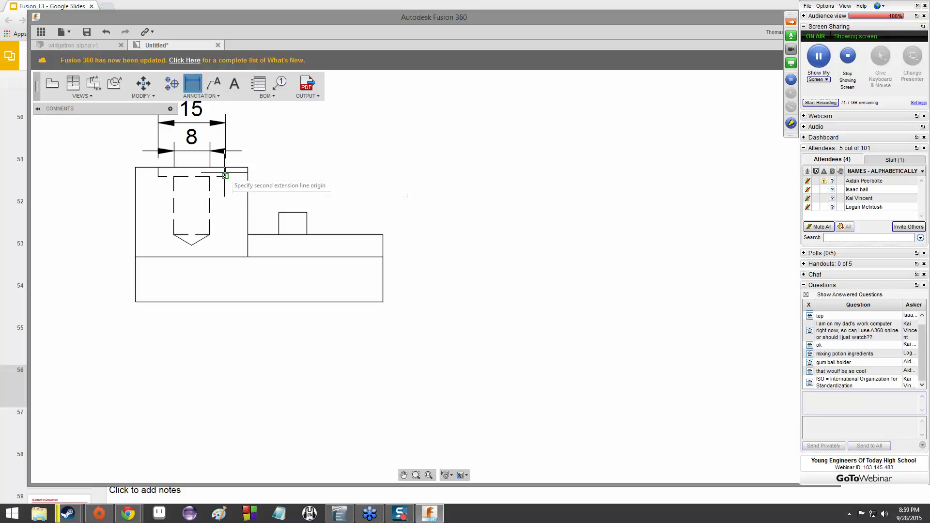
left_click(225, 167)
left_click(268, 176)
left_click(307, 212)
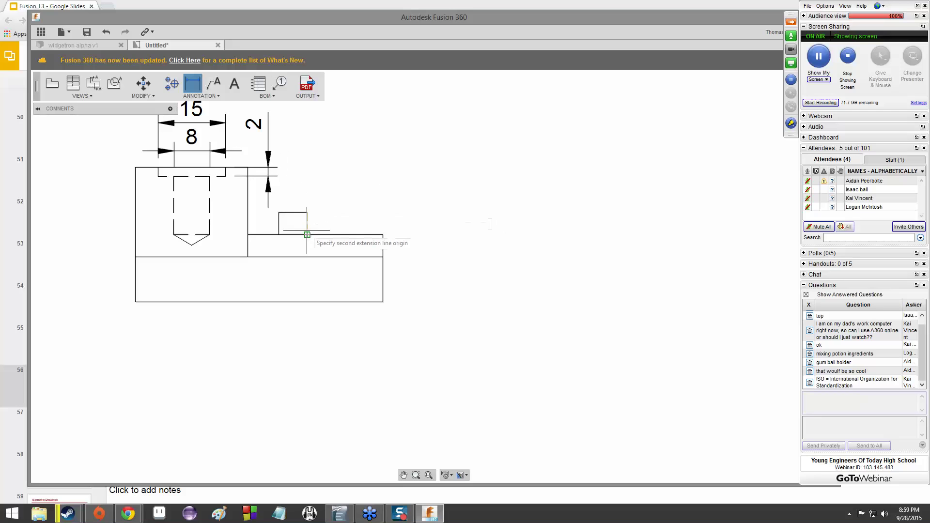
left_click(307, 234)
left_click(333, 276)
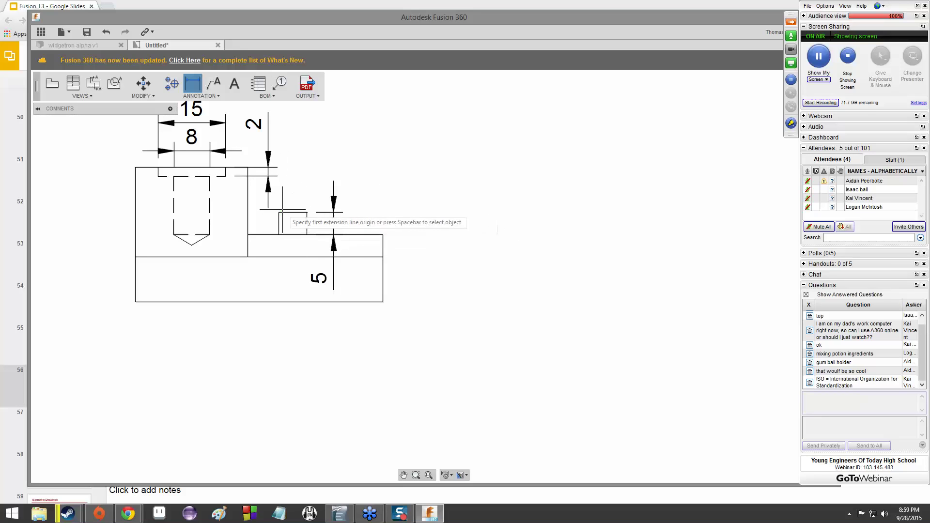
Step: Dimension the small boss's width and the horizontal distance from its left edge to the part's right end in the front view
left_click(279, 212)
left_click(307, 212)
left_click(286, 199)
left_click(279, 212)
left_click(383, 234)
left_click(373, 123)
Step: Dimension the hole's depth from the block's top face to the start of its conical tip, left of the front view
scroll(302, 293, "up", 2)
scroll(302, 293, "down", 5)
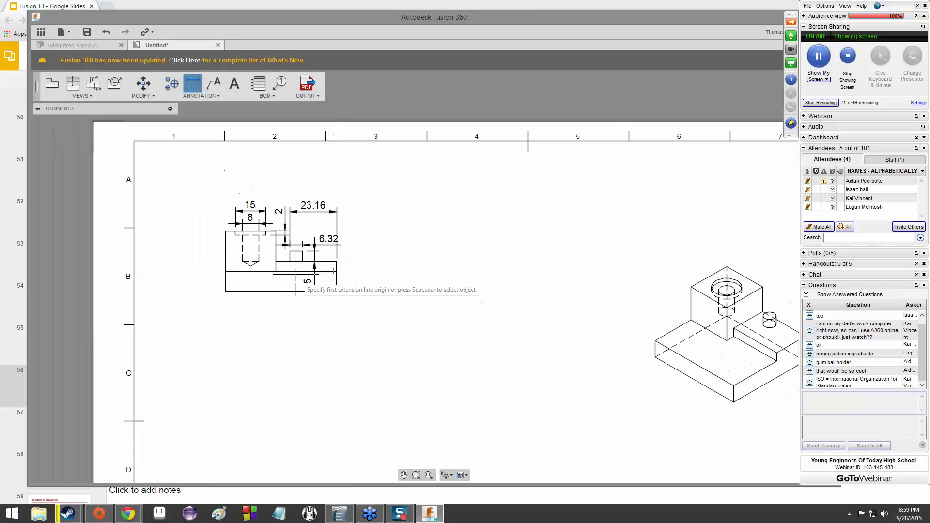
scroll(291, 272, "up", 2)
scroll(232, 275, "up", 2)
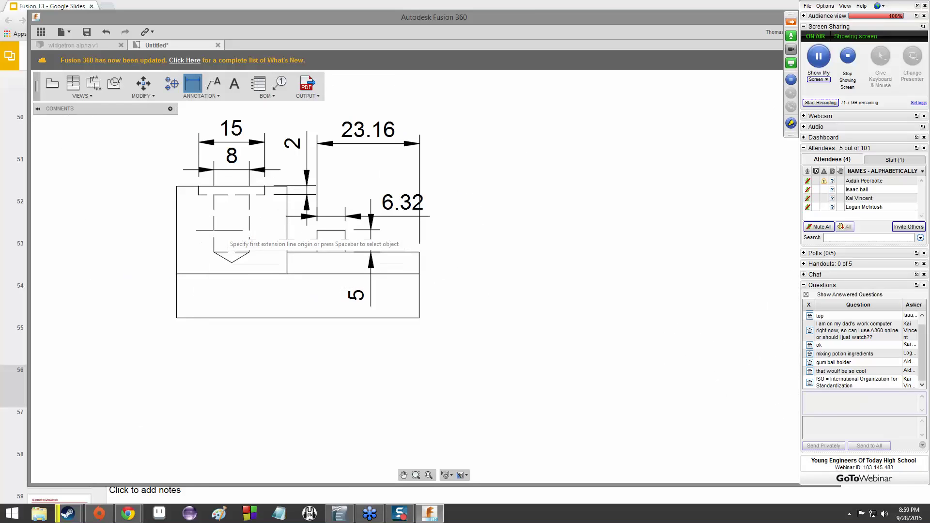
left_click(199, 188)
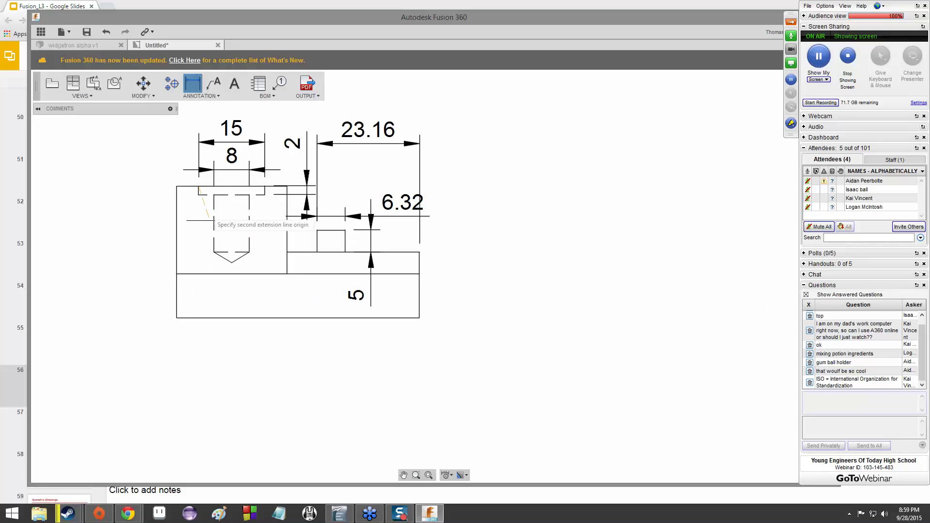
left_click(115, 248)
Step: Dimension the tall block's height above the base left of the front view and the base slab's thickness right of it
left_click(176, 186)
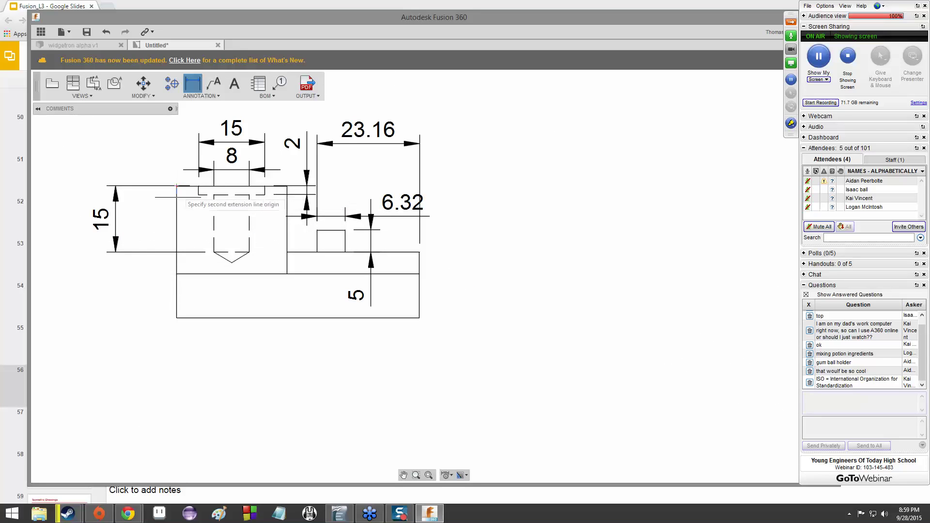
left_click(177, 274)
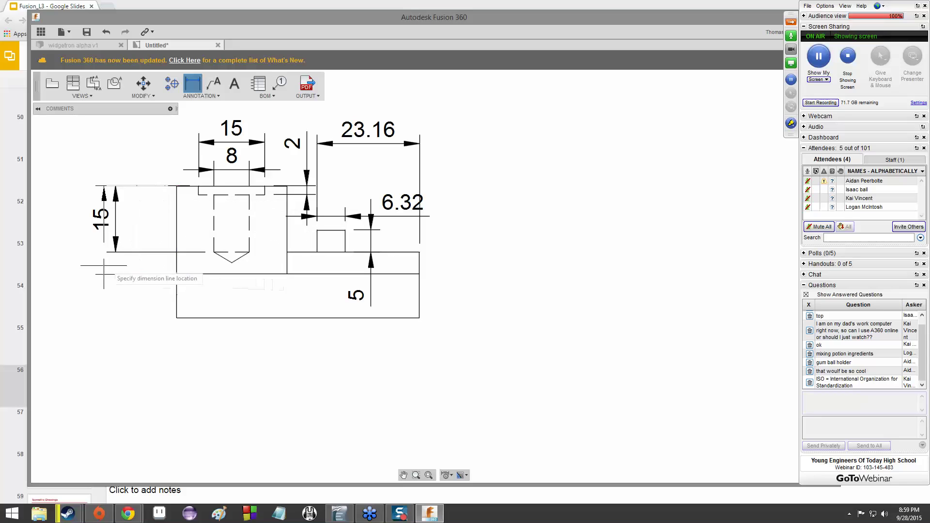
left_click(75, 266)
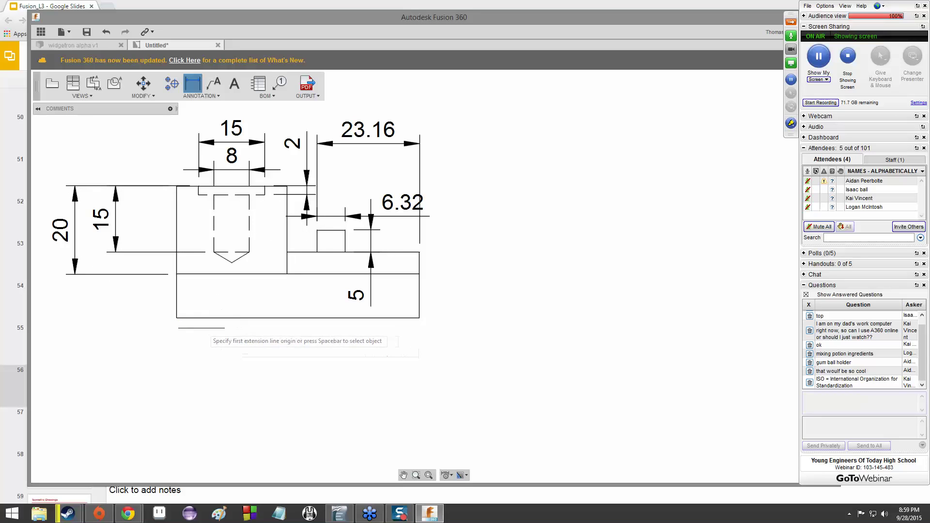
left_click(176, 318)
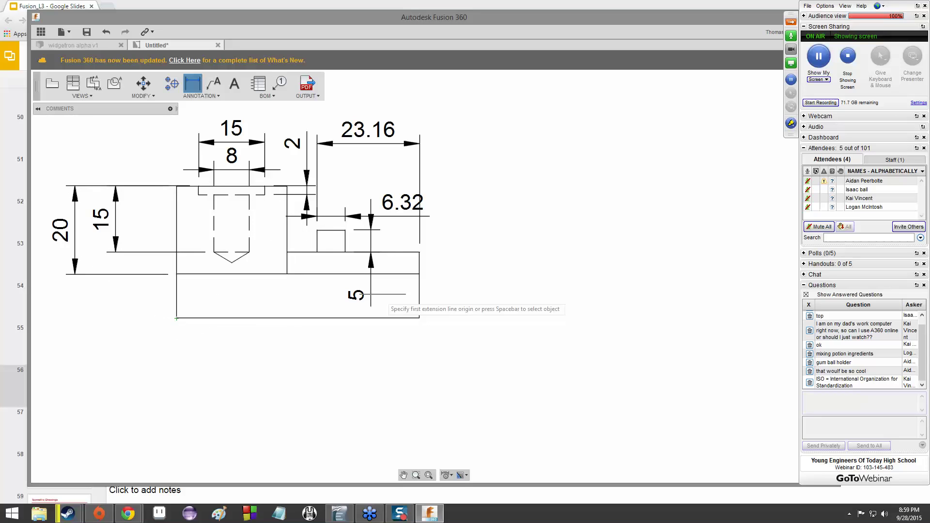
left_click(420, 275)
left_click(476, 319)
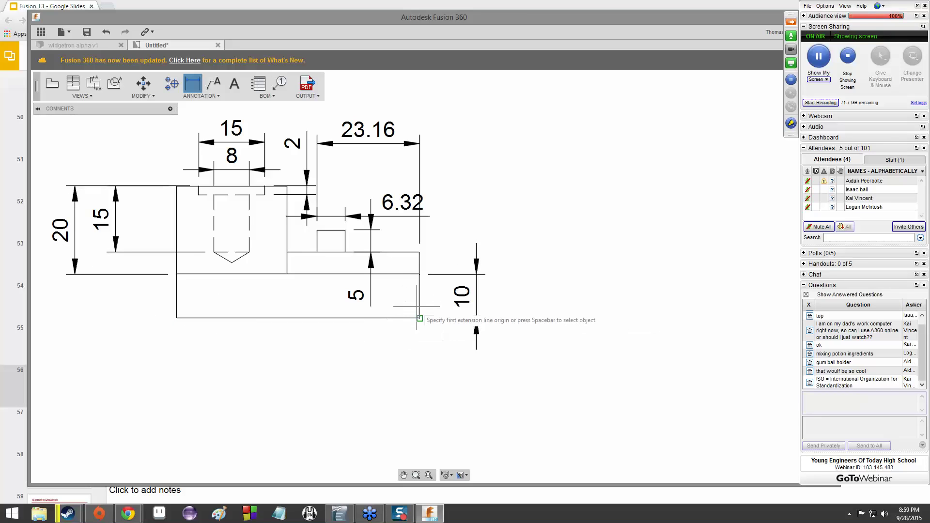
Step: Dimension the base's overall length between its two lower corners, placing the dimension below the front view
left_click(420, 252)
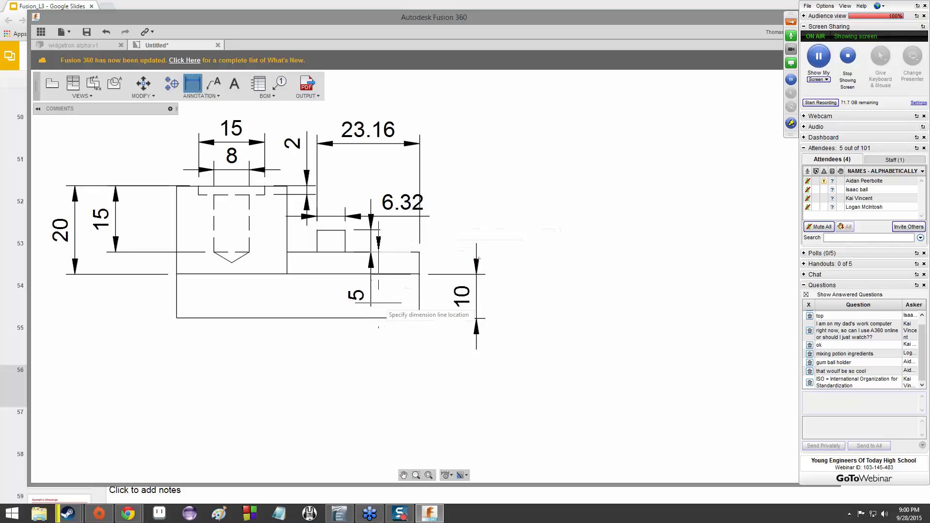
left_click(177, 318)
left_click(196, 87)
left_click(177, 318)
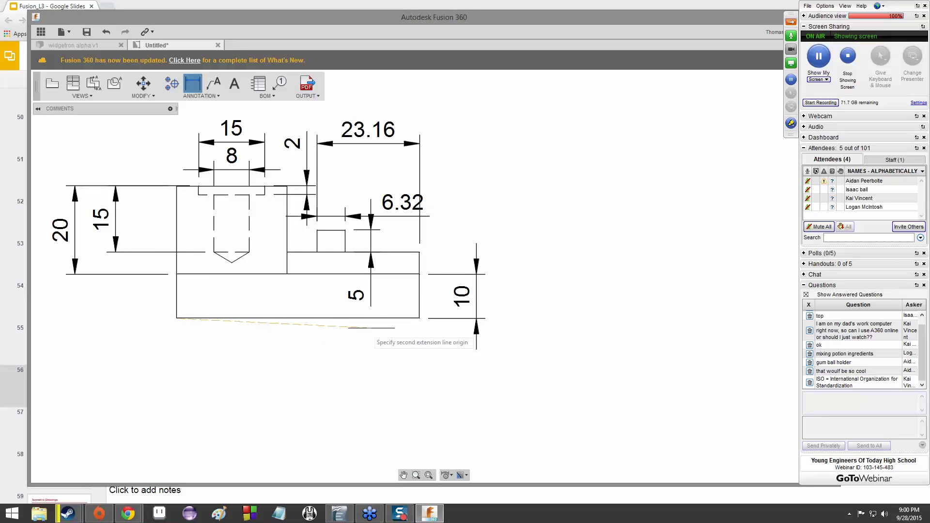
left_click(419, 318)
left_click(365, 359)
Step: Delete the counterbore depth and small boss height dimensions, and shift the small boss's width dimension line slightly closer to the boss
scroll(363, 328, "up", 5)
scroll(368, 339, "down", 6)
scroll(363, 349, "up", 5)
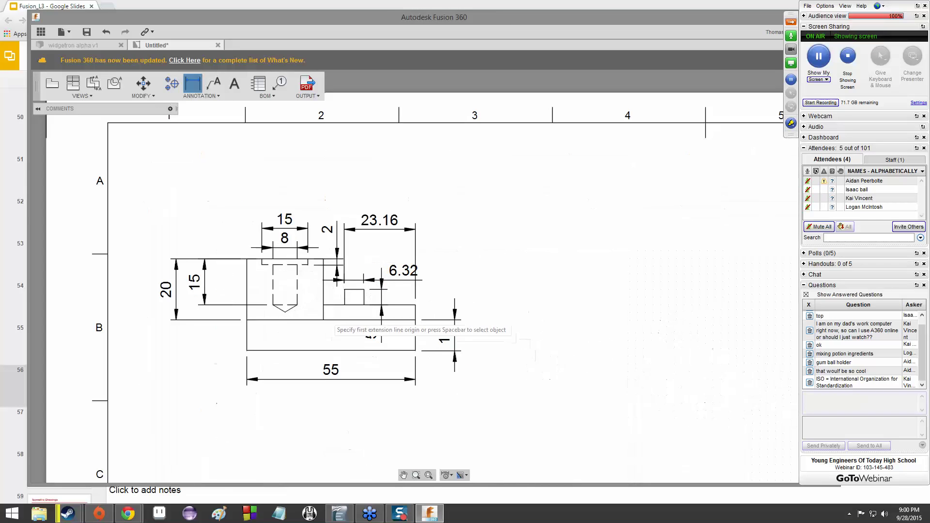
scroll(327, 318, "up", 2)
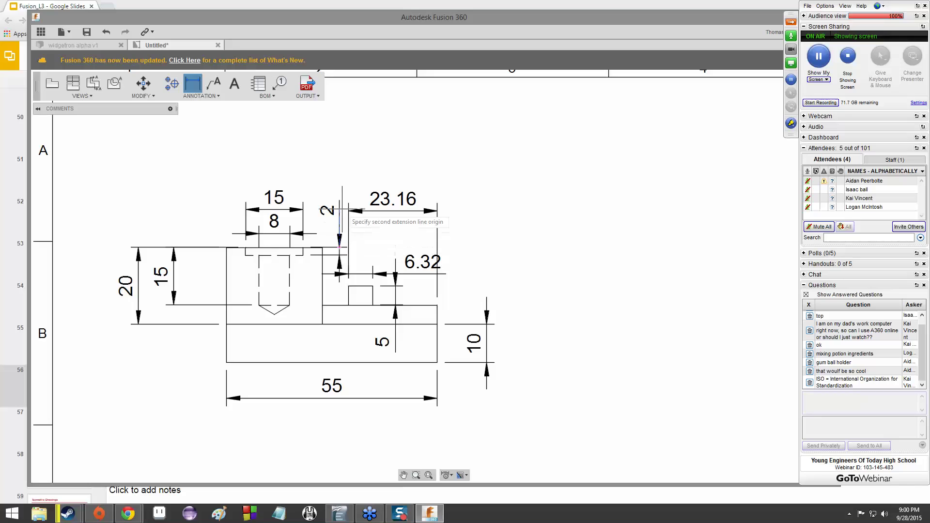
left_click(336, 213)
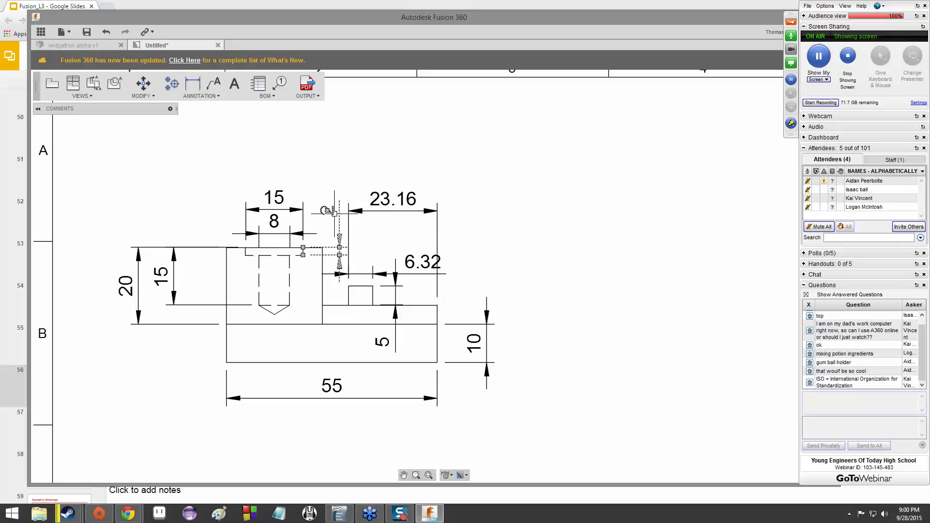
key("Delete")
middle_click_drag(344, 354, 333, 317)
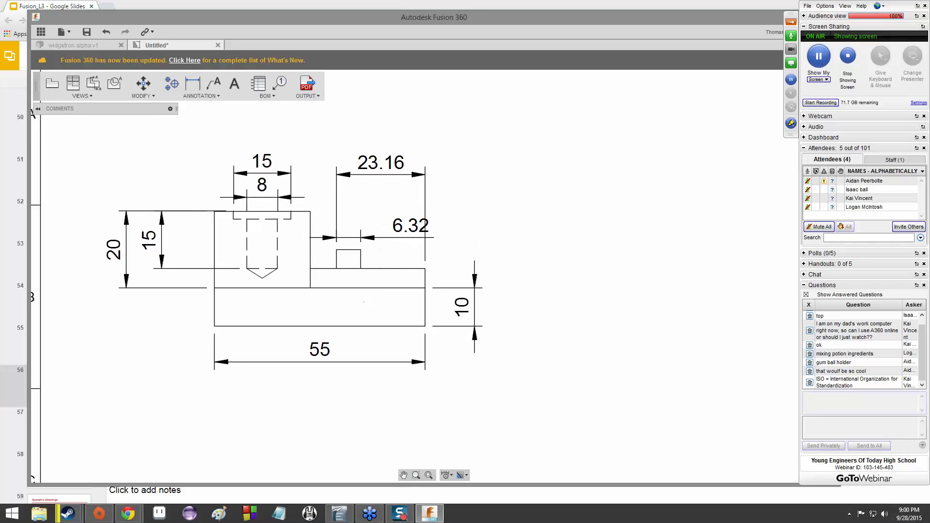
middle_click_drag(536, 266, 514, 299)
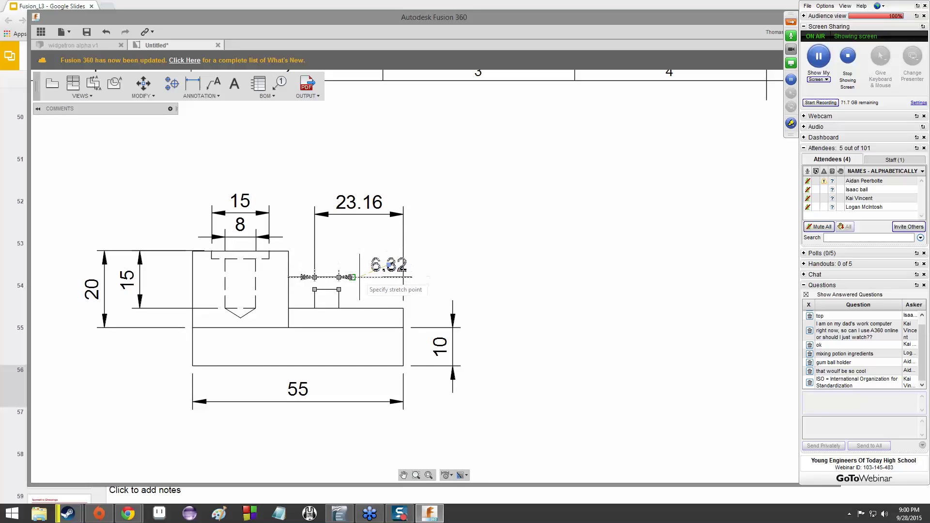
left_click(388, 279)
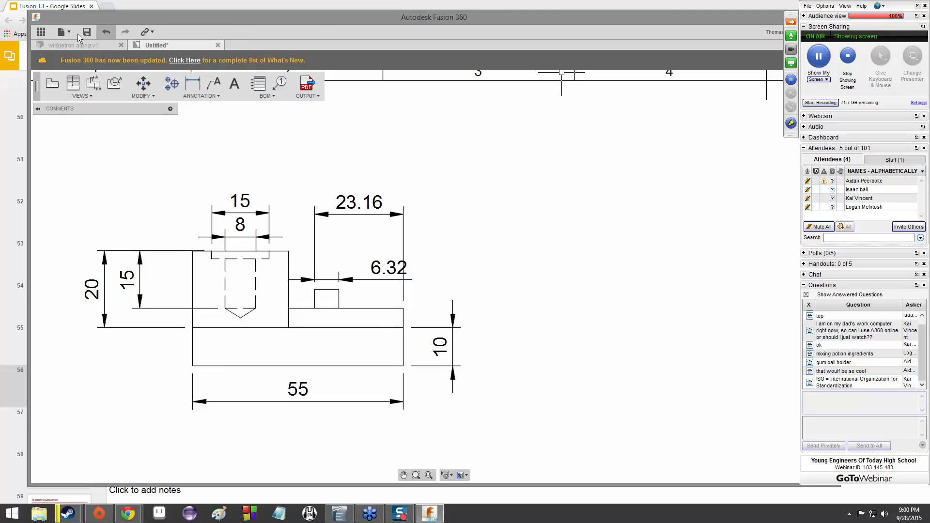
Step: Move the Fusion 360 window aside and close the program to return to the Fusion_L3 presentation
left_click_drag(441, 20, 246, 49)
left_click(603, 40)
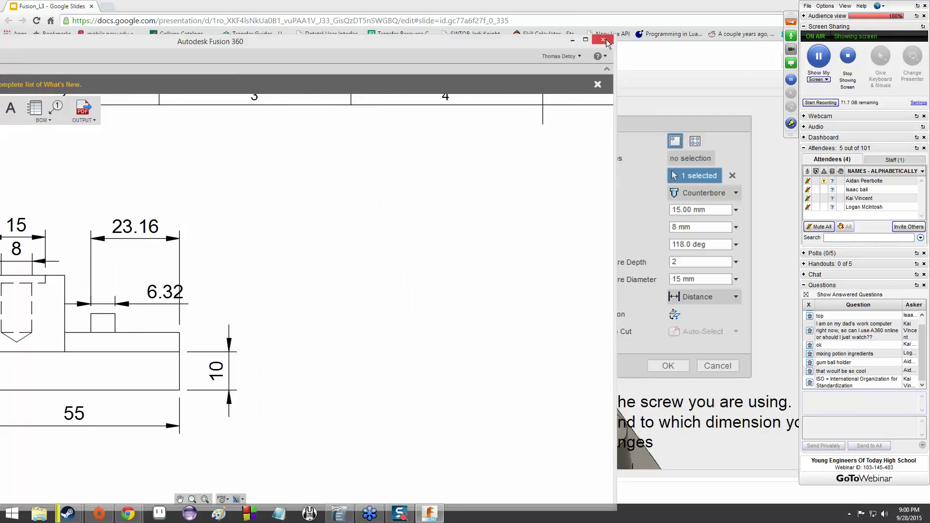
left_click(211, 291)
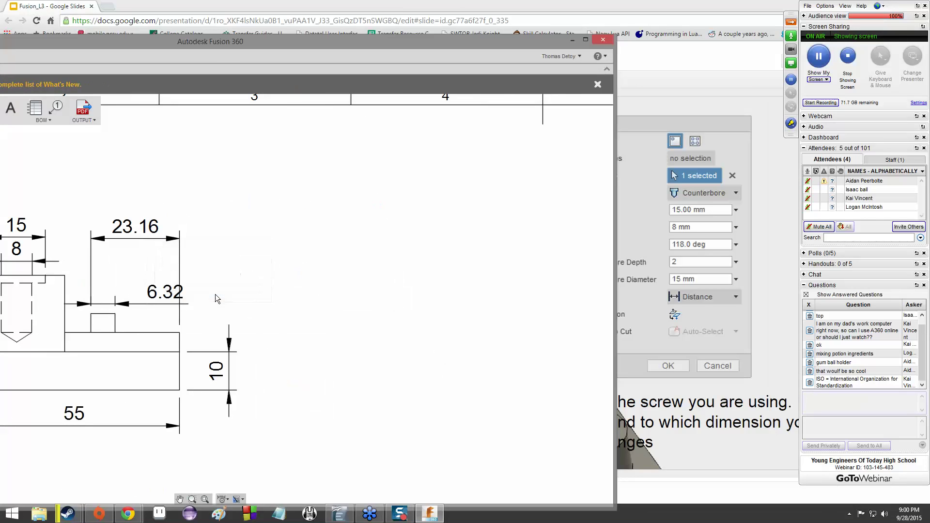
Step: Launch the poll "How is my pacing?" for the attendees in GoToWebinar
left_click(807, 5)
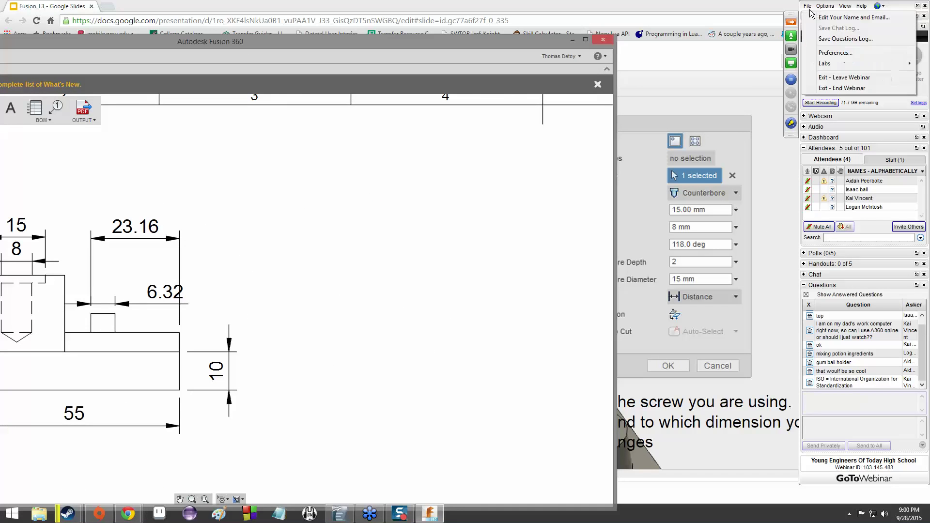
left_click(844, 263)
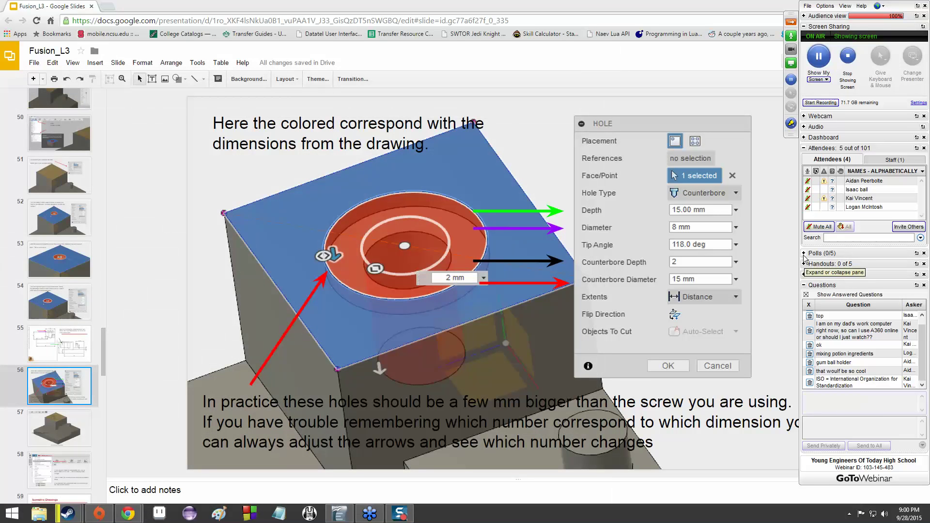
left_click(803, 253)
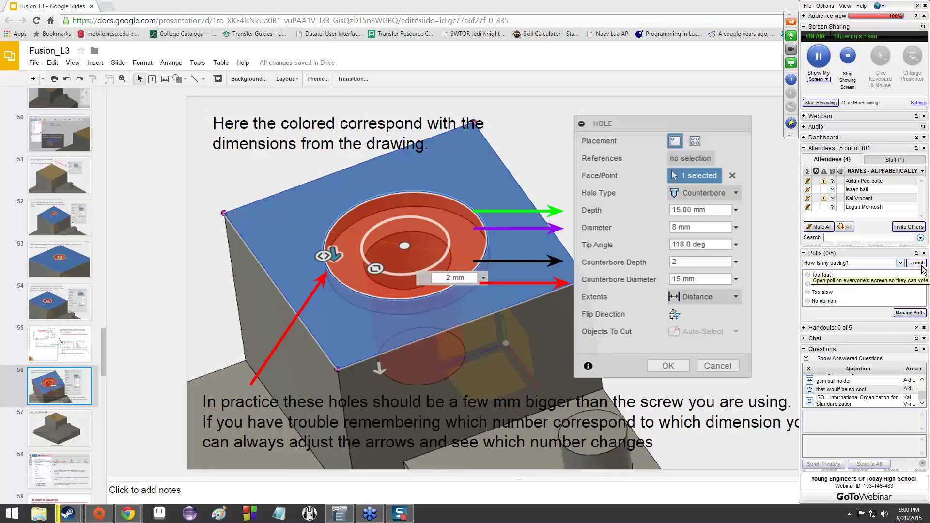
left_click(916, 263)
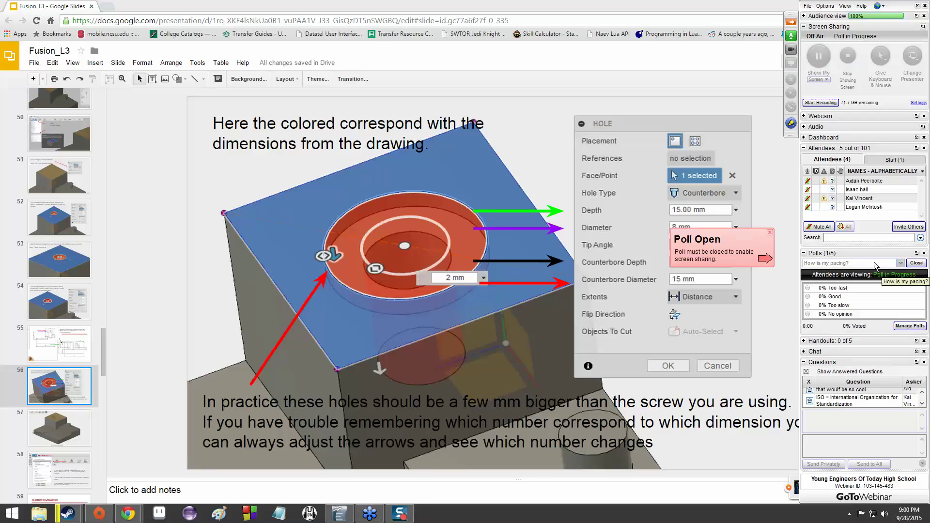